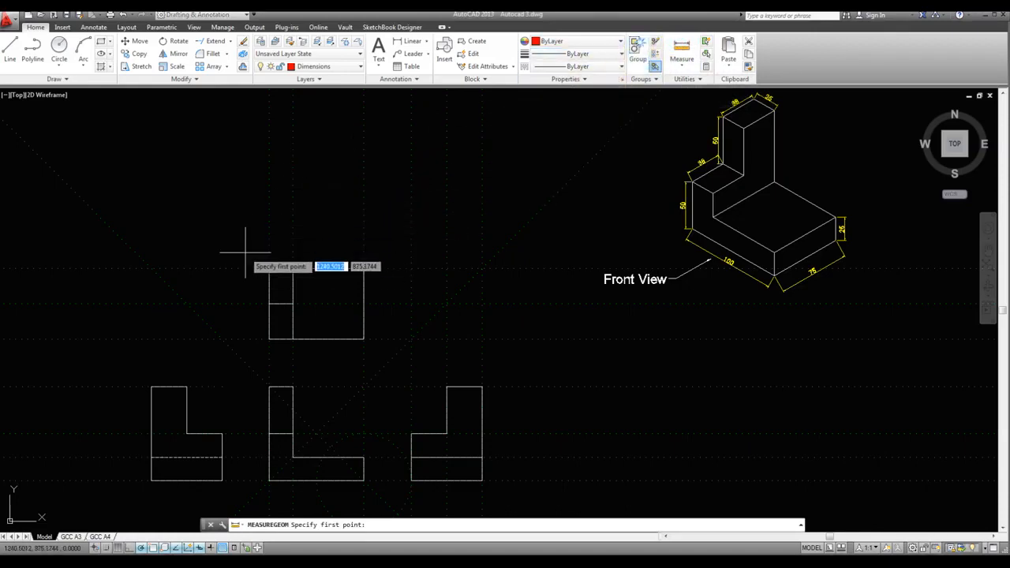
Measure the top view and the front view, each from its upper-left to its lower-right corner
{"action": "left_click", "coordinate": [269, 269]}
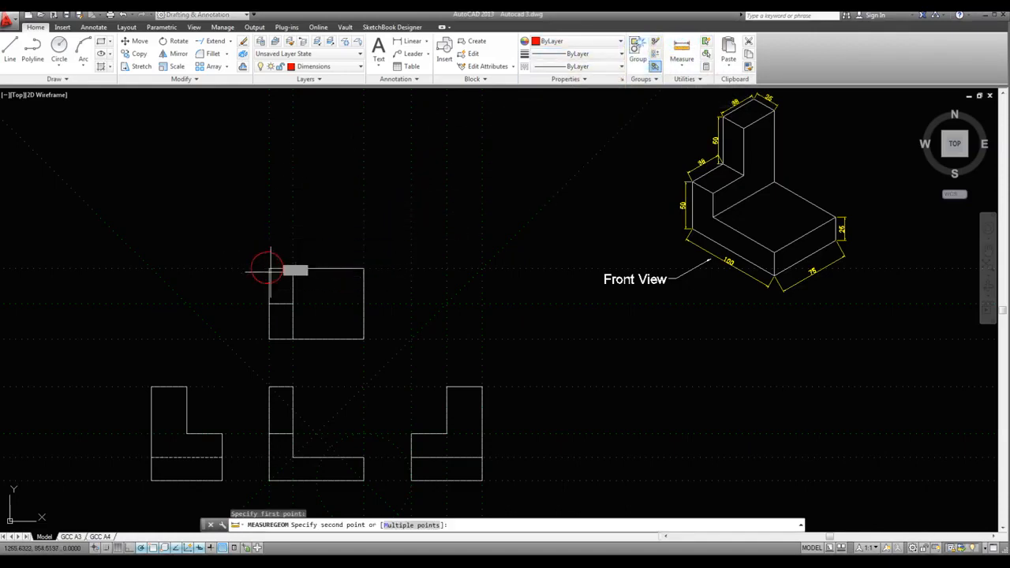
{"action": "left_click", "coordinate": [362, 339]}
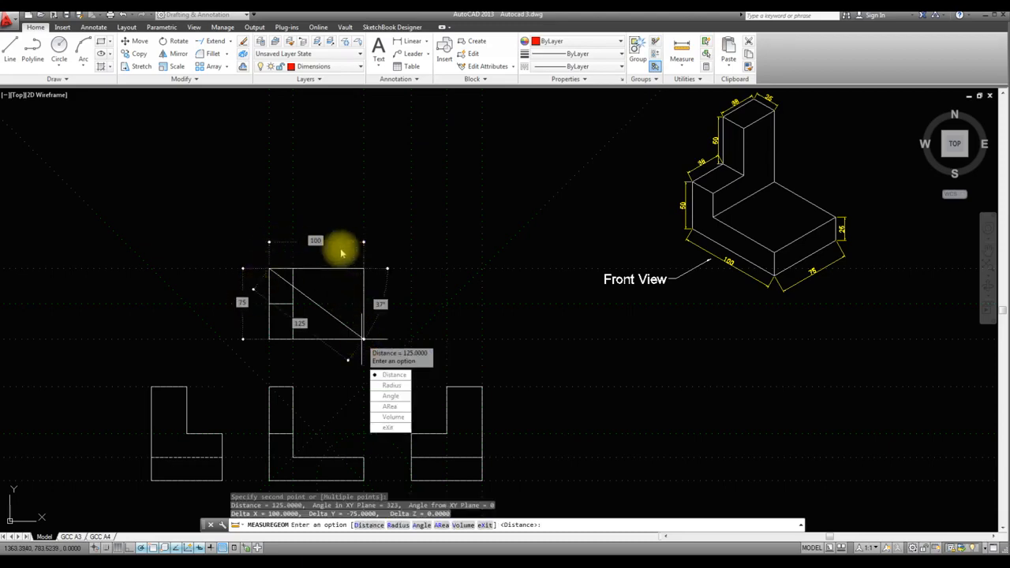
{"action": "key", "text": "Escape"}
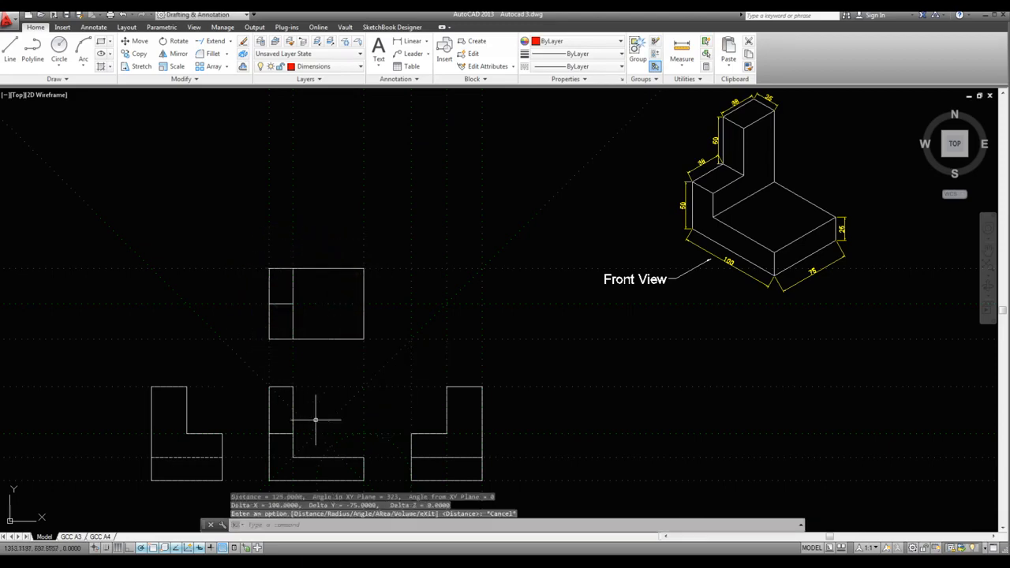
{"action": "key", "text": "Return"}
{"action": "key", "text": "Return"}
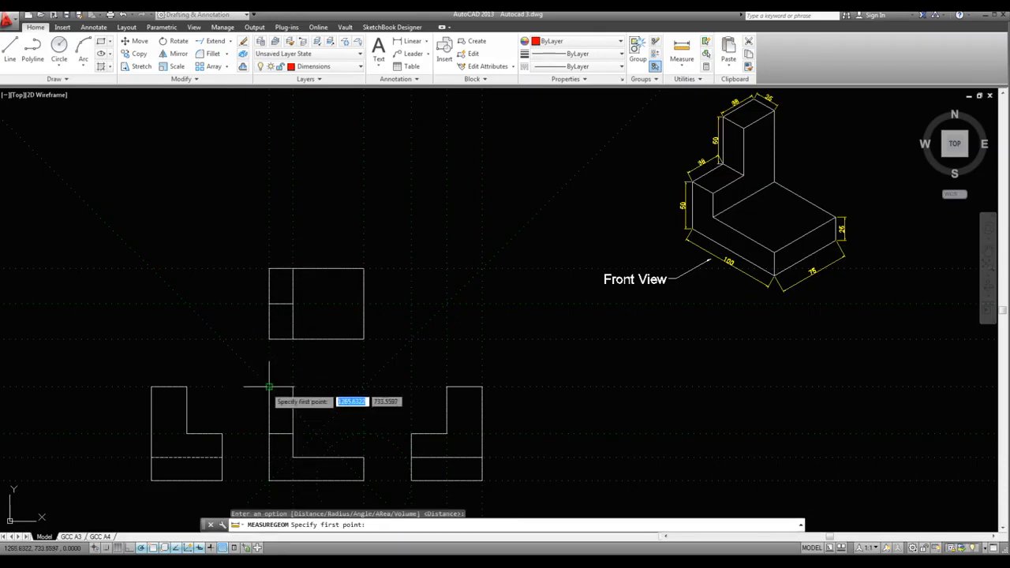
{"action": "left_click", "coordinate": [269, 386]}
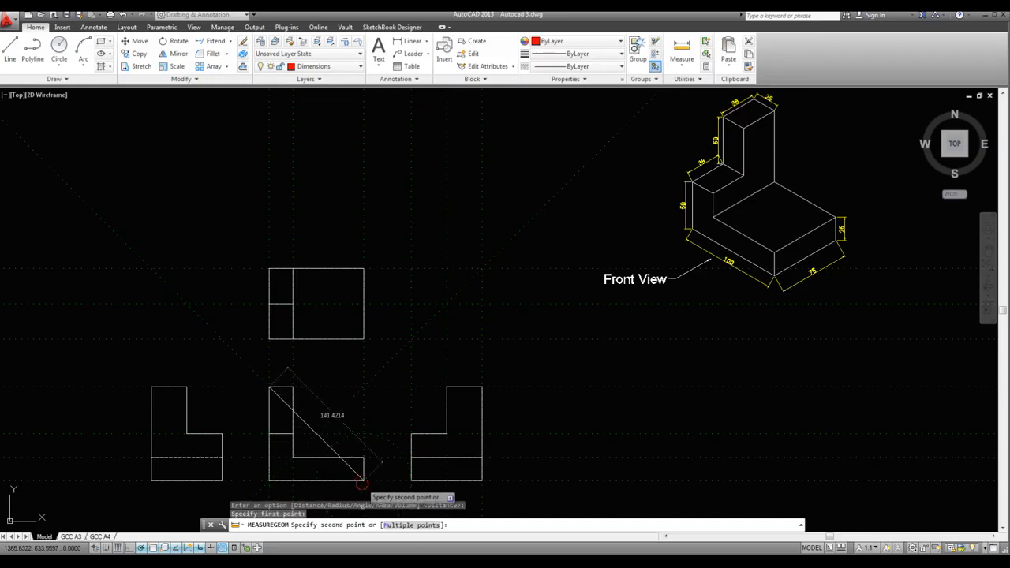
{"action": "left_click", "coordinate": [363, 480]}
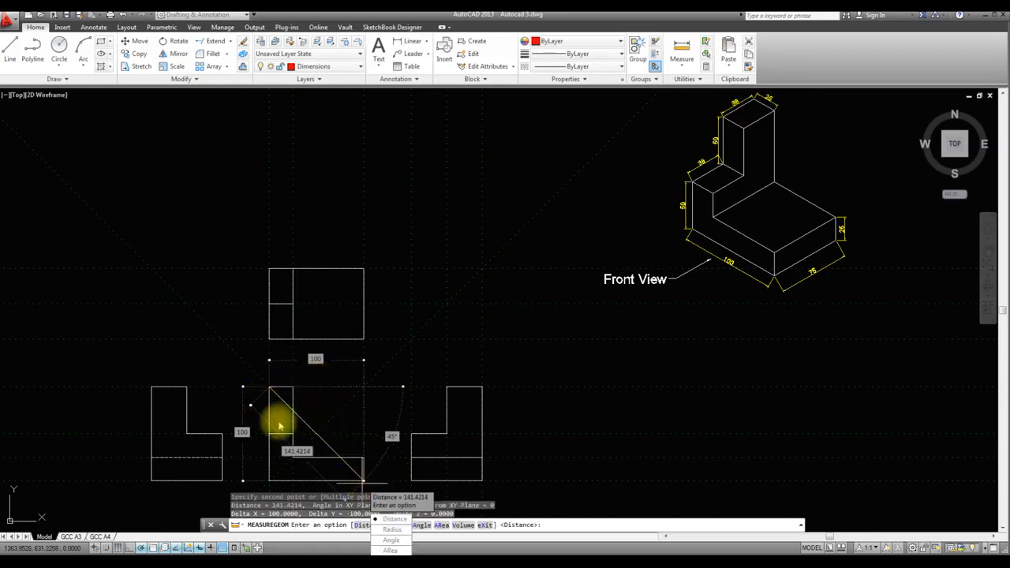
{"action": "key", "text": "Escape"}
Measure both side views corner to corner, from the upper outer corner to the opposite lower corner
{"action": "key", "text": "Return"}
{"action": "key", "text": "Return"}
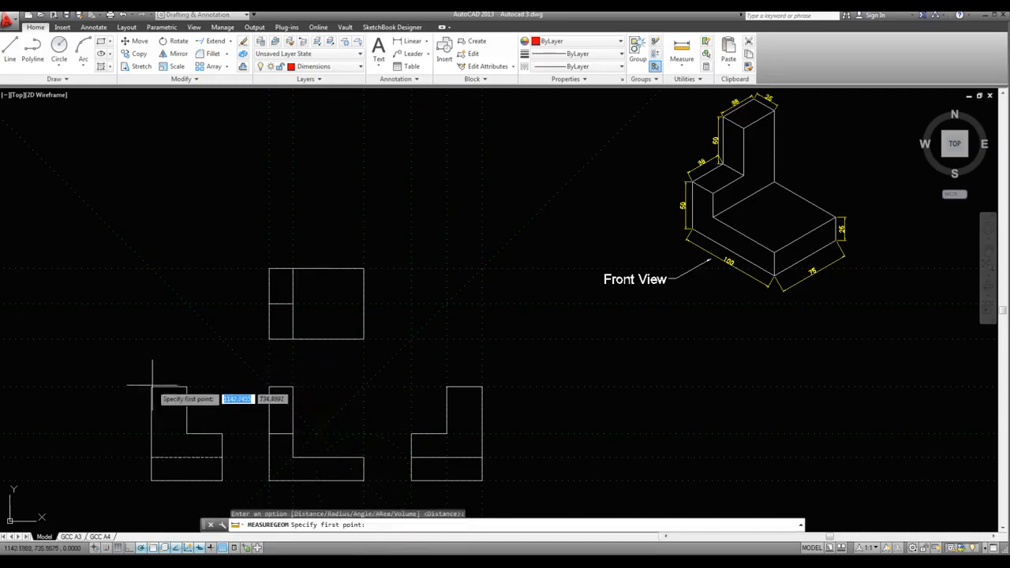
{"action": "left_click", "coordinate": [152, 386]}
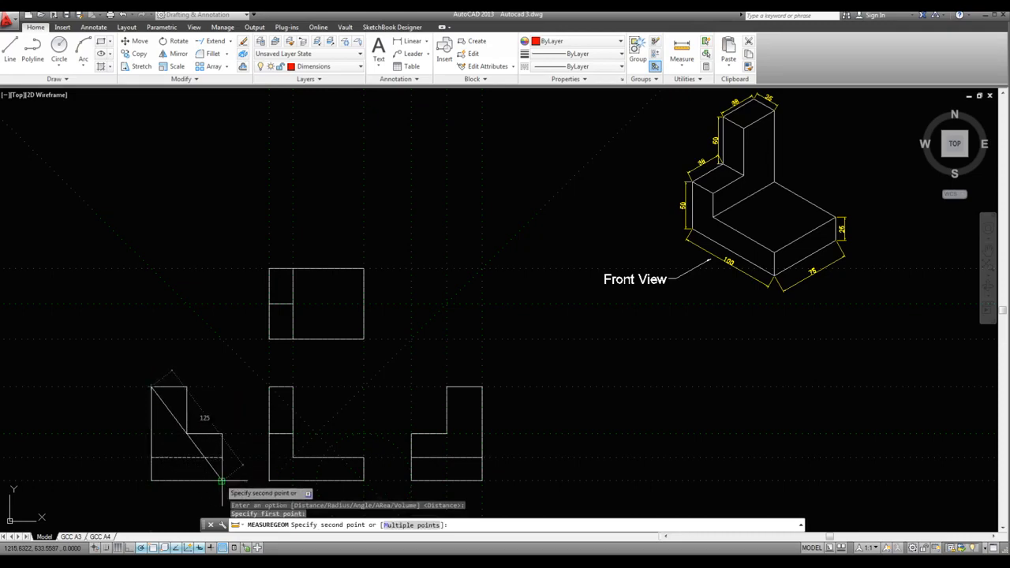
{"action": "left_click", "coordinate": [222, 480]}
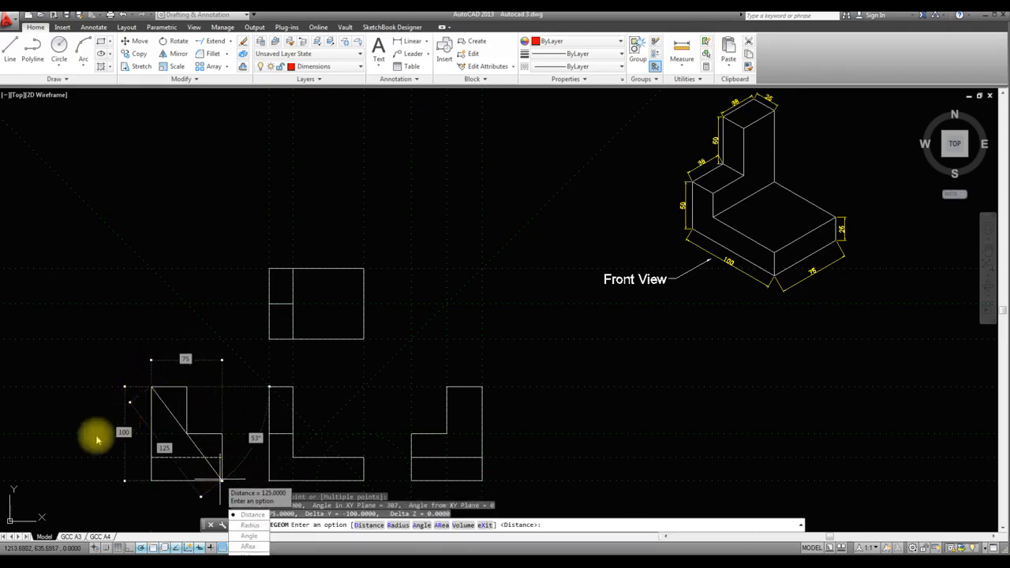
{"action": "key", "text": "Escape"}
{"action": "key", "text": "Return"}
{"action": "key", "text": "Return"}
{"action": "left_click", "coordinate": [483, 388]}
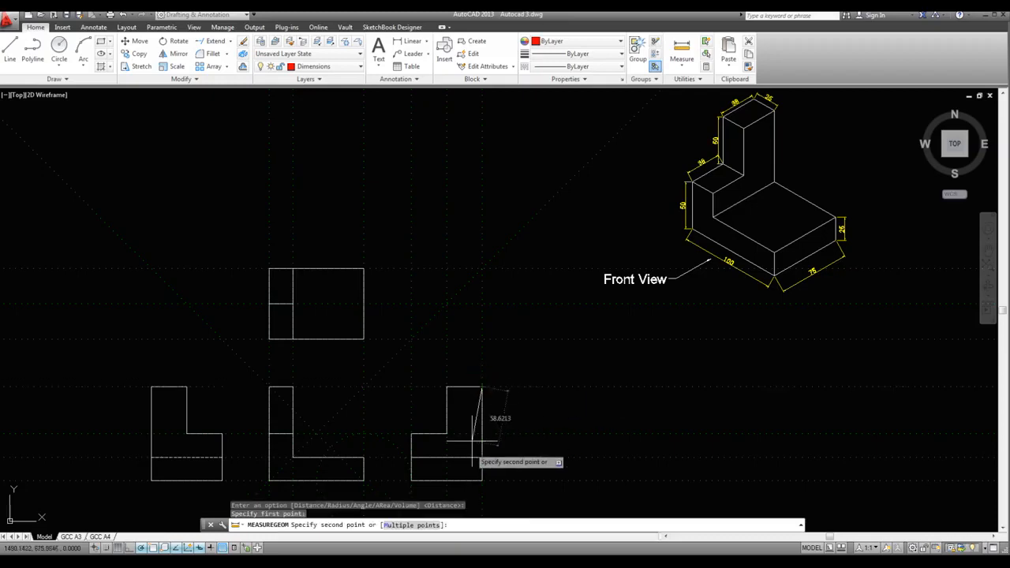
{"action": "left_click", "coordinate": [411, 478]}
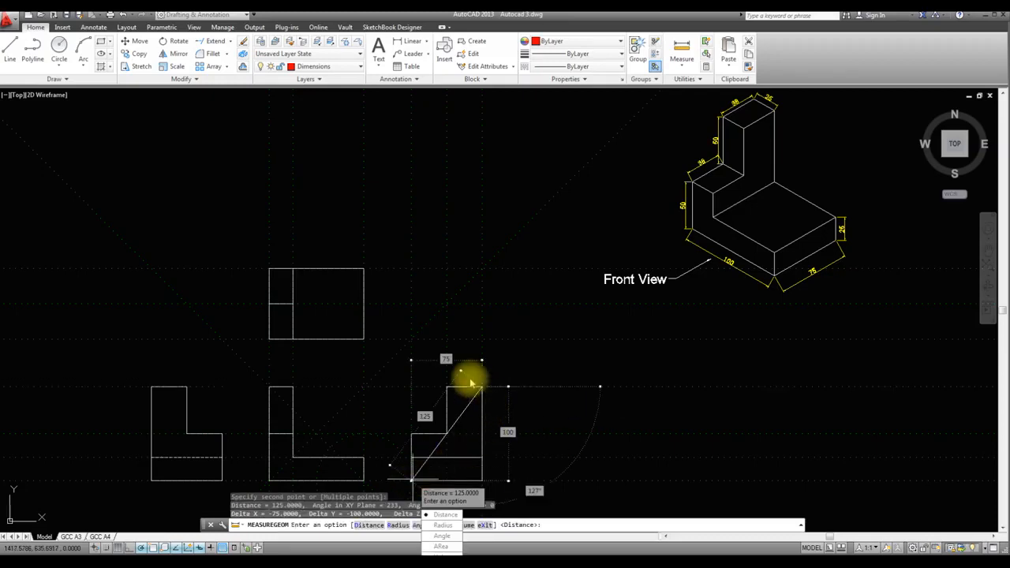
{"action": "key", "text": "Escape"}
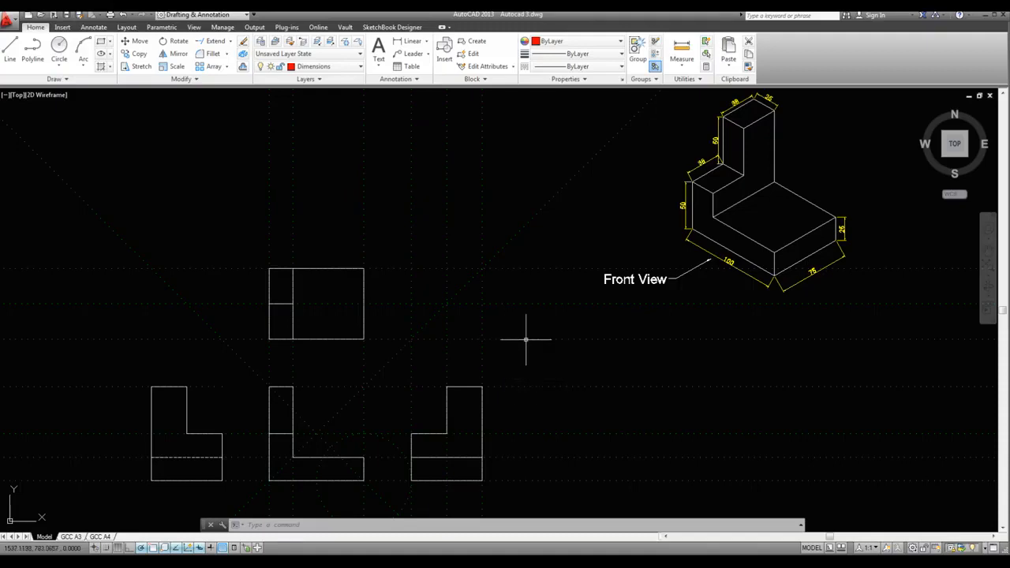
Select the depth dimension on the isometric view's lower step and inspect its layer assignment in the layer list
{"action": "left_click", "coordinate": [699, 165]}
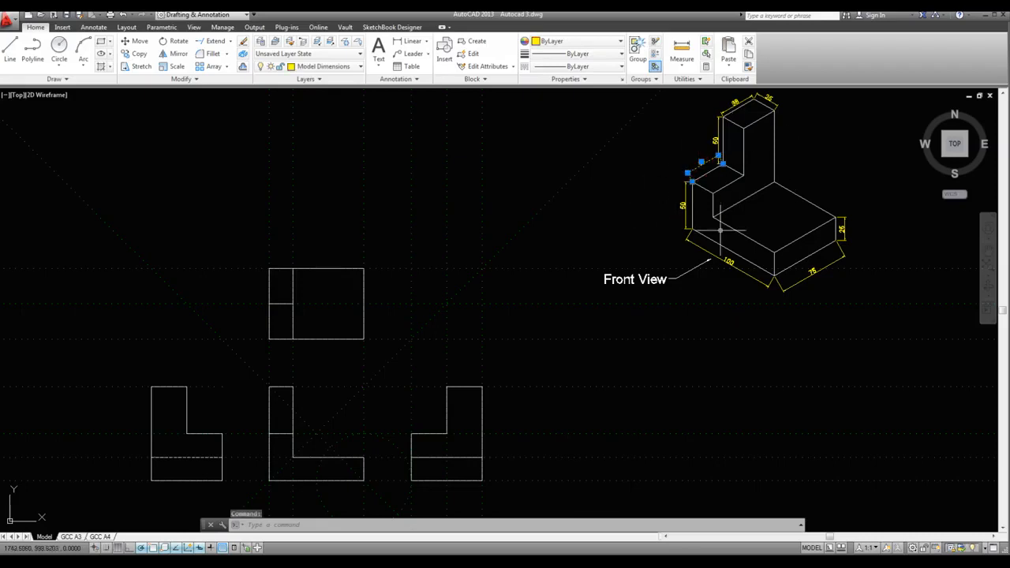
{"action": "left_click", "coordinate": [333, 69]}
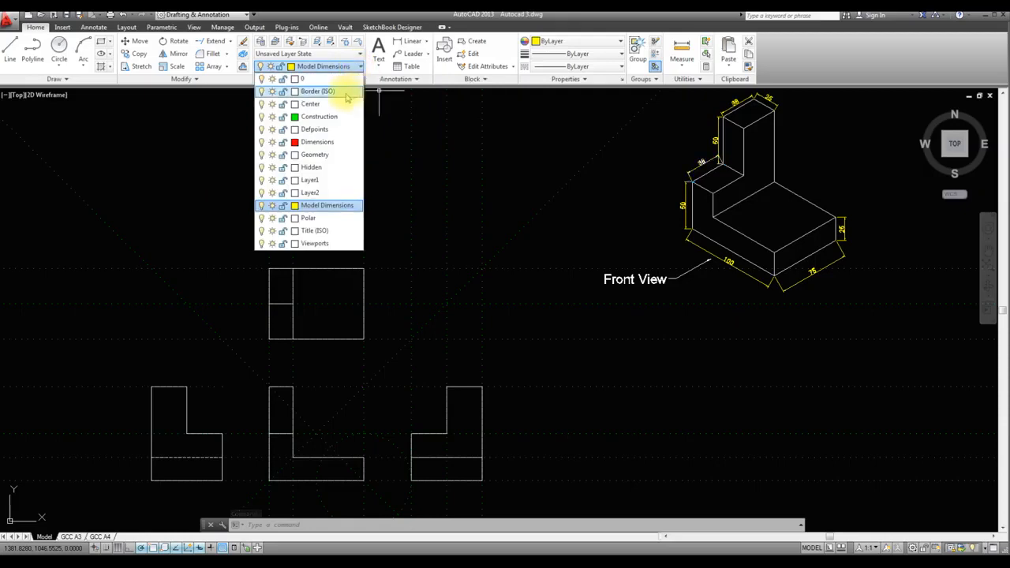
{"action": "left_click", "coordinate": [325, 207]}
{"action": "left_click", "coordinate": [358, 68]}
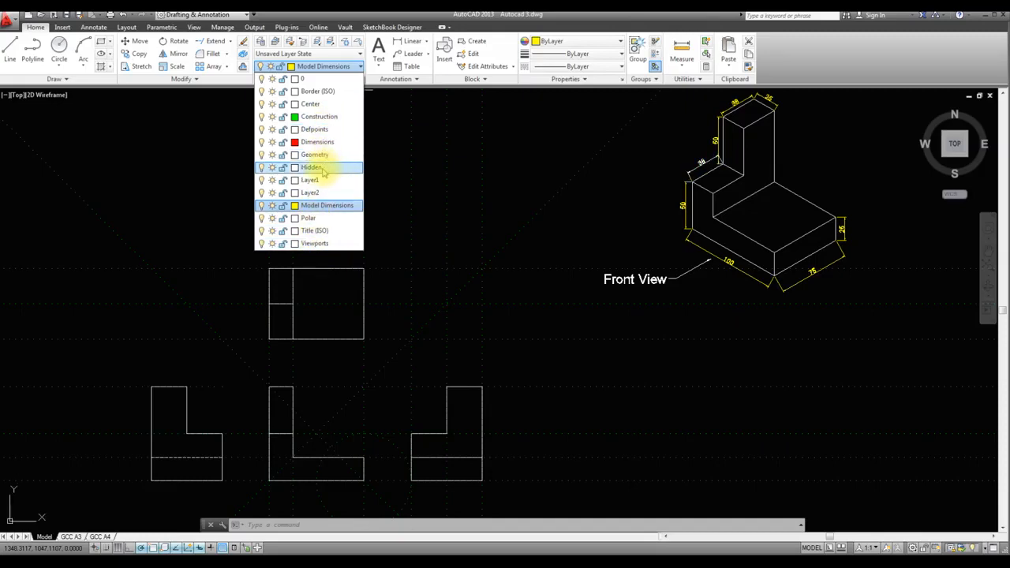
{"action": "left_click", "coordinate": [187, 505]}
Examine the dashed hidden line in the side view left of the front view, selecting and deselecting it
{"action": "scroll", "coordinate": [185, 497], "scroll_direction": "up", "scroll_amount": 6}
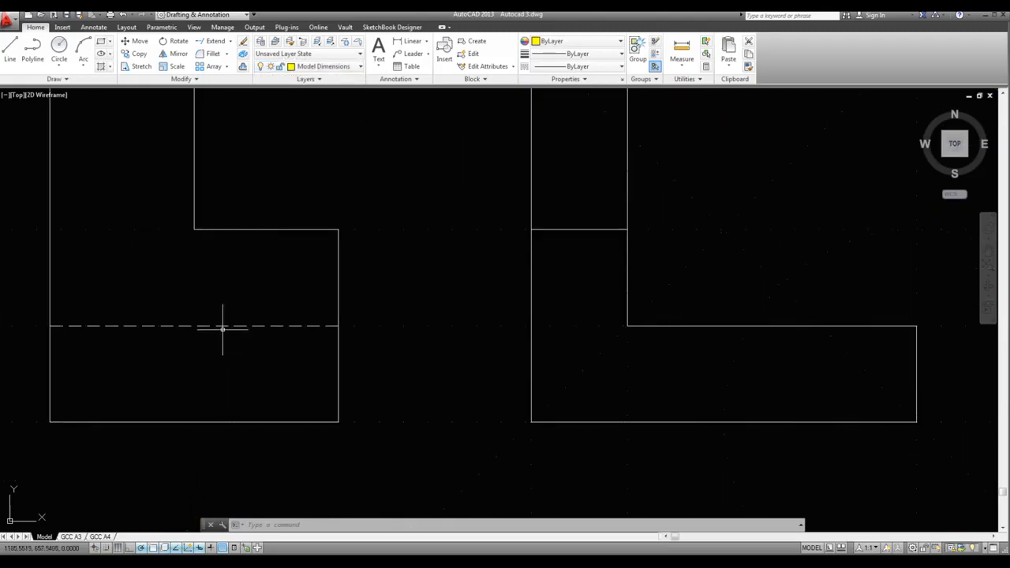
{"action": "left_click", "coordinate": [220, 326]}
{"action": "scroll", "coordinate": [219, 326], "scroll_direction": "down", "scroll_amount": 4}
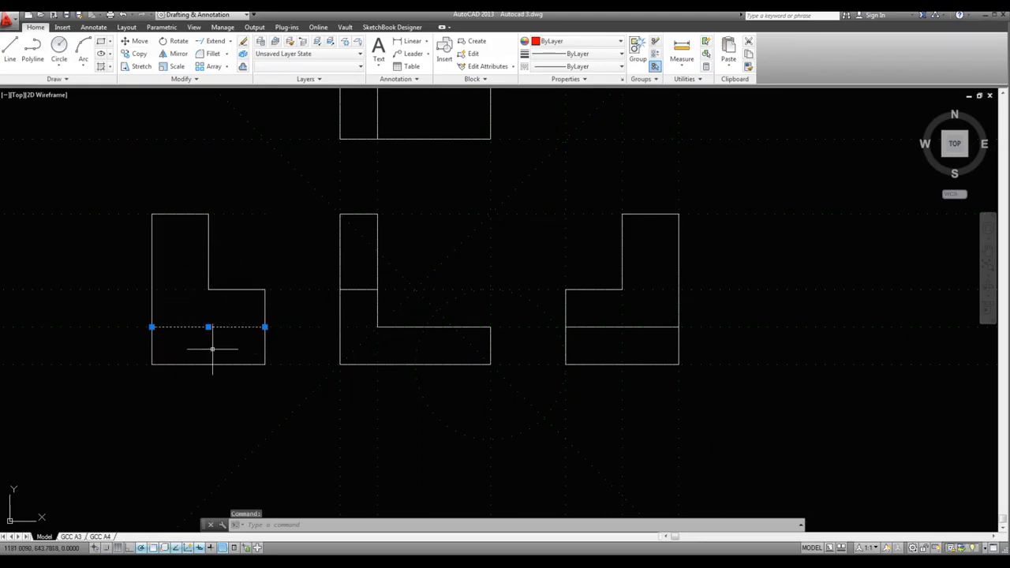
{"action": "key", "text": "Escape"}
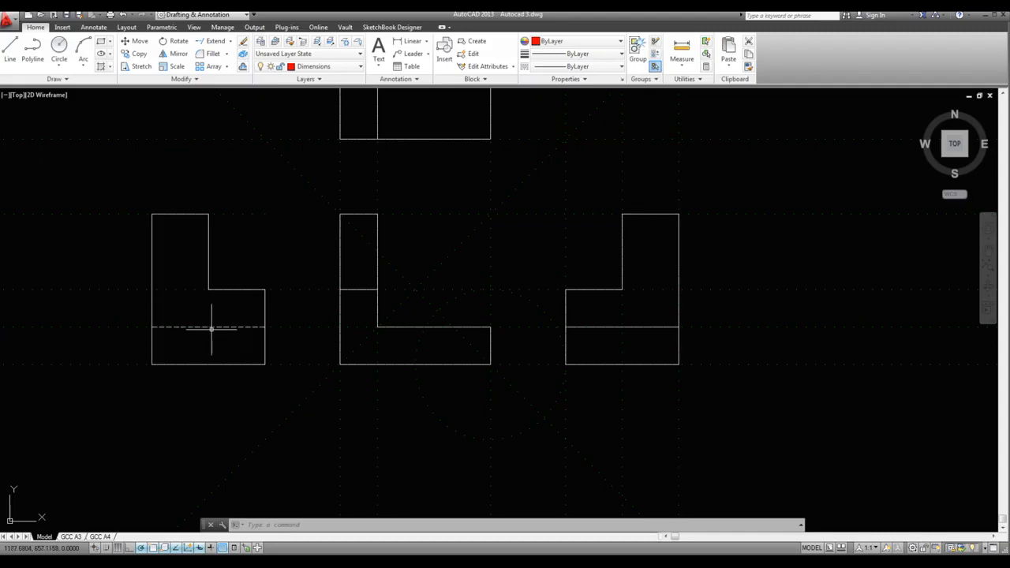
{"action": "scroll", "coordinate": [272, 400], "scroll_direction": "down", "scroll_amount": 2}
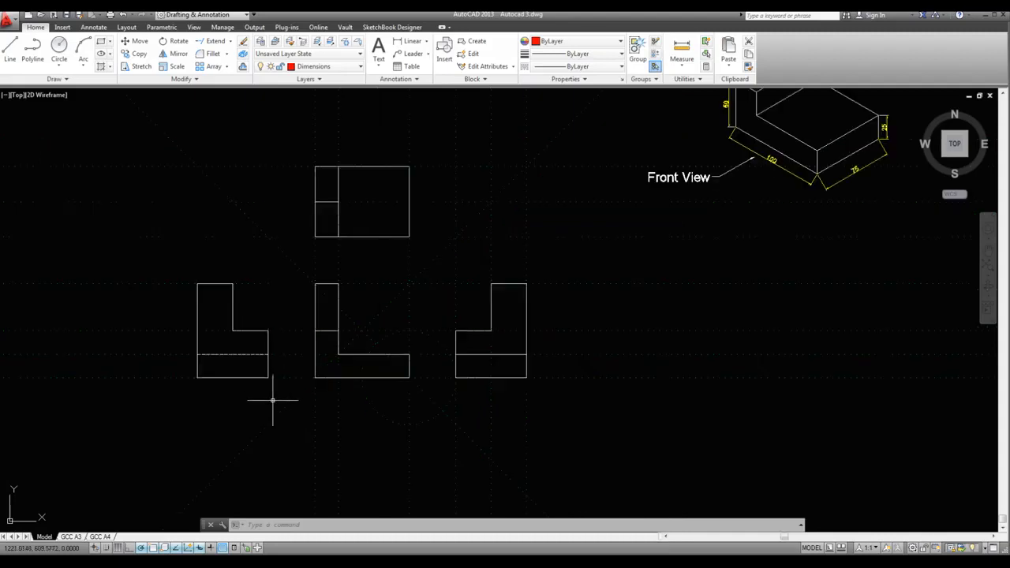
{"action": "scroll", "coordinate": [211, 325], "scroll_direction": "up", "scroll_amount": 2}
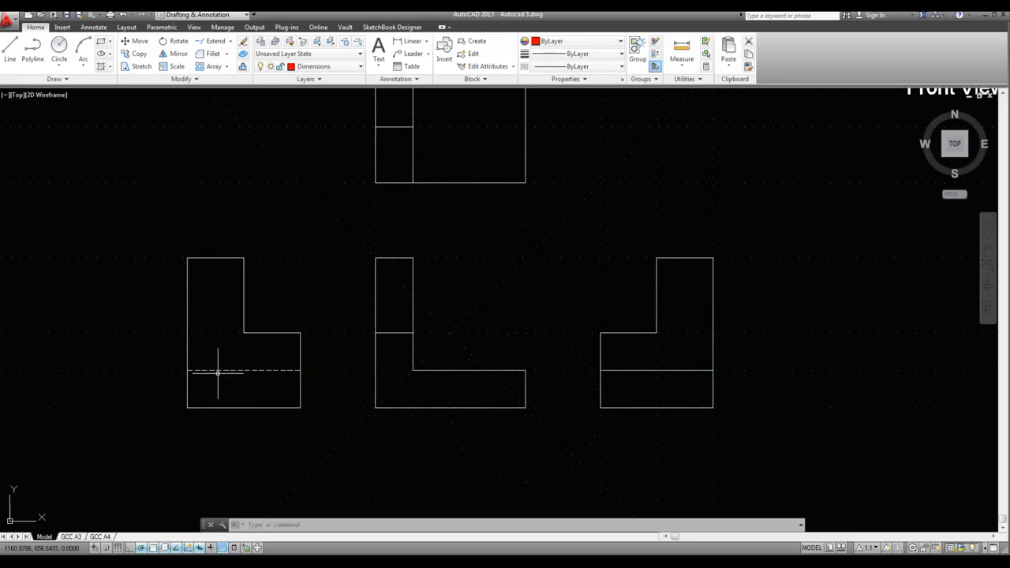
{"action": "scroll", "coordinate": [251, 397], "scroll_direction": "up", "scroll_amount": 2}
{"action": "scroll", "coordinate": [251, 397], "scroll_direction": "down", "scroll_amount": 4}
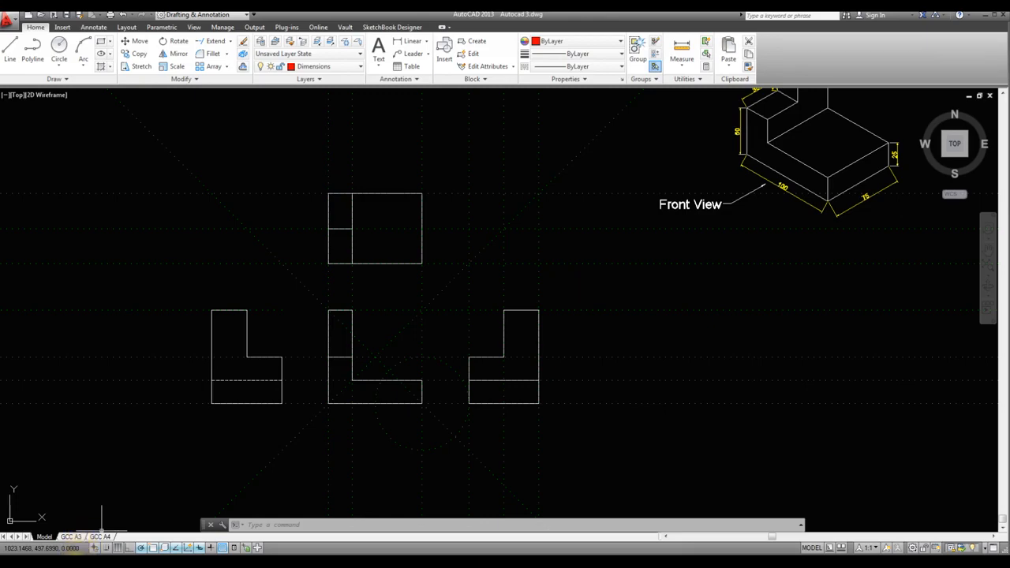
Compare the borders and title blocks of the GCC A3 and GCC A4 layouts
{"action": "left_click", "coordinate": [71, 537]}
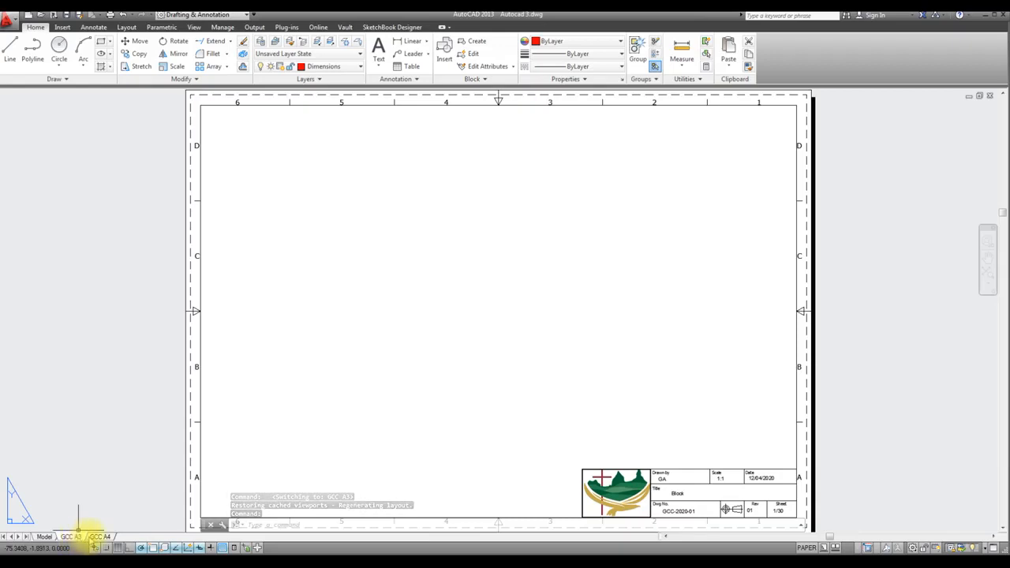
{"action": "left_click", "coordinate": [99, 536]}
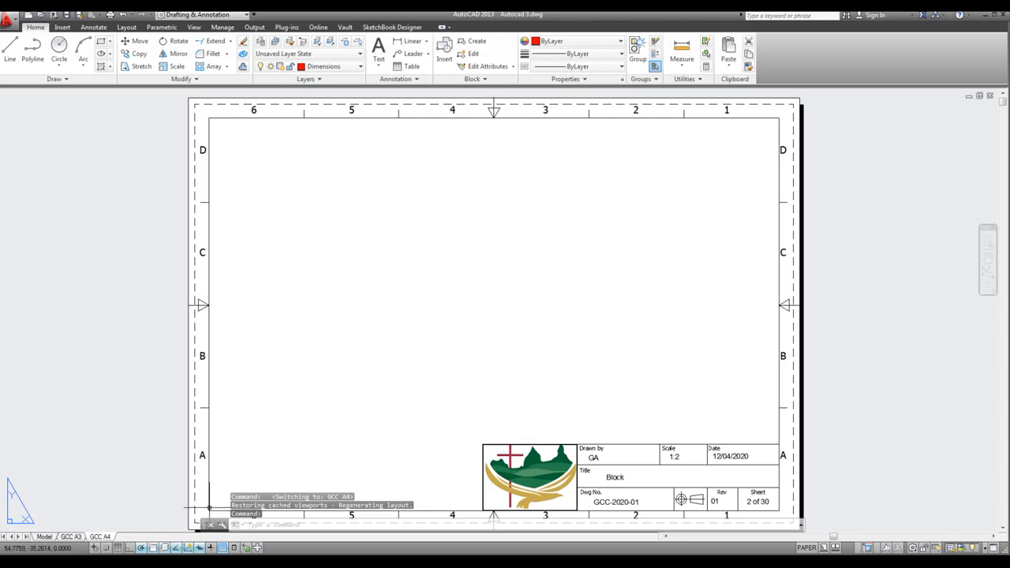
{"action": "left_click", "coordinate": [71, 537]}
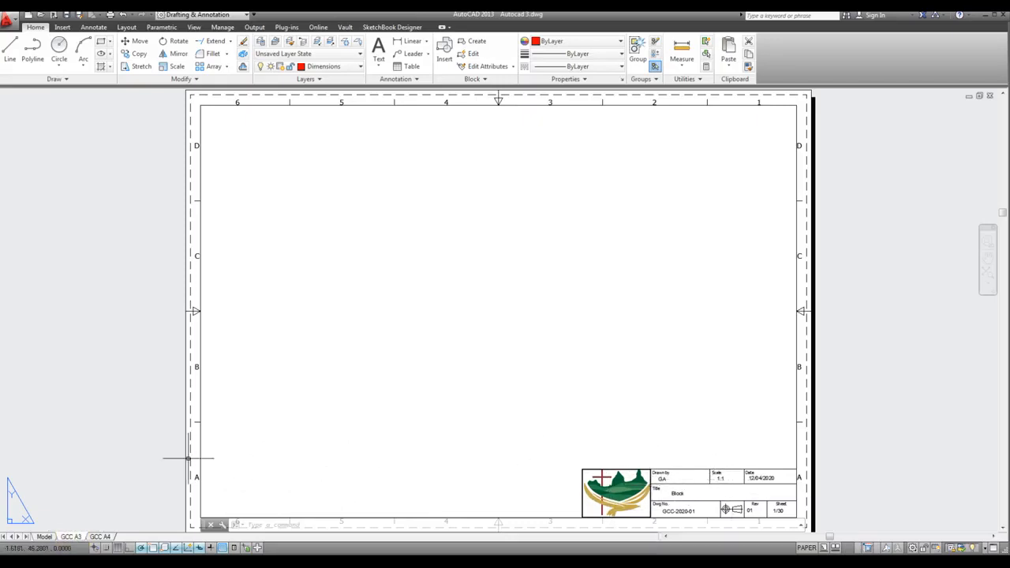
{"action": "left_click", "coordinate": [98, 537]}
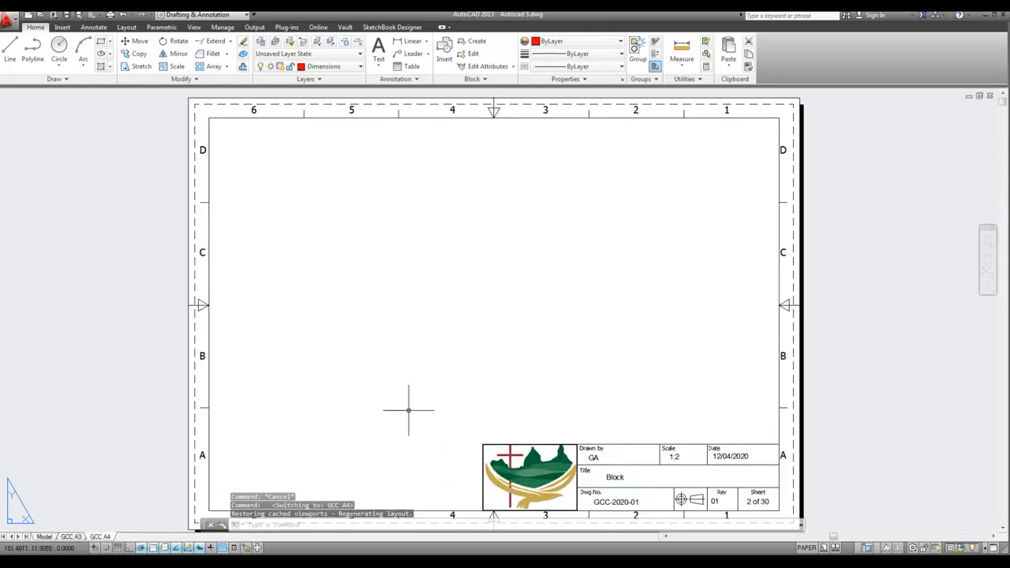
{"action": "left_click", "coordinate": [71, 537]}
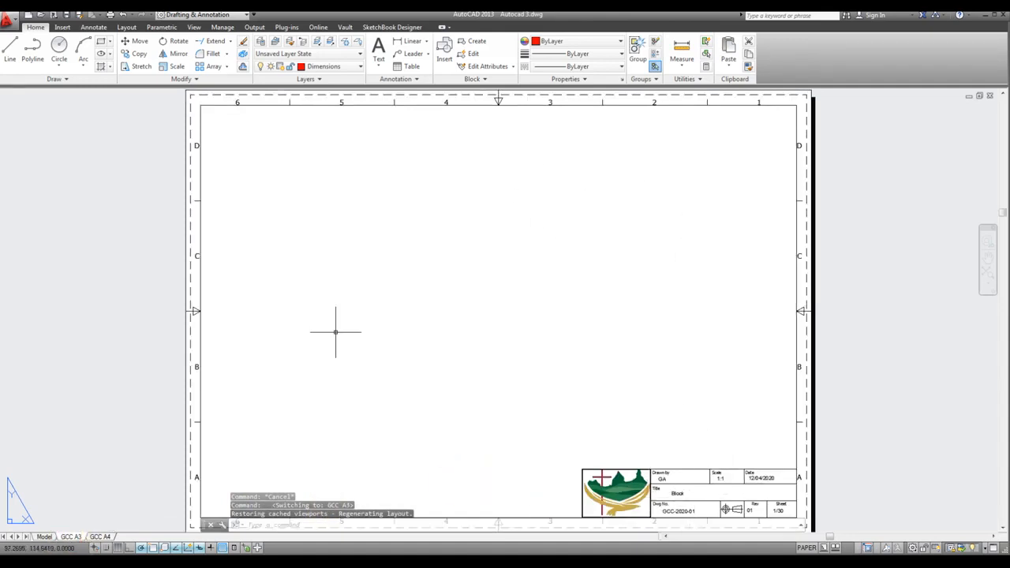
Measure the title block on the GCC A4 layout from its upper-left to its lower-right corner
{"action": "left_click", "coordinate": [96, 537]}
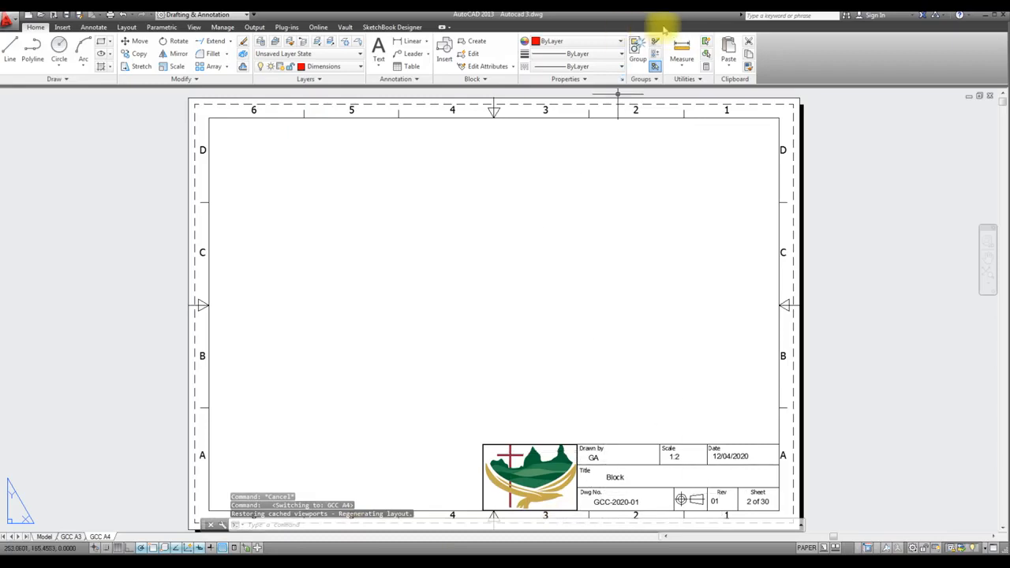
{"action": "left_click", "coordinate": [680, 51]}
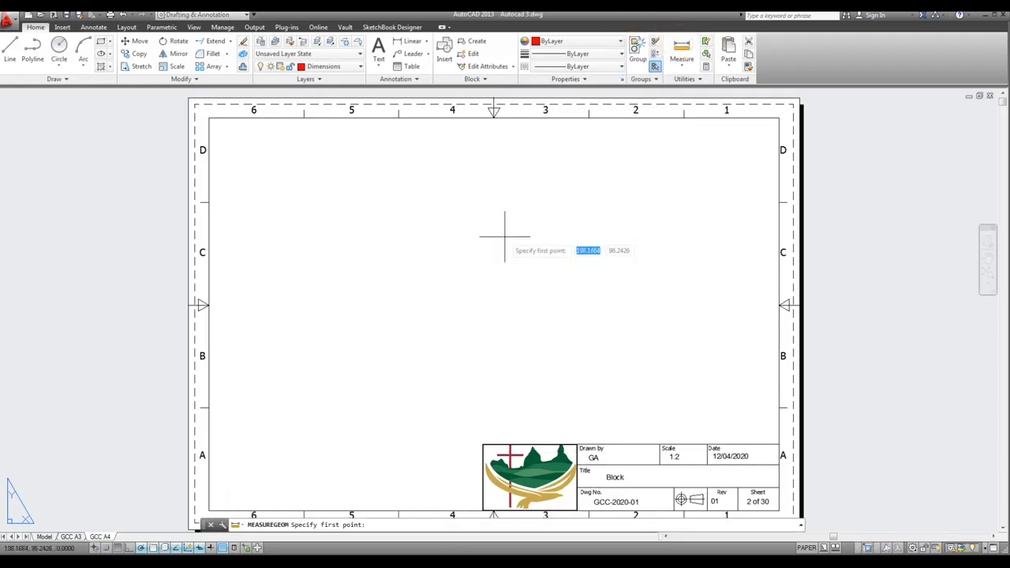
{"action": "left_click", "coordinate": [483, 445]}
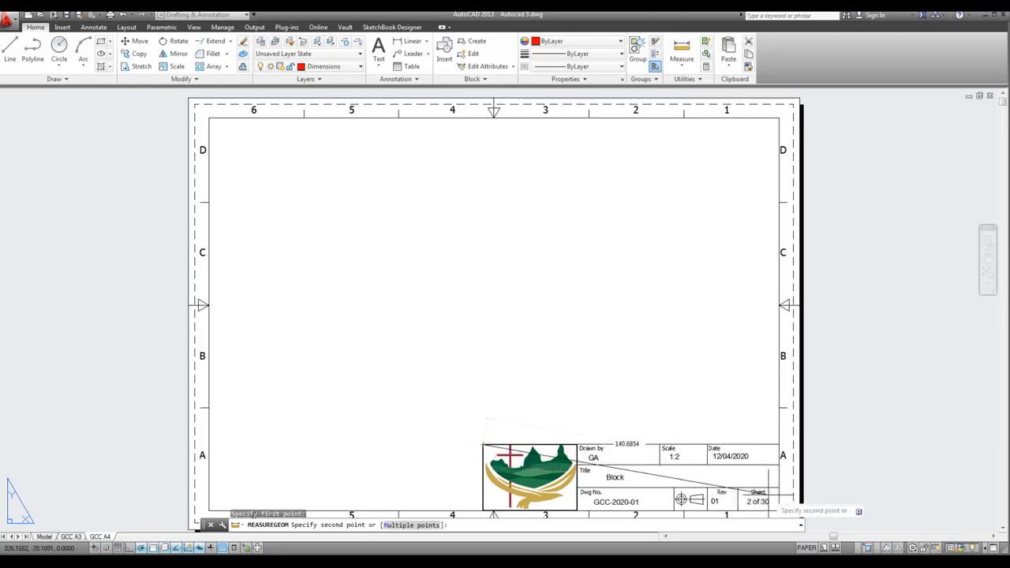
{"action": "left_click", "coordinate": [778, 512]}
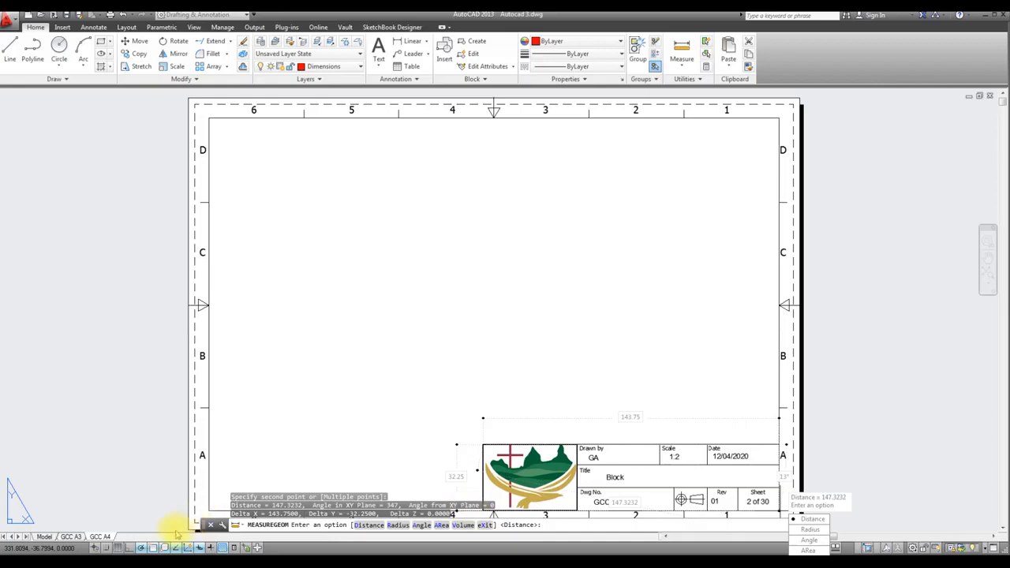
{"action": "key", "text": "Escape"}
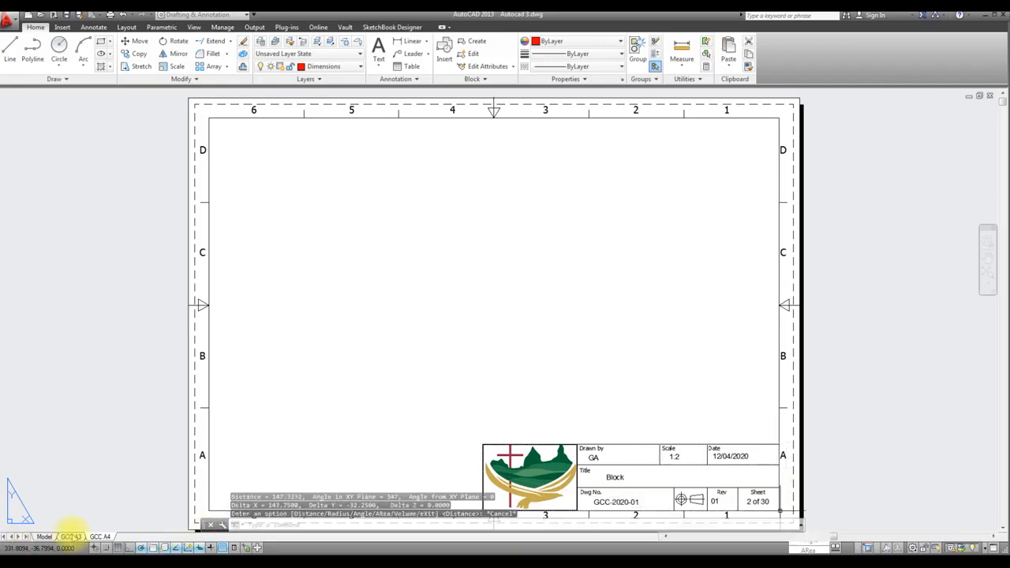
Measure the title block on the GCC A3 layout from its upper-left to its lower-right corner
{"action": "left_click", "coordinate": [71, 536]}
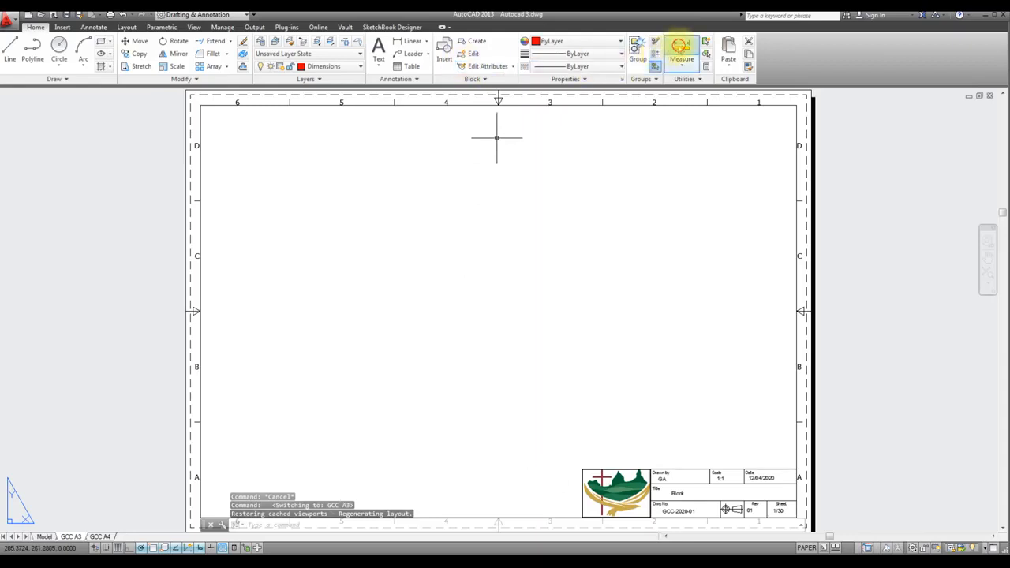
{"action": "left_click", "coordinate": [682, 49]}
{"action": "left_click", "coordinate": [587, 446]}
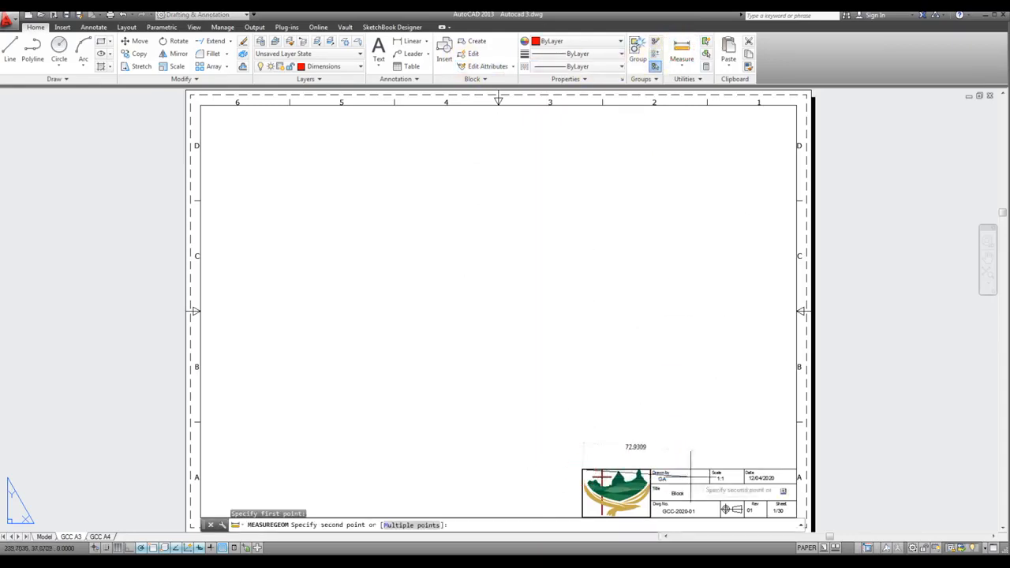
{"action": "left_click", "coordinate": [796, 518]}
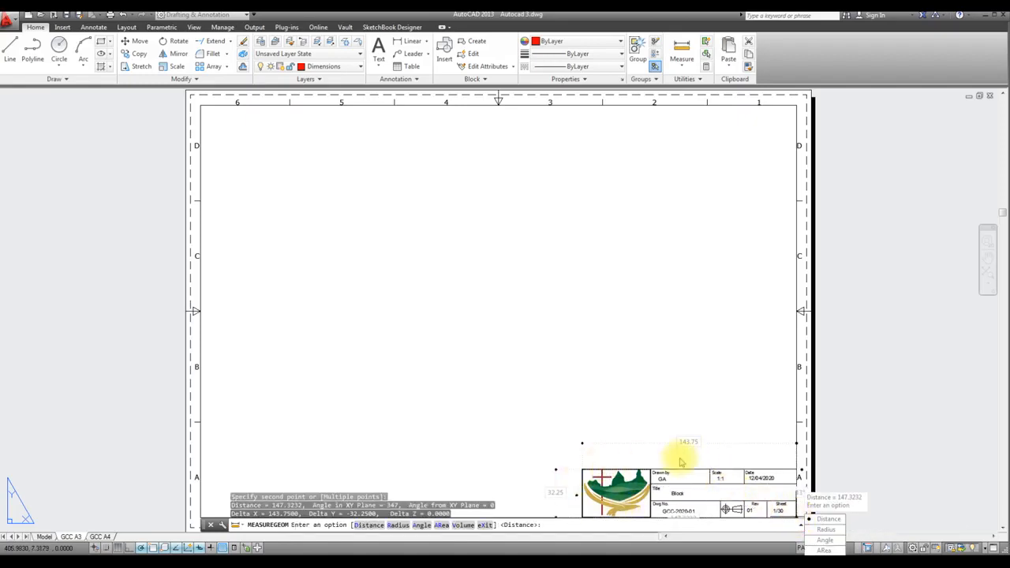
{"action": "key", "text": "Escape"}
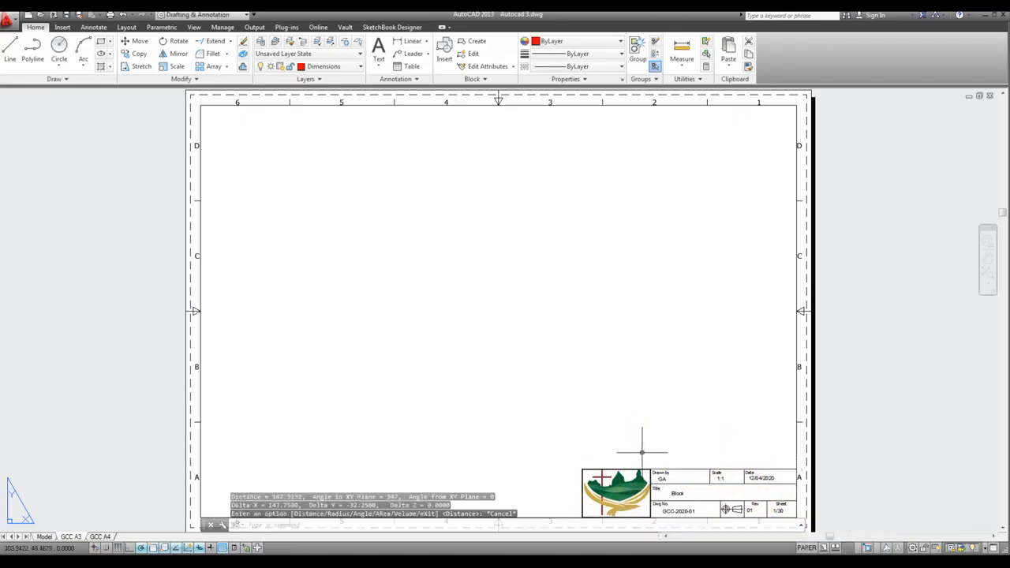
Compare the GCC A4 and GCC A3 layouts again, and return to model space
{"action": "left_click", "coordinate": [100, 537]}
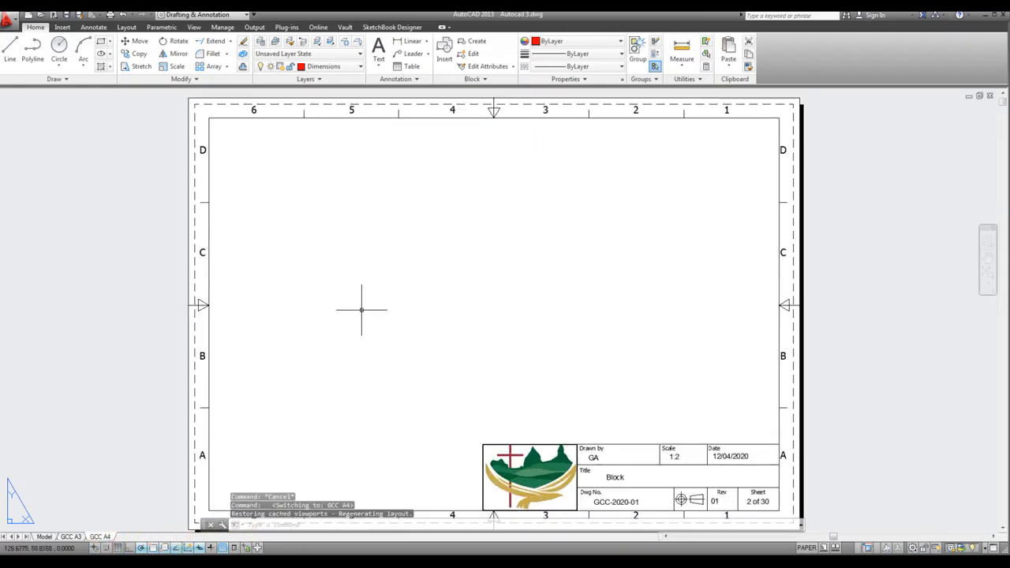
{"action": "left_click", "coordinate": [73, 537]}
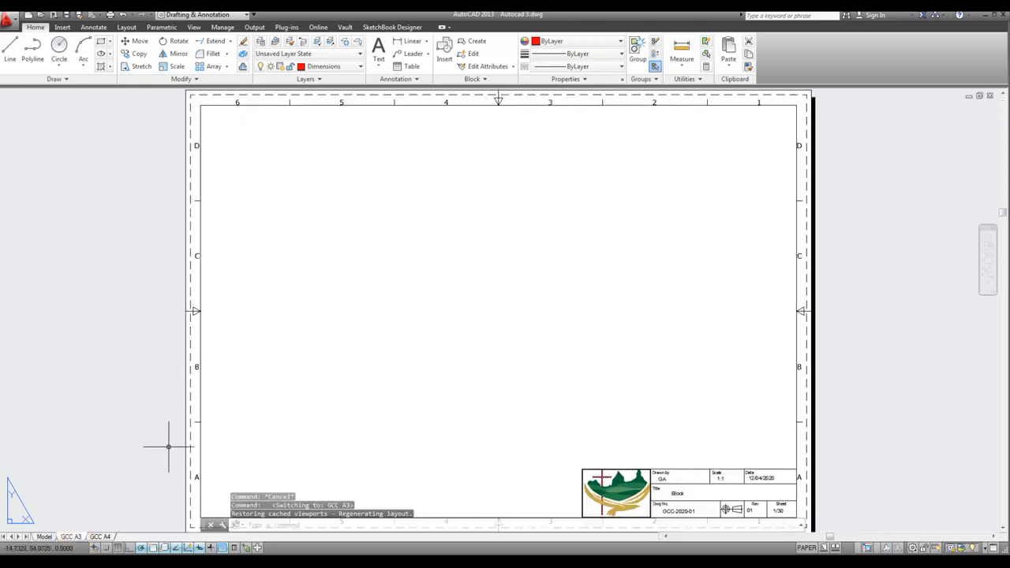
{"action": "left_click", "coordinate": [44, 536]}
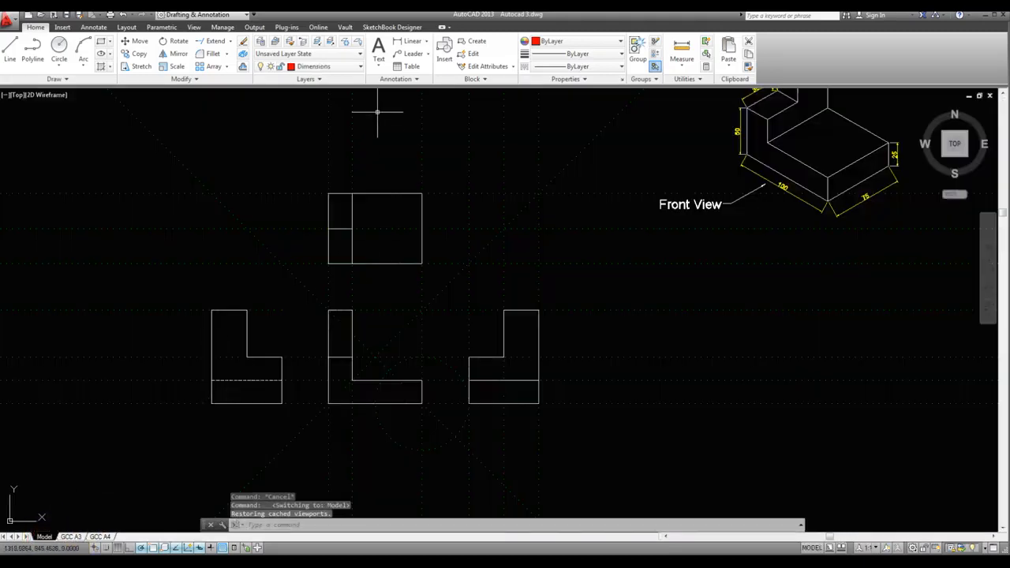
Measure the overall width across the three lower views and the overall height from the front view's base to the top view's upper edge
{"action": "left_click", "coordinate": [682, 52]}
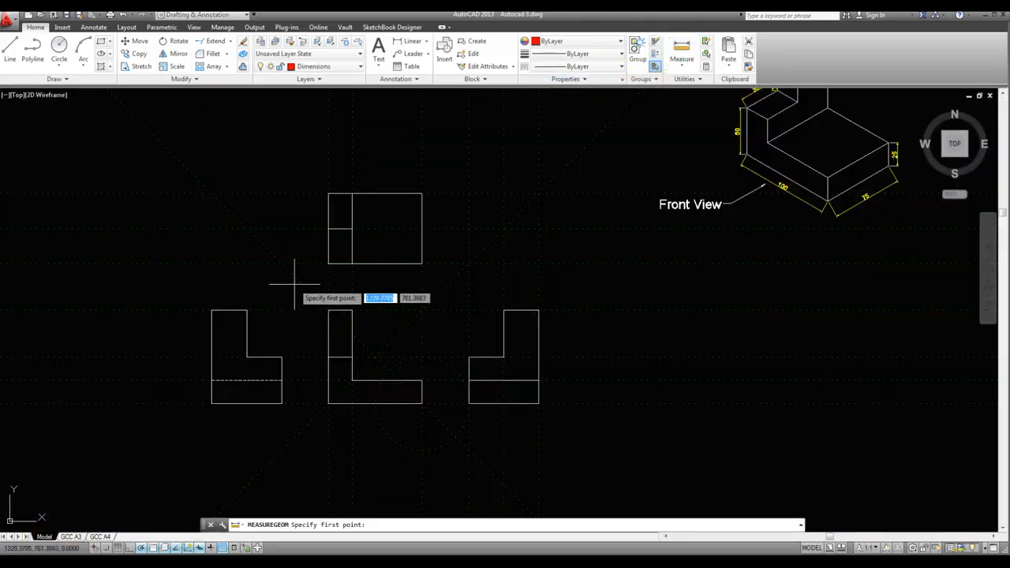
{"action": "left_click", "coordinate": [212, 404]}
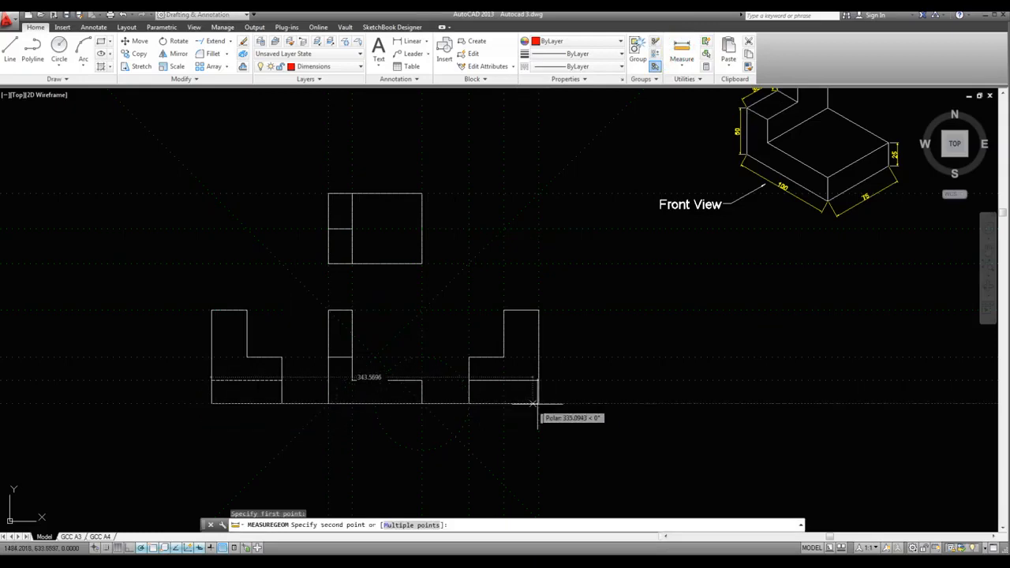
{"action": "left_click", "coordinate": [538, 404]}
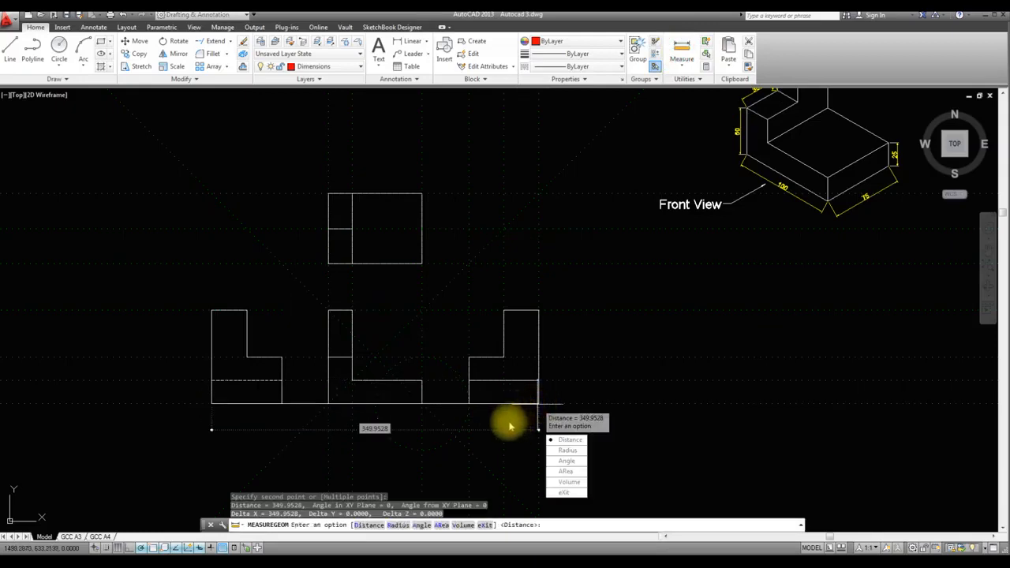
{"action": "key", "text": "Return"}
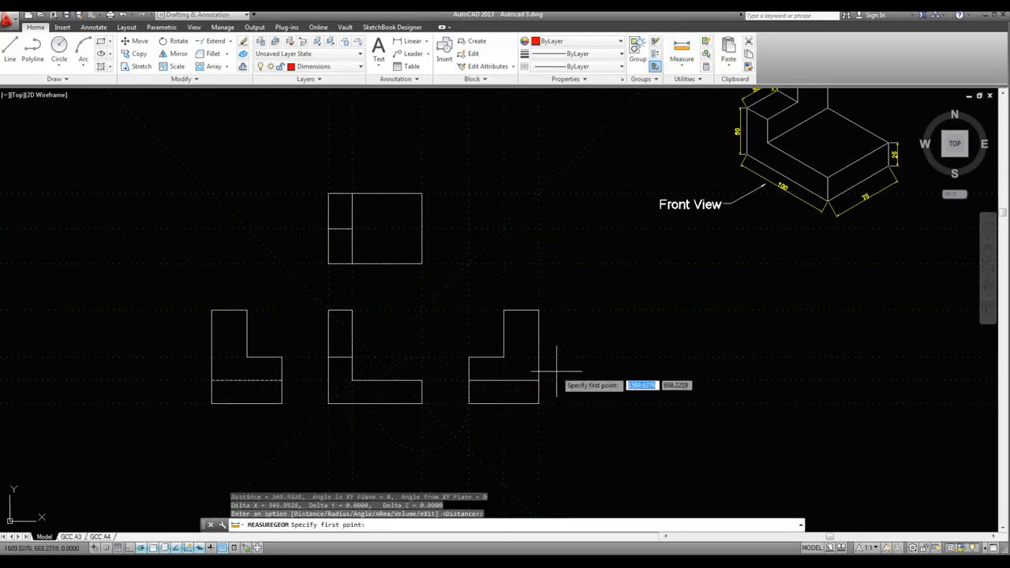
{"action": "left_click", "coordinate": [329, 404]}
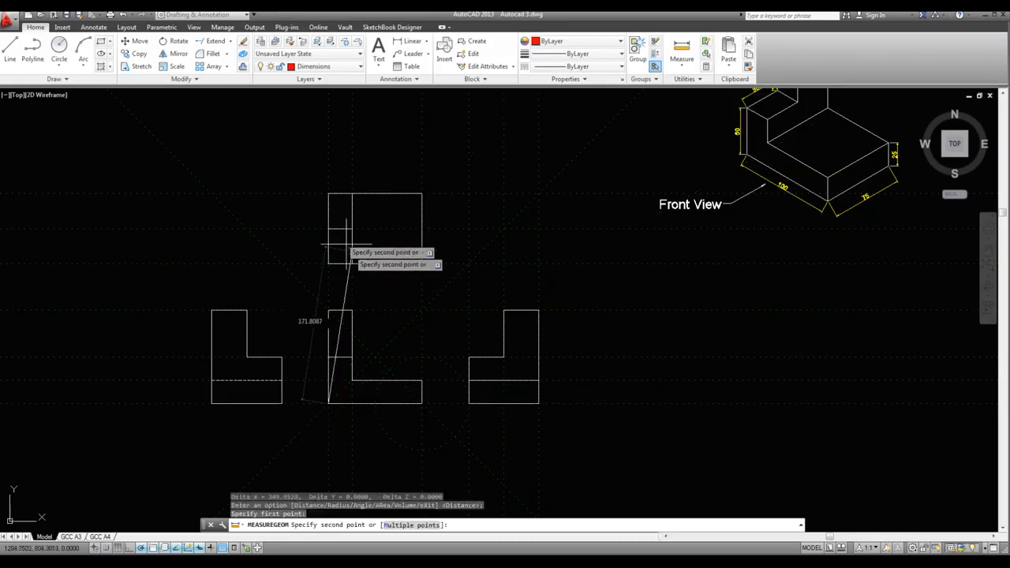
{"action": "left_click", "coordinate": [328, 195]}
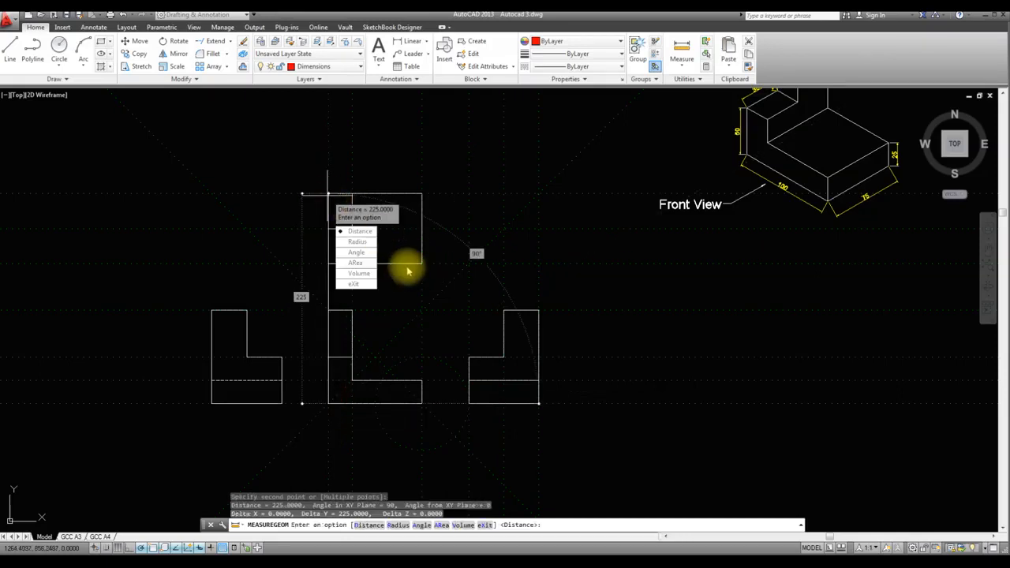
{"action": "key", "text": "Escape"}
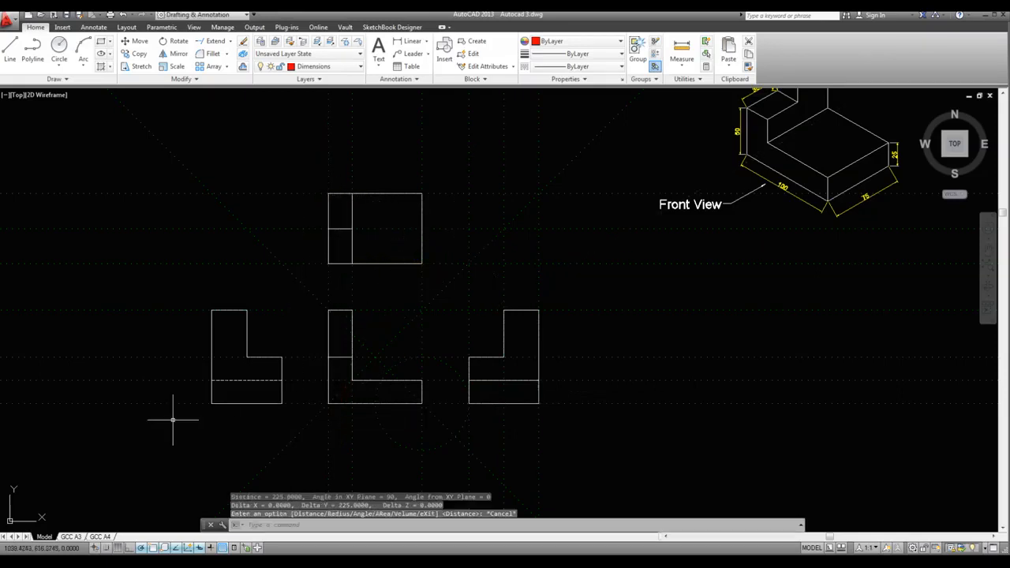
Inspect the GCC A3 layout's title block and sheet space, and review the orthographic views in model space
{"action": "left_click", "coordinate": [70, 537]}
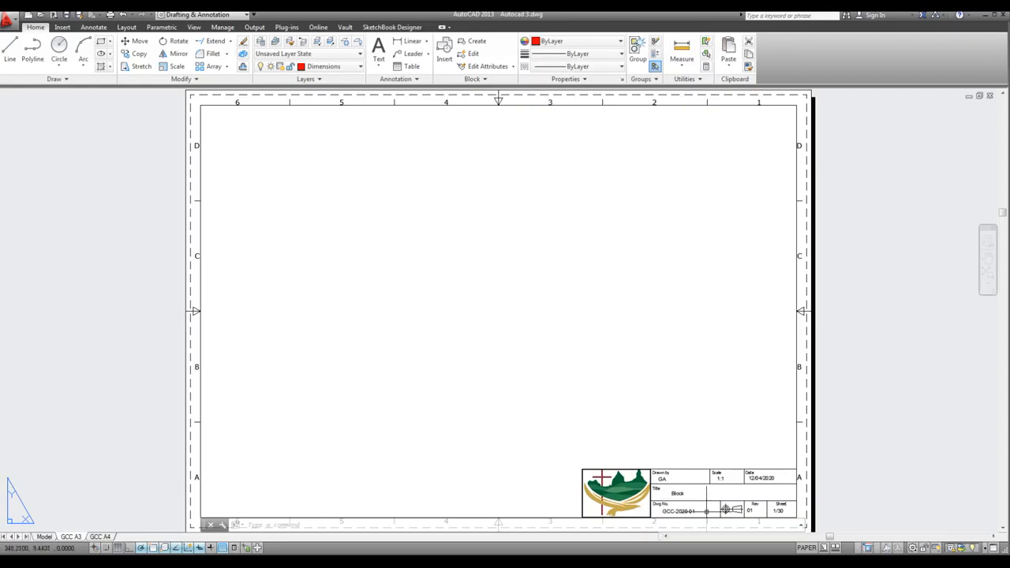
{"action": "scroll", "coordinate": [727, 509], "scroll_direction": "up", "scroll_amount": 1}
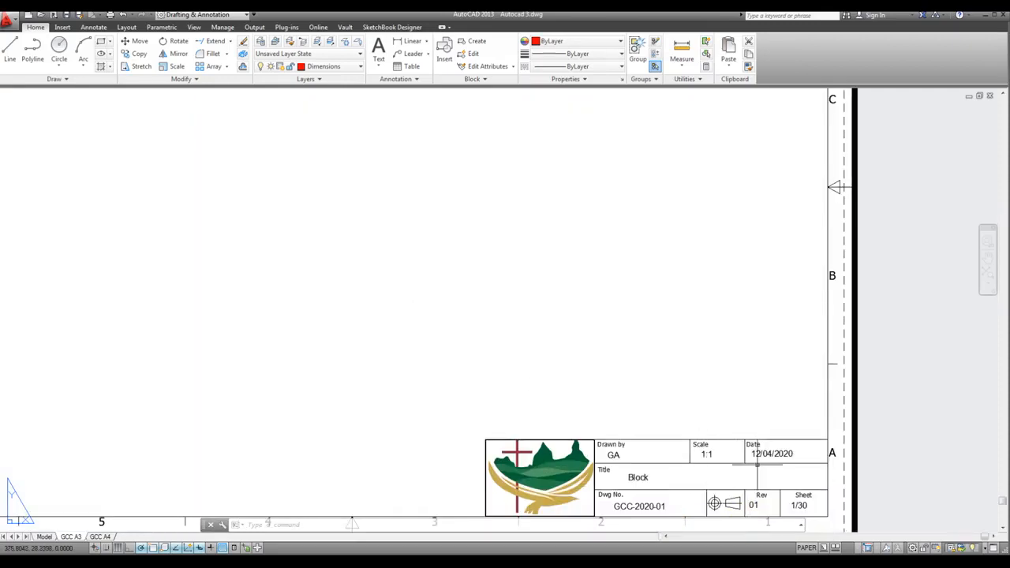
{"action": "scroll", "coordinate": [741, 455], "scroll_direction": "down", "scroll_amount": 2}
{"action": "scroll", "coordinate": [741, 456], "scroll_direction": "down", "scroll_amount": 2}
{"action": "scroll", "coordinate": [726, 432], "scroll_direction": "up", "scroll_amount": 2}
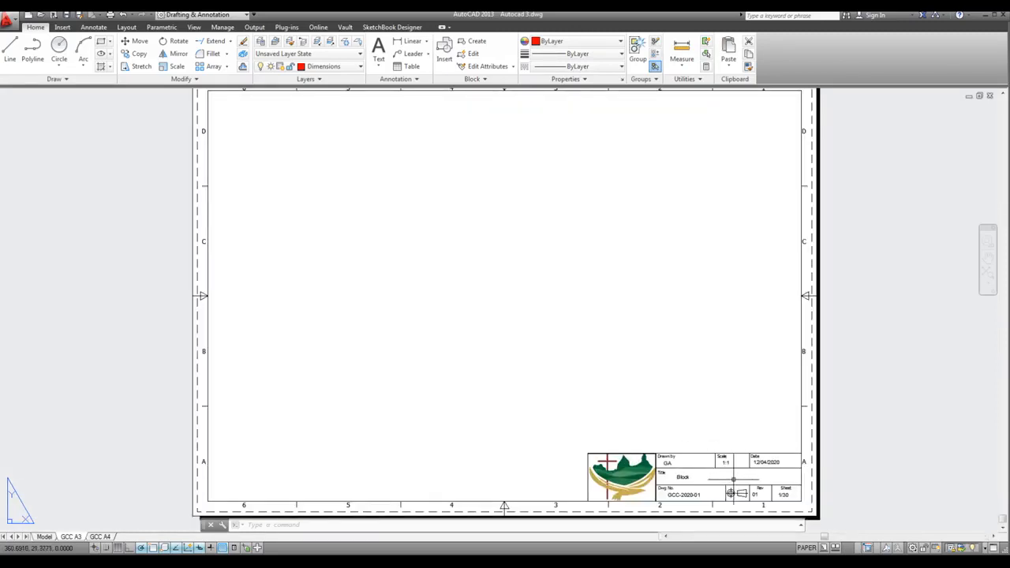
{"action": "scroll", "coordinate": [733, 474], "scroll_direction": "down", "scroll_amount": 2}
{"action": "scroll", "coordinate": [733, 446], "scroll_direction": "up", "scroll_amount": 2}
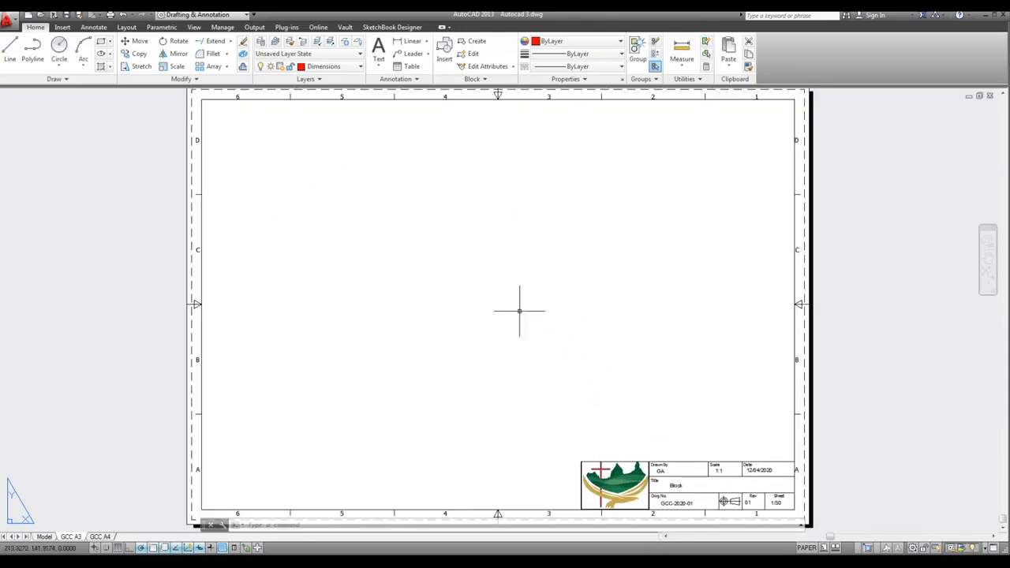
{"action": "left_click", "coordinate": [42, 537]}
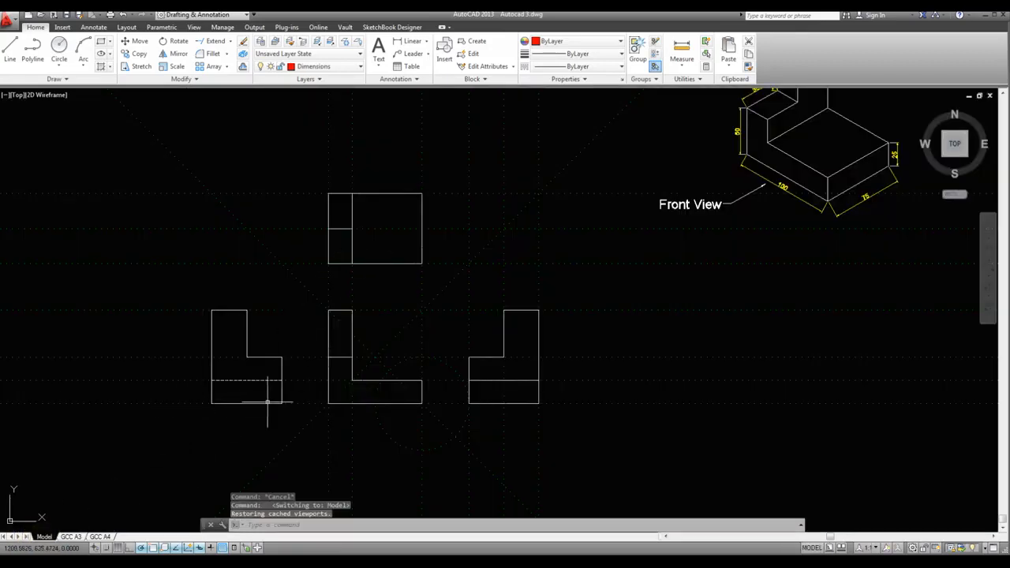
Create a single viewport on the GCC A3 layout, from the border's upper-left corner to the title block's upper-right corner
{"action": "left_click", "coordinate": [71, 536]}
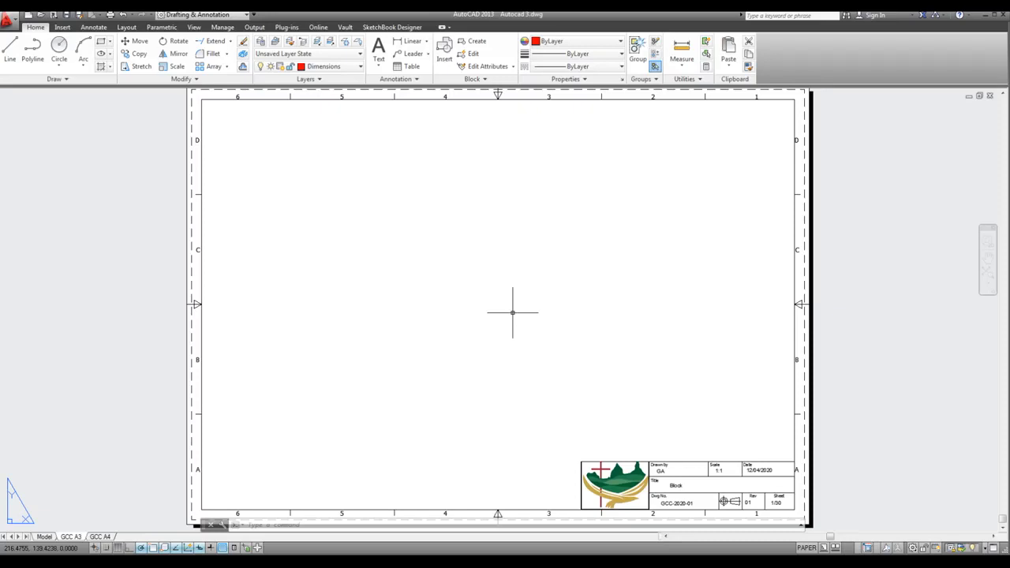
{"action": "type", "text": "VIEW"}
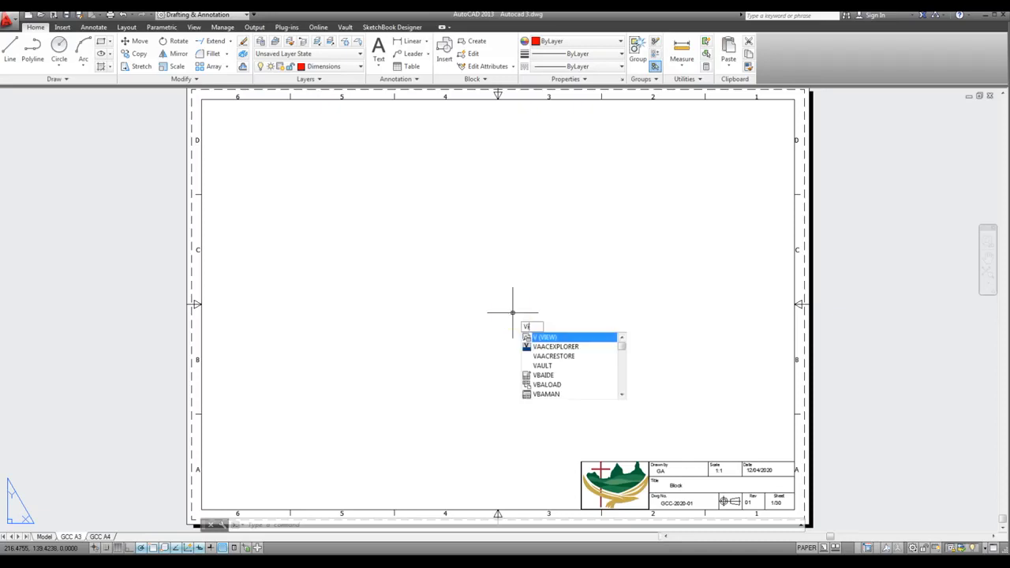
{"action": "type", "text": "PORTS"}
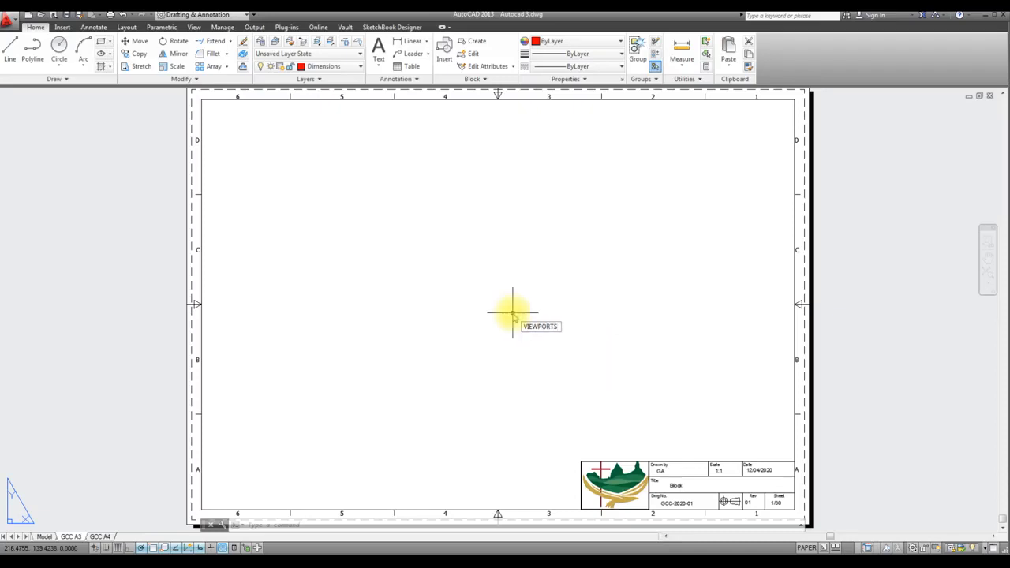
{"action": "key", "text": "Return"}
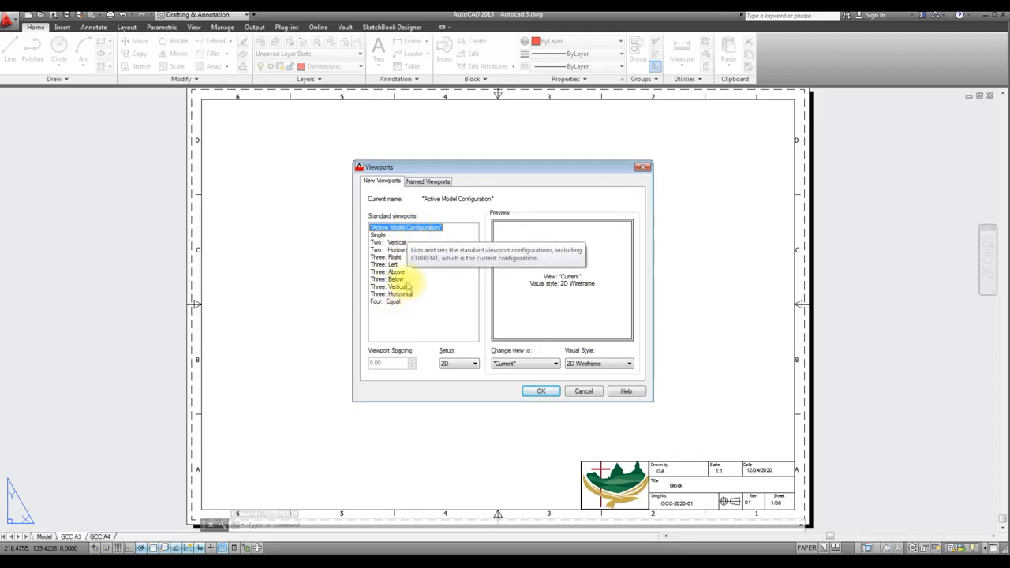
{"action": "left_click", "coordinate": [376, 235]}
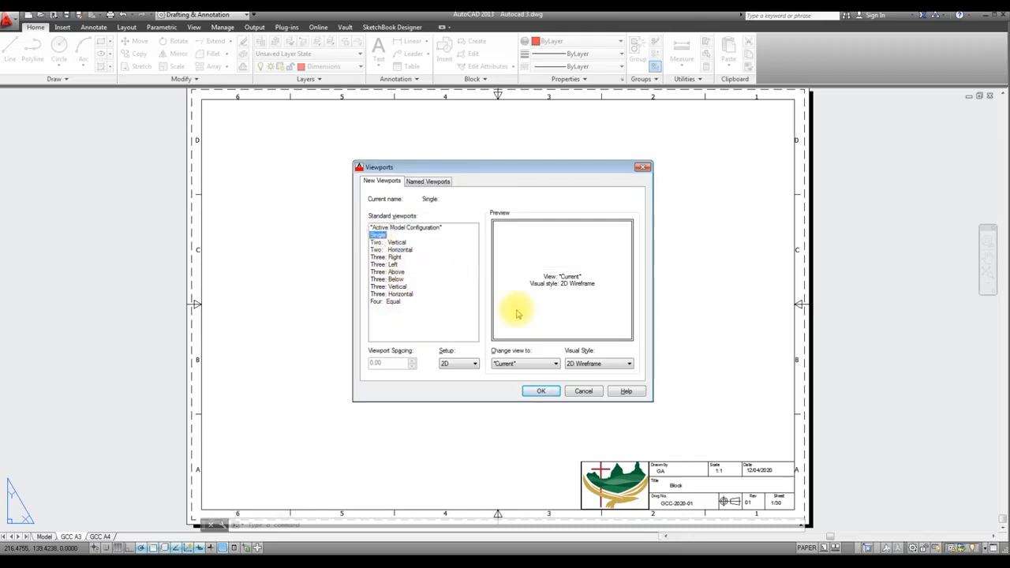
{"action": "left_click", "coordinate": [543, 392]}
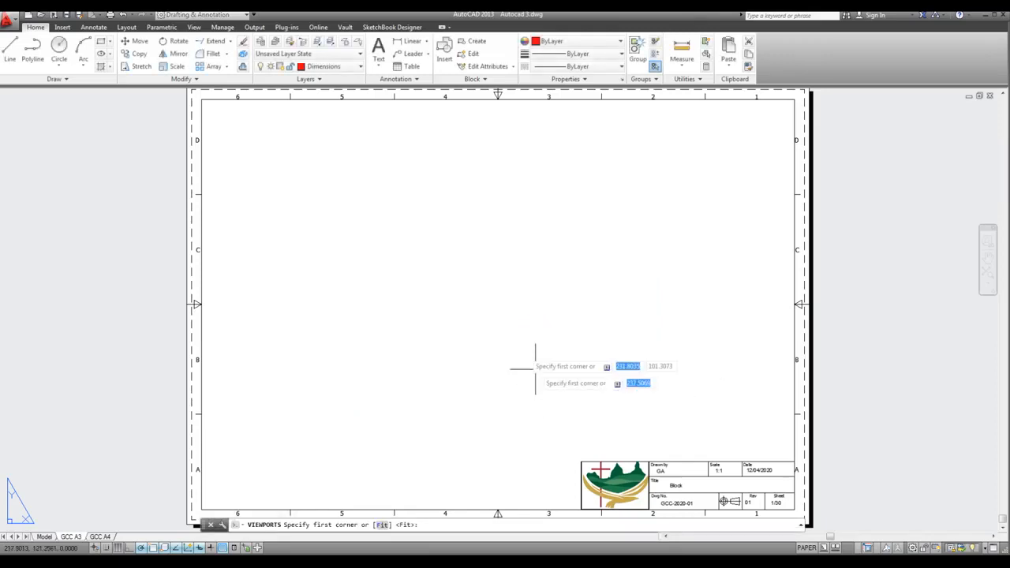
{"action": "left_click", "coordinate": [201, 98]}
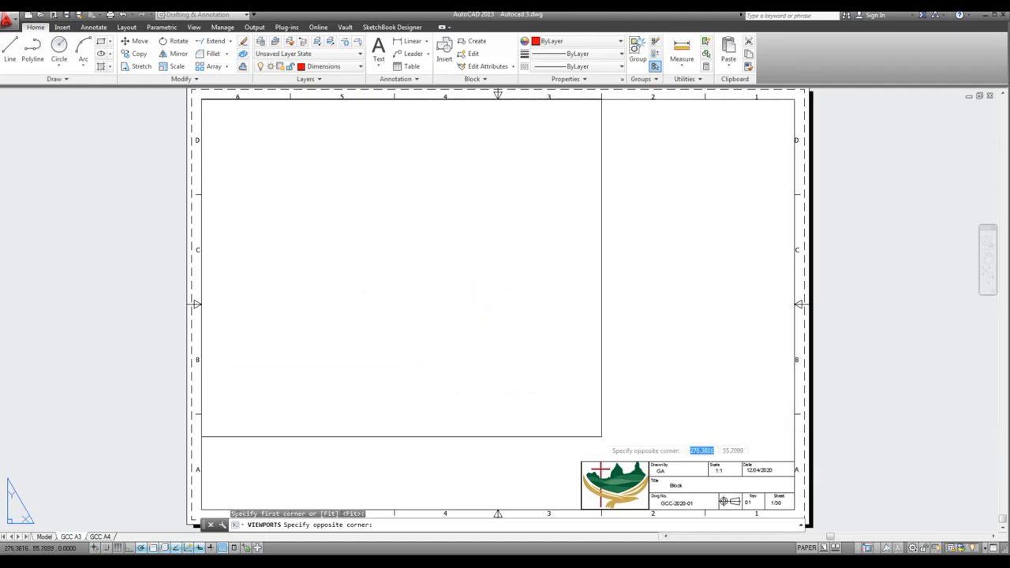
{"action": "left_click", "coordinate": [794, 463]}
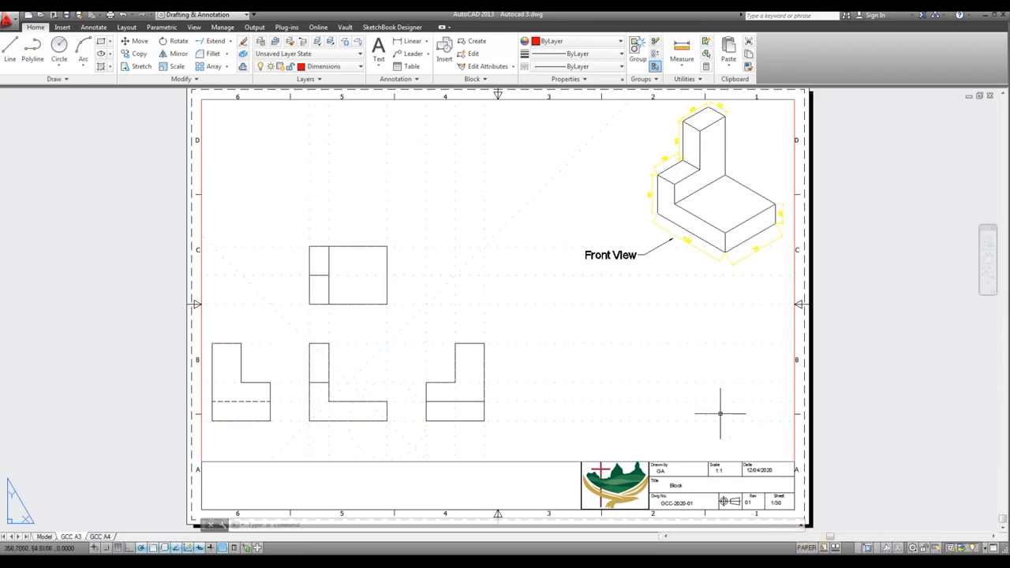
Activate the viewport's model space and zoom in until the four orthographic views fill the viewport, leaving the isometric view outside
{"action": "left_click", "coordinate": [804, 546]}
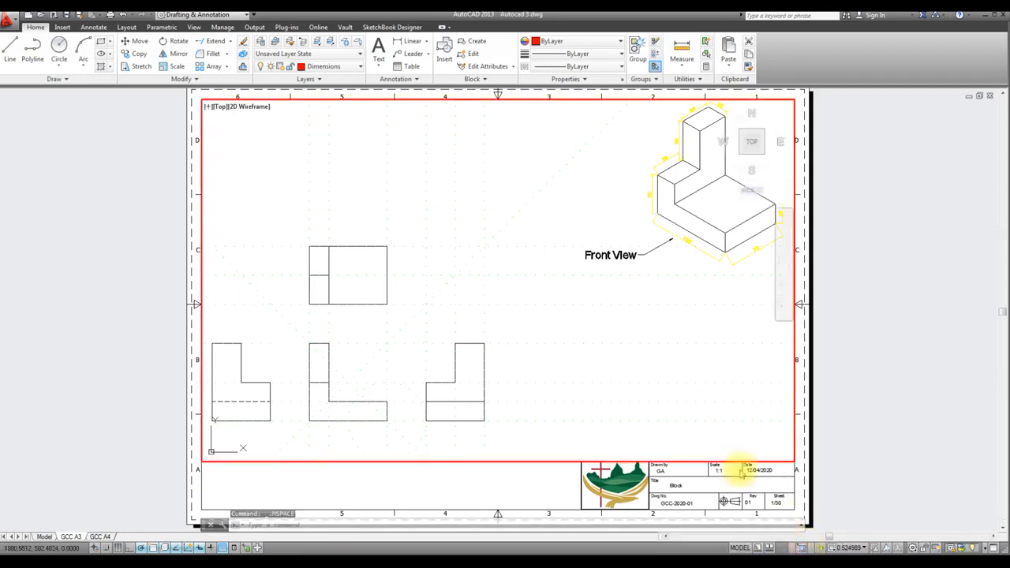
{"action": "scroll", "coordinate": [523, 282], "scroll_direction": "down", "scroll_amount": 5}
{"action": "scroll", "coordinate": [478, 286], "scroll_direction": "up", "scroll_amount": 2}
{"action": "scroll", "coordinate": [485, 286], "scroll_direction": "down", "scroll_amount": 2}
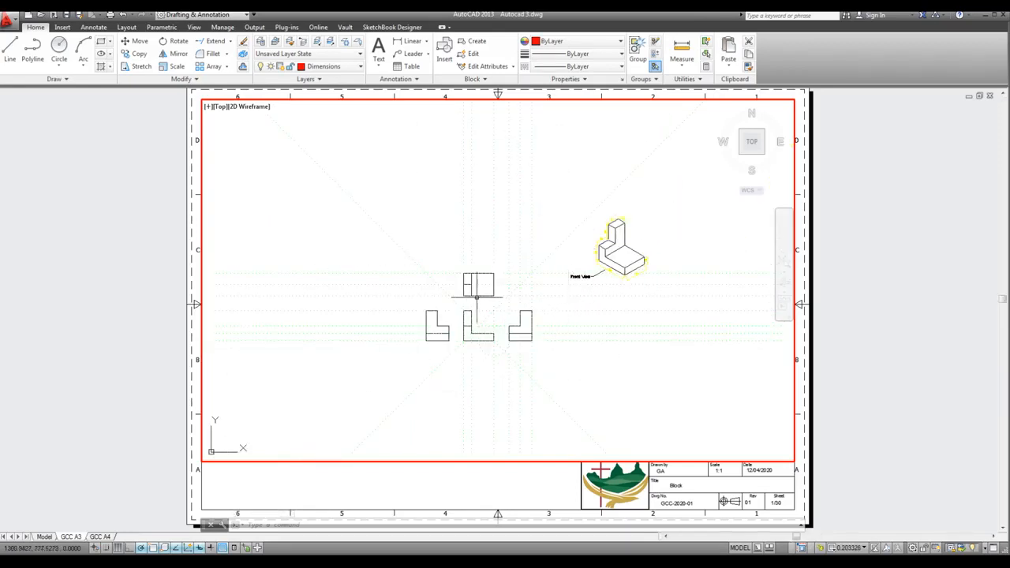
{"action": "scroll", "coordinate": [473, 288], "scroll_direction": "up", "scroll_amount": 4}
{"action": "scroll", "coordinate": [475, 293], "scroll_direction": "down", "scroll_amount": 2}
{"action": "scroll", "coordinate": [475, 296], "scroll_direction": "down", "scroll_amount": 2}
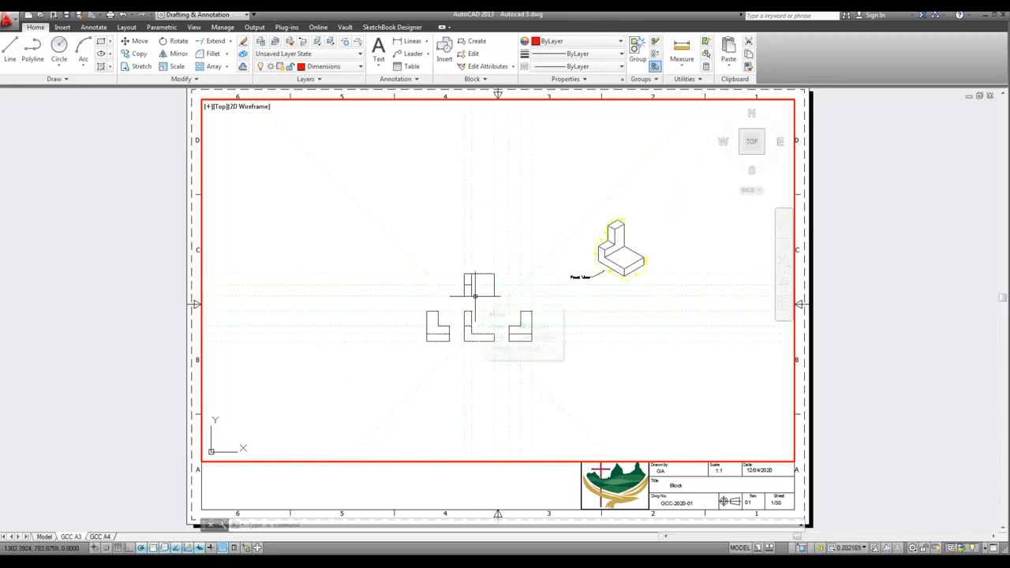
{"action": "scroll", "coordinate": [475, 296], "scroll_direction": "up", "scroll_amount": 3}
{"action": "scroll", "coordinate": [475, 296], "scroll_direction": "up", "scroll_amount": 1}
{"action": "scroll", "coordinate": [481, 292], "scroll_direction": "down", "scroll_amount": 1}
{"action": "scroll", "coordinate": [484, 290], "scroll_direction": "down", "scroll_amount": 1}
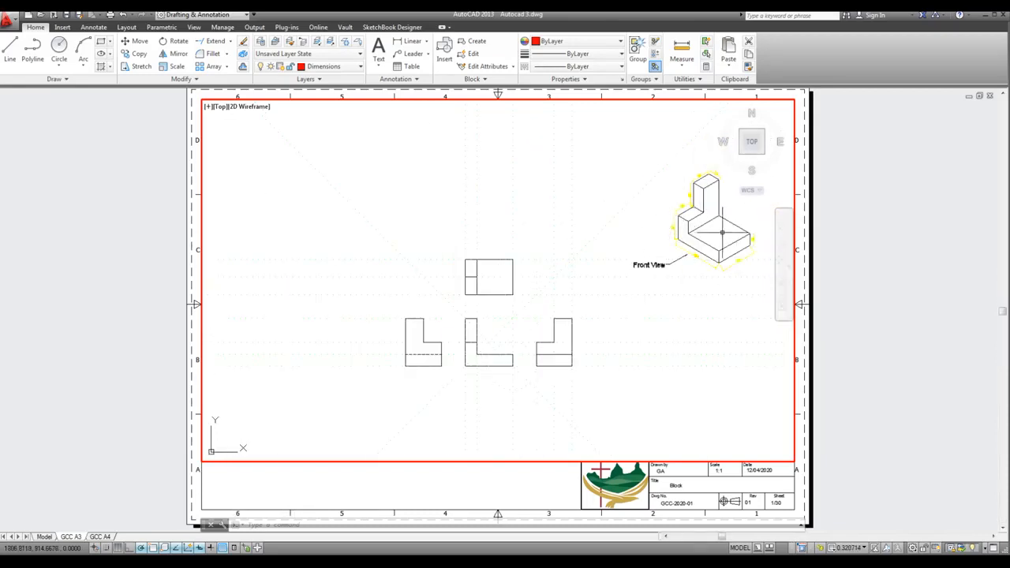
{"action": "scroll", "coordinate": [429, 338], "scroll_direction": "up", "scroll_amount": 2}
{"action": "scroll", "coordinate": [543, 309], "scroll_direction": "up", "scroll_amount": 2}
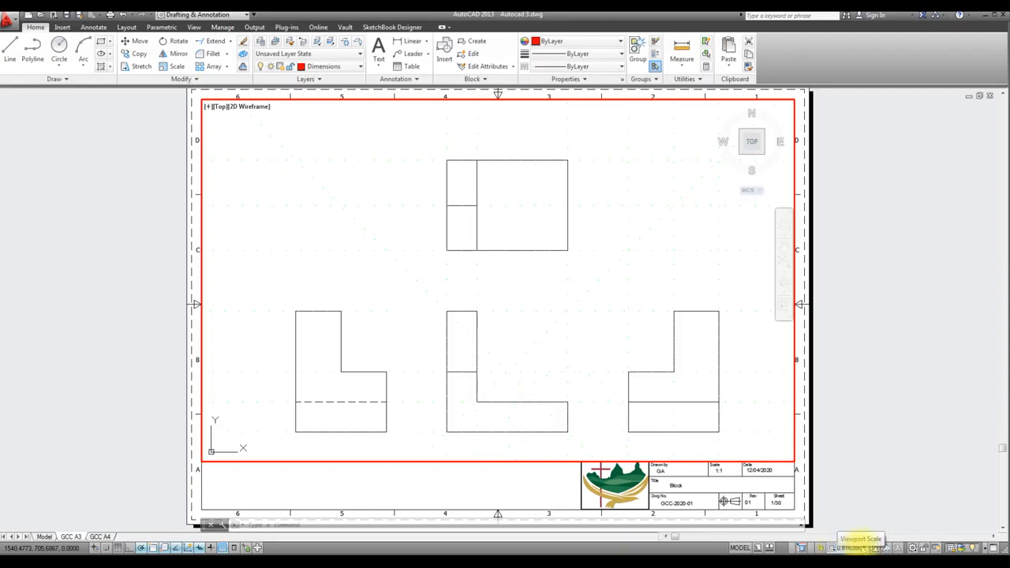
Set the viewport scale to 1:1 and pan the four orthographic views to fit completely inside the viewport
{"action": "left_click", "coordinate": [865, 547]}
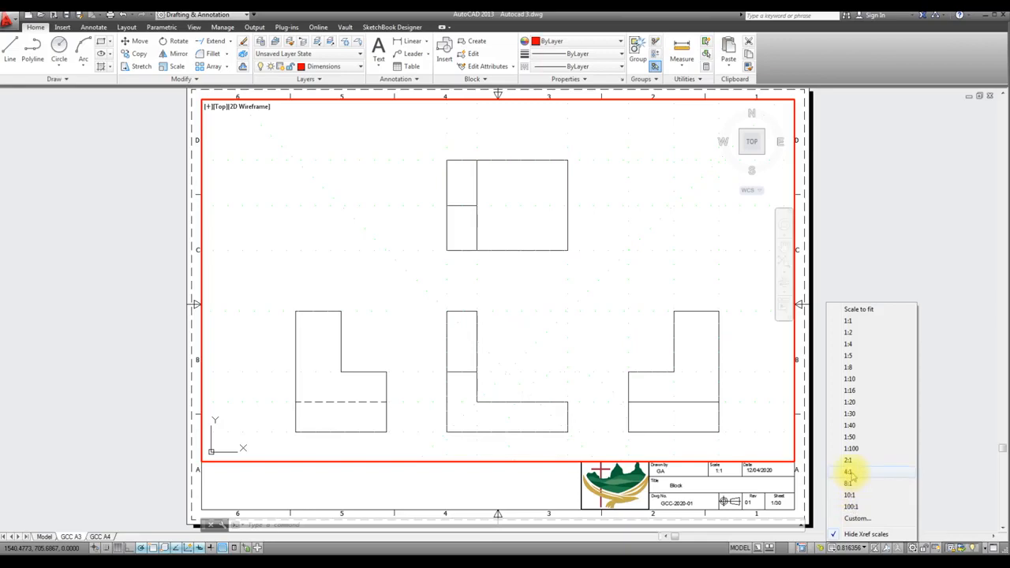
{"action": "left_click", "coordinate": [847, 322]}
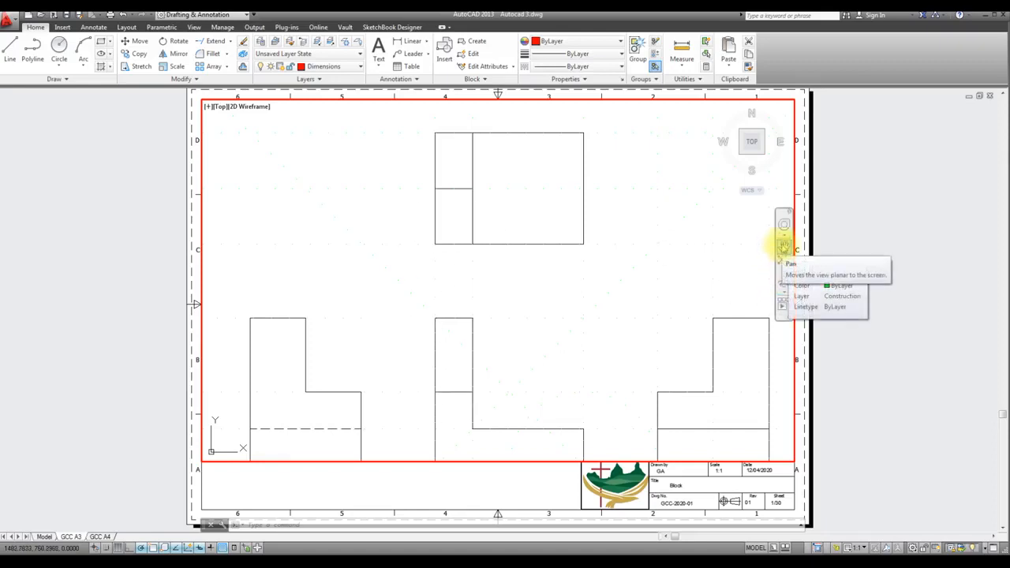
{"action": "left_click", "coordinate": [783, 246]}
{"action": "left_click_drag", "start_coordinate": [625, 322], "coordinate": [615, 303]}
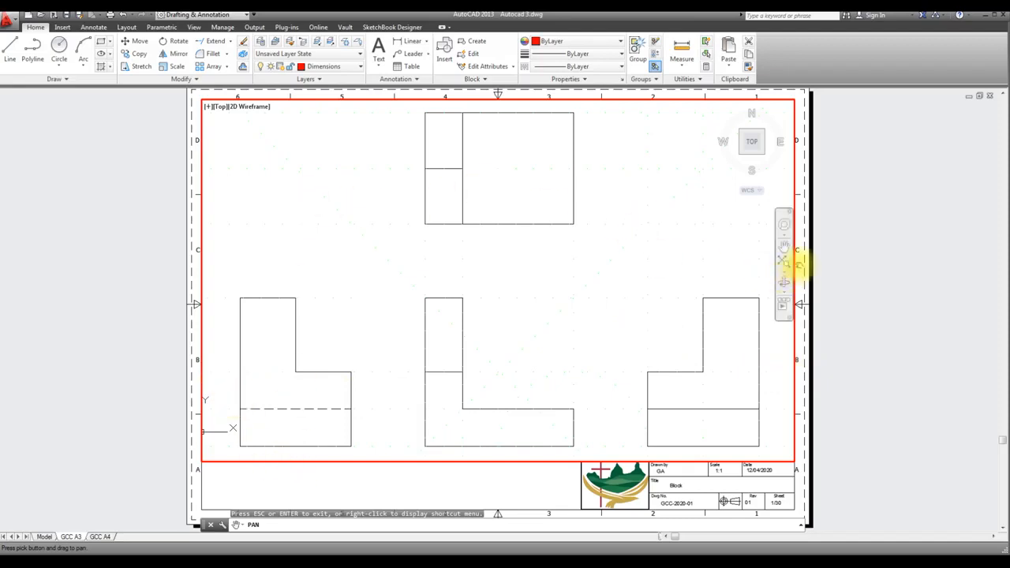
{"action": "left_click_drag", "start_coordinate": [670, 244], "coordinate": [669, 246]}
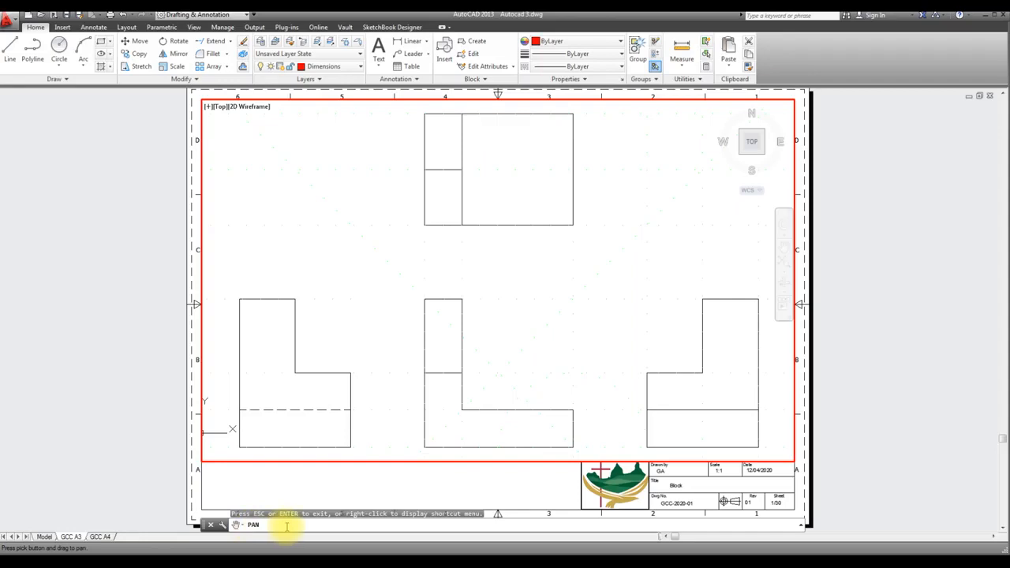
{"action": "key", "text": "Escape"}
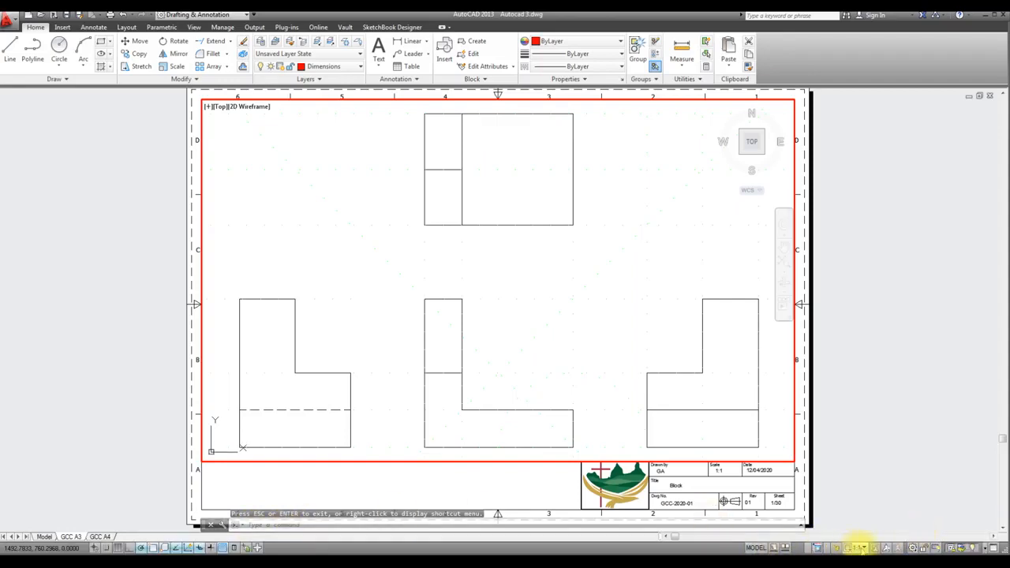
Return from the viewport to paper space and check the whole A3 sheet at different zoom levels
{"action": "left_click", "coordinate": [756, 548]}
{"action": "scroll", "coordinate": [571, 345], "scroll_direction": "down", "scroll_amount": 5}
{"action": "scroll", "coordinate": [572, 345], "scroll_direction": "up", "scroll_amount": 5}
{"action": "scroll", "coordinate": [572, 345], "scroll_direction": "down", "scroll_amount": 2}
{"action": "scroll", "coordinate": [572, 345], "scroll_direction": "up", "scroll_amount": 4}
{"action": "scroll", "coordinate": [572, 345], "scroll_direction": "down", "scroll_amount": 4}
{"action": "scroll", "coordinate": [571, 344], "scroll_direction": "up", "scroll_amount": 4}
{"action": "scroll", "coordinate": [571, 345], "scroll_direction": "down", "scroll_amount": 2}
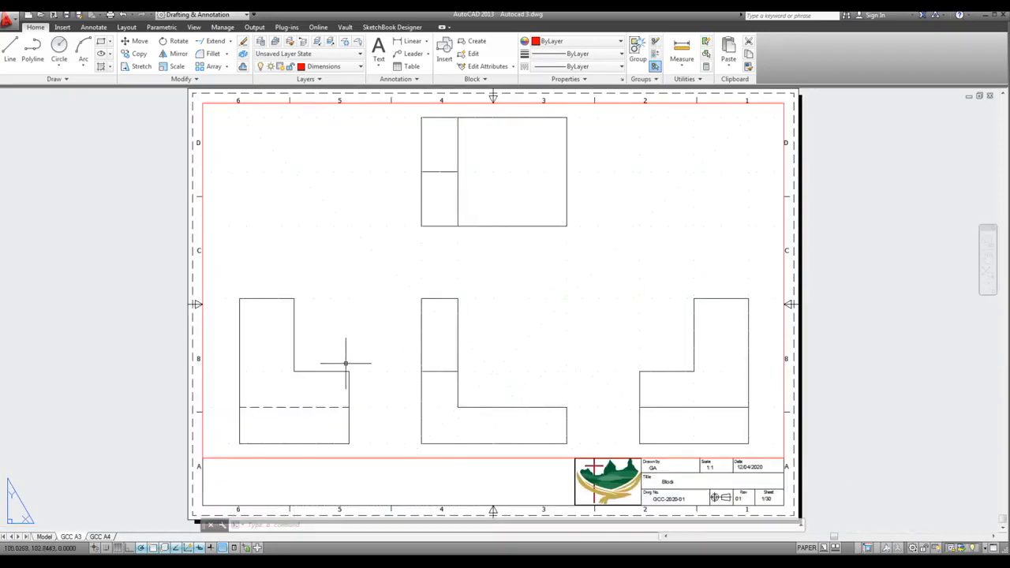
Move the viewport frame onto the Viewports layer and clear the selection
{"action": "left_click", "coordinate": [398, 458]}
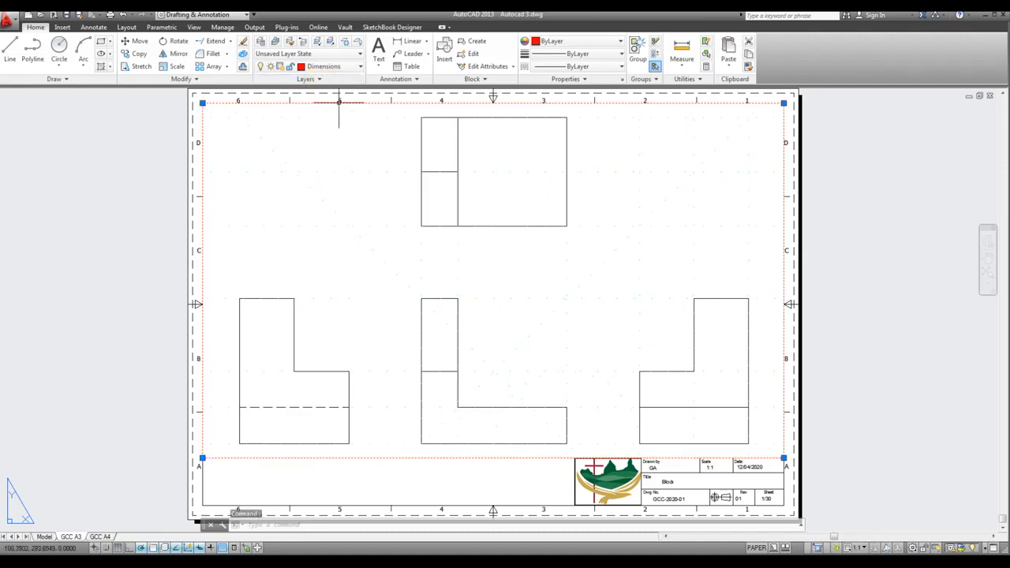
{"action": "left_click", "coordinate": [362, 67]}
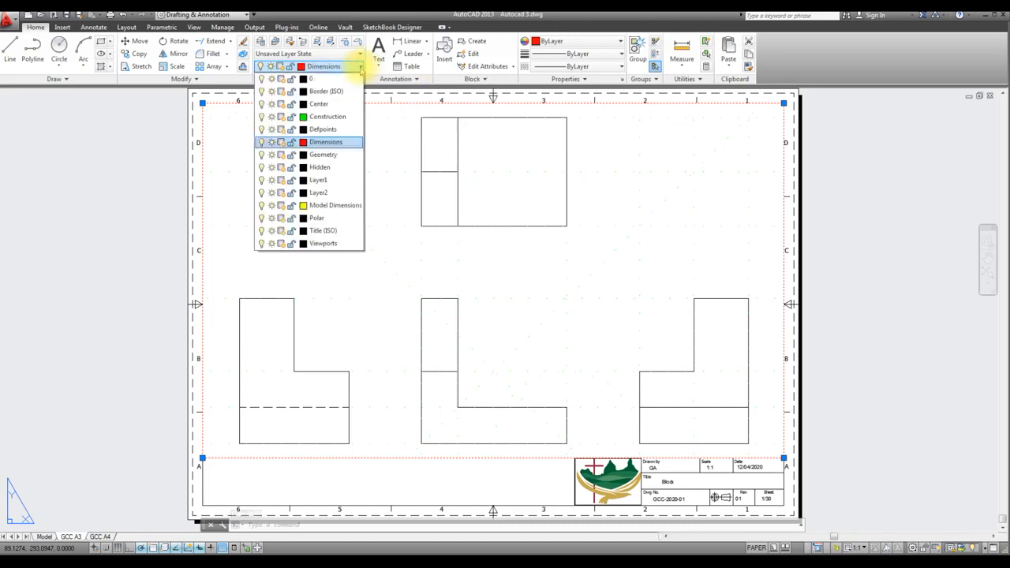
{"action": "left_click", "coordinate": [323, 244]}
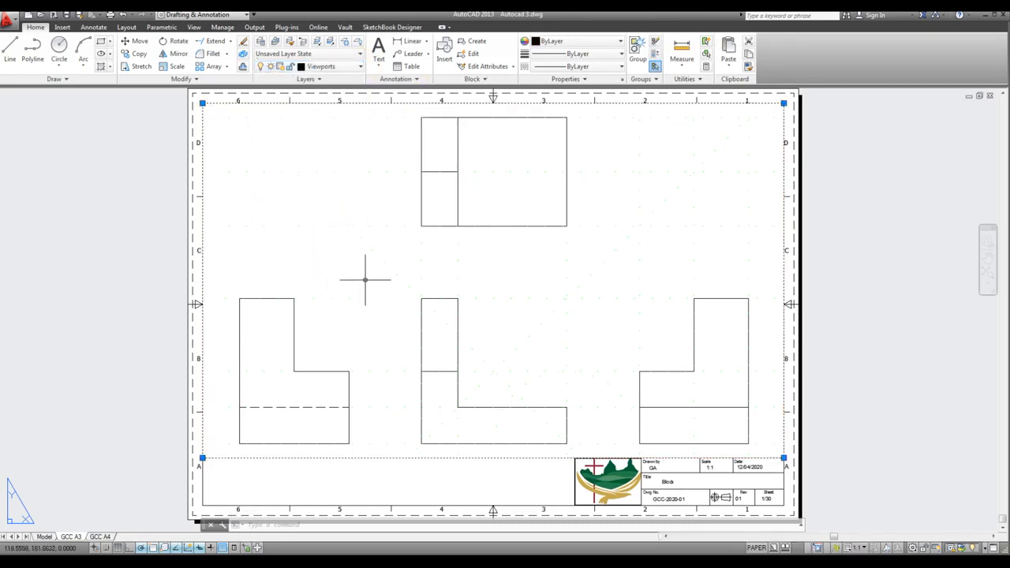
{"action": "key", "text": "Escape"}
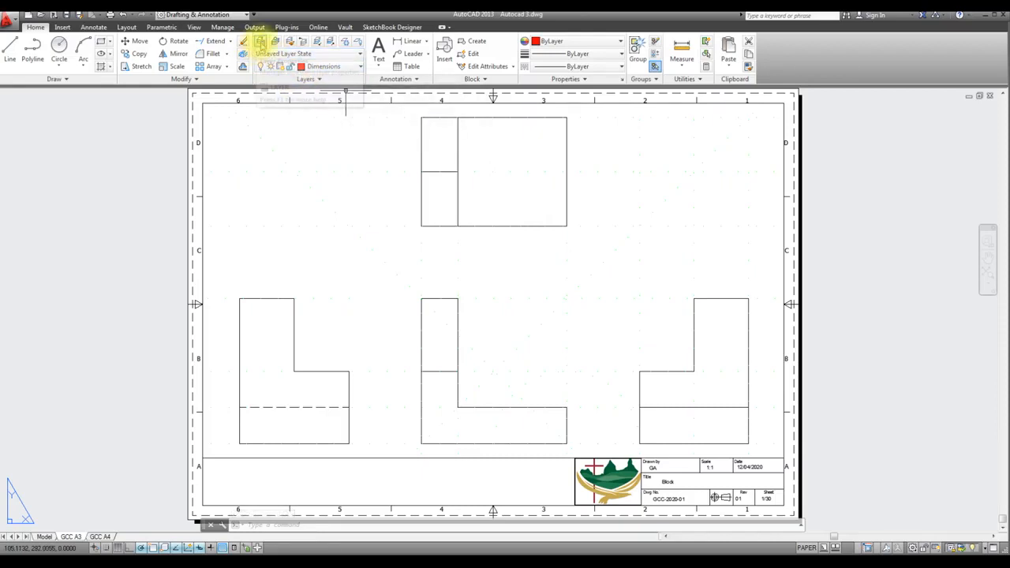
Make the Geometry and Hidden layers current in turn in the layer manager and set the current layer back to Dimensions
{"action": "left_click", "coordinate": [260, 42]}
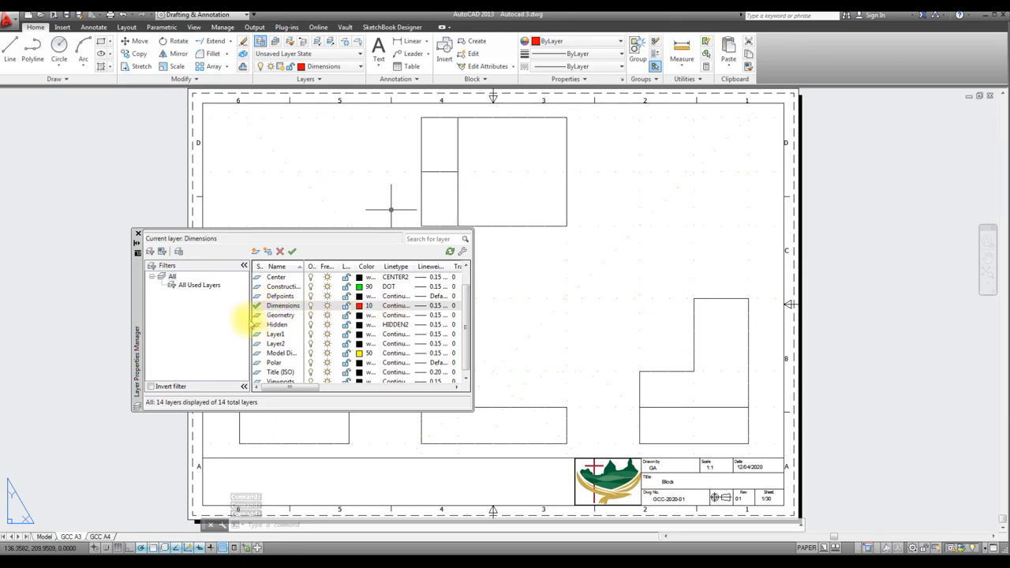
{"action": "left_click", "coordinate": [256, 316]}
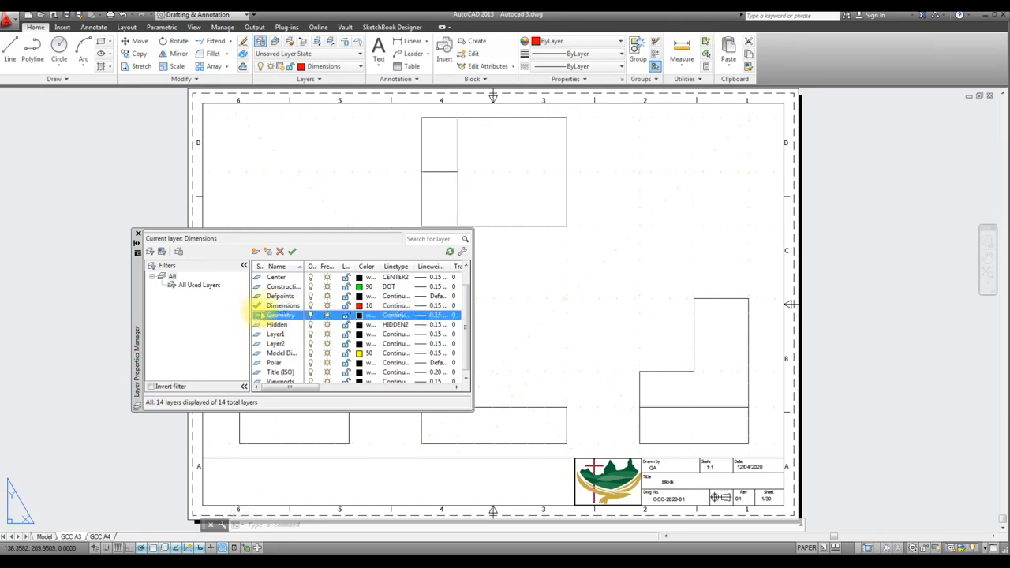
{"action": "left_click", "coordinate": [292, 252]}
{"action": "left_click", "coordinate": [282, 325]}
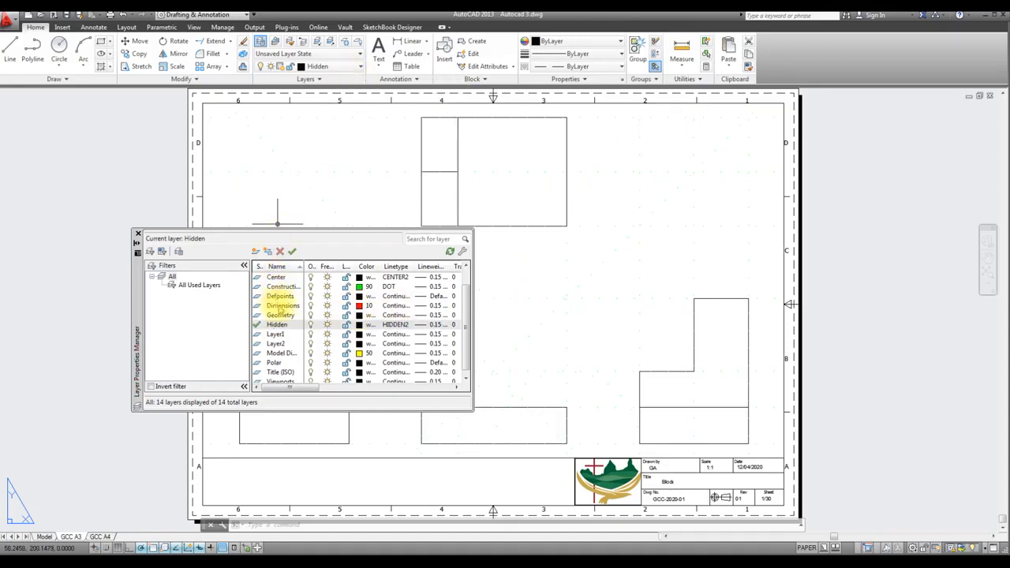
{"action": "double_click", "coordinate": [281, 306]}
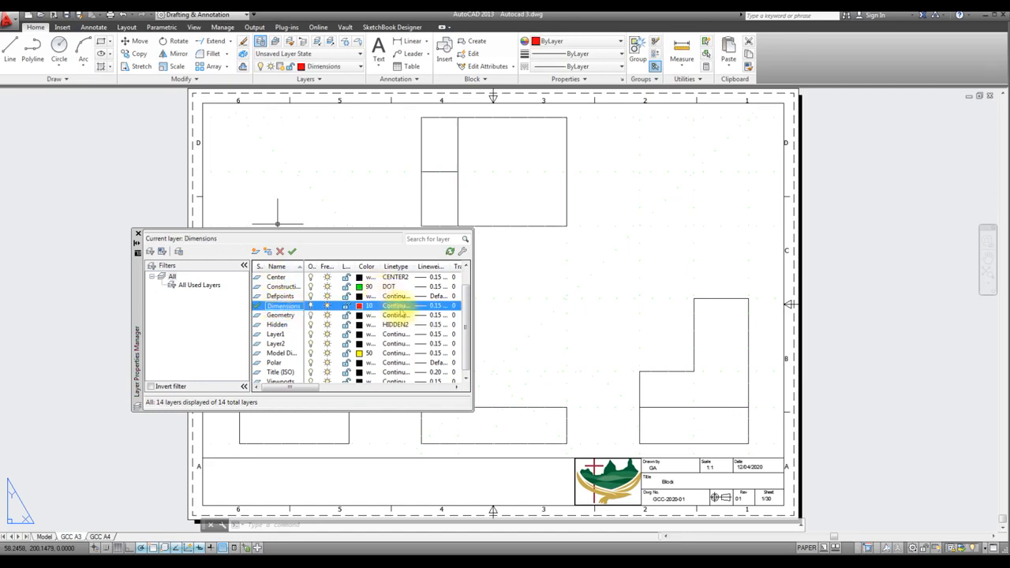
{"action": "left_click", "coordinate": [137, 236]}
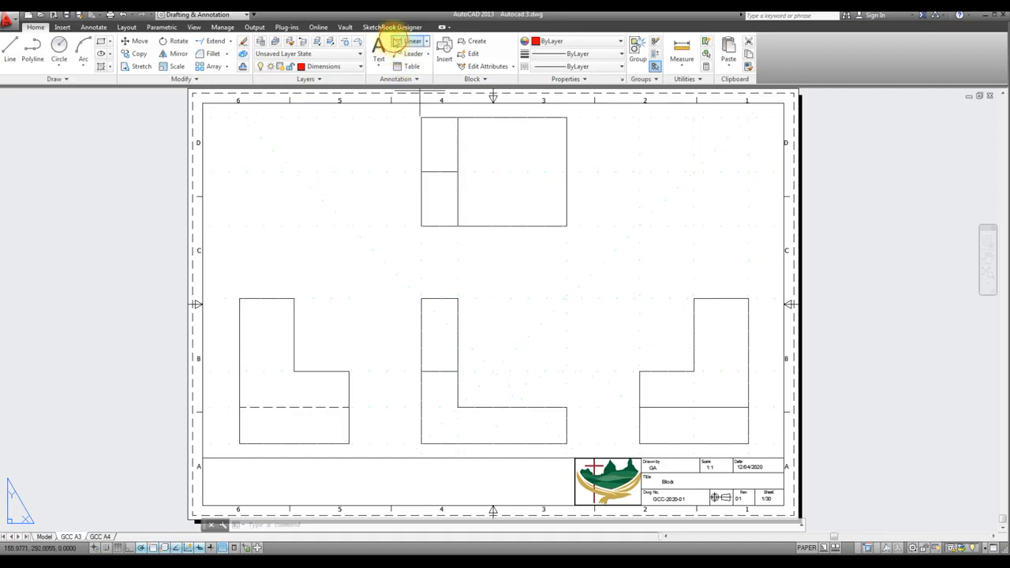
Add a horizontal linear dimension across the full lower edge of the top view, placed just below it
{"action": "left_click", "coordinate": [397, 41]}
{"action": "left_click", "coordinate": [428, 44]}
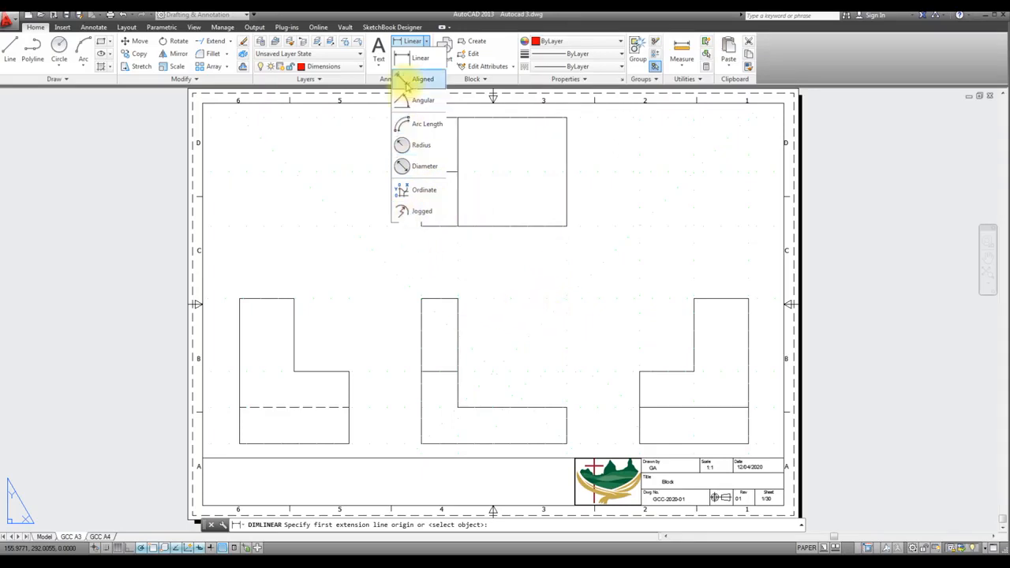
{"action": "left_click", "coordinate": [411, 60]}
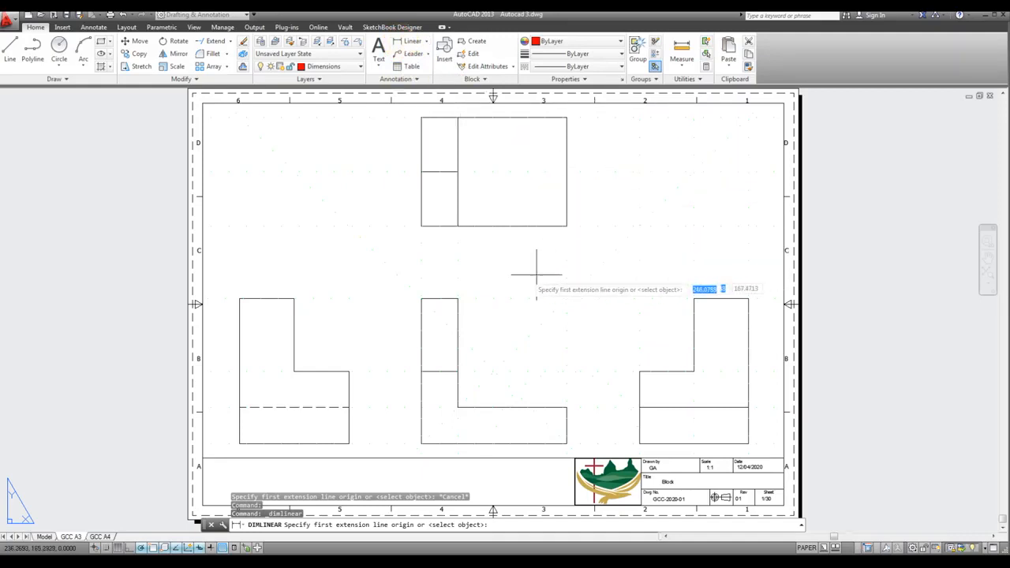
{"action": "left_click", "coordinate": [421, 226]}
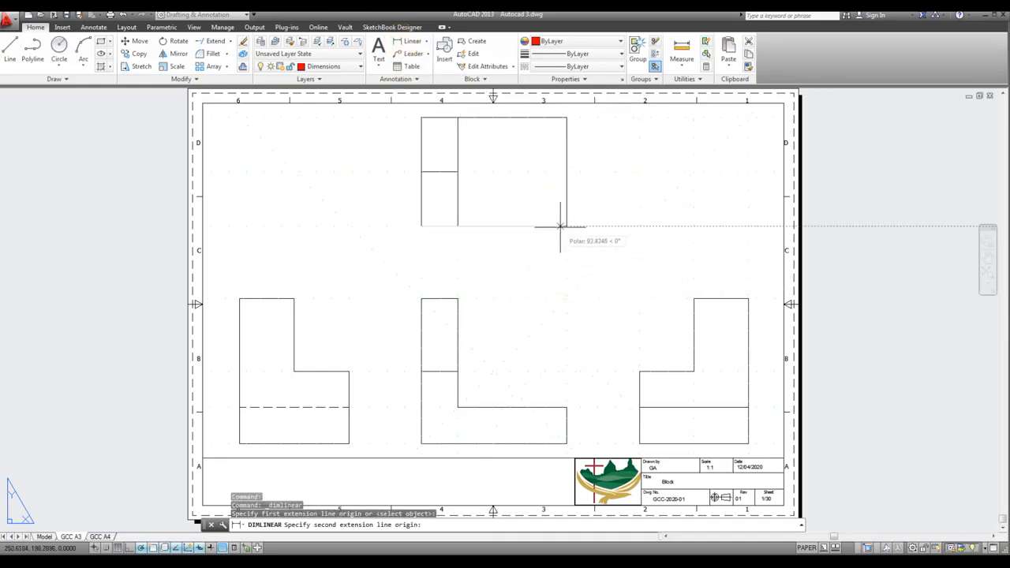
{"action": "left_click", "coordinate": [566, 226]}
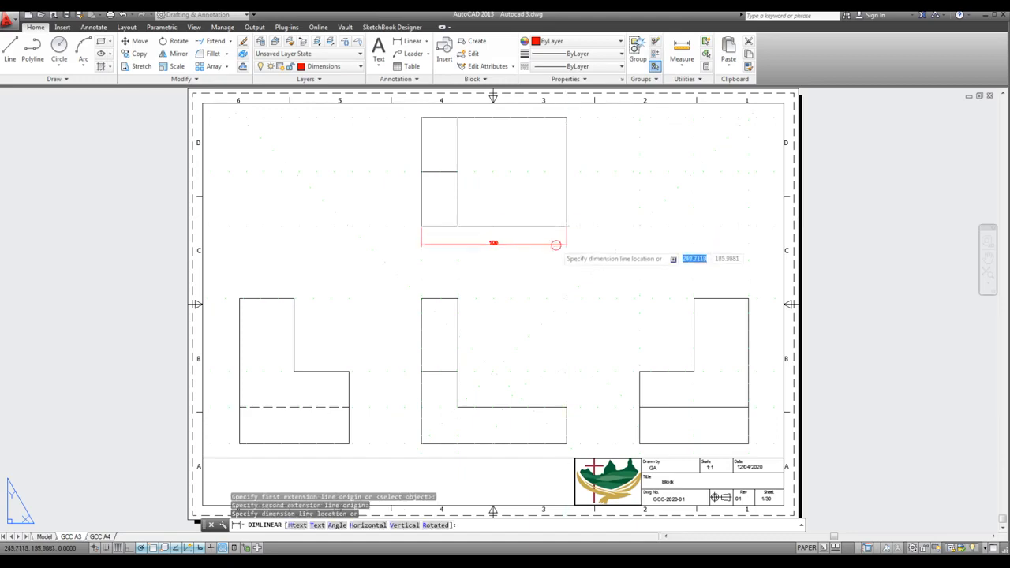
{"action": "scroll", "coordinate": [507, 258], "scroll_direction": "up", "scroll_amount": 2}
{"action": "scroll", "coordinate": [503, 273], "scroll_direction": "down", "scroll_amount": 2}
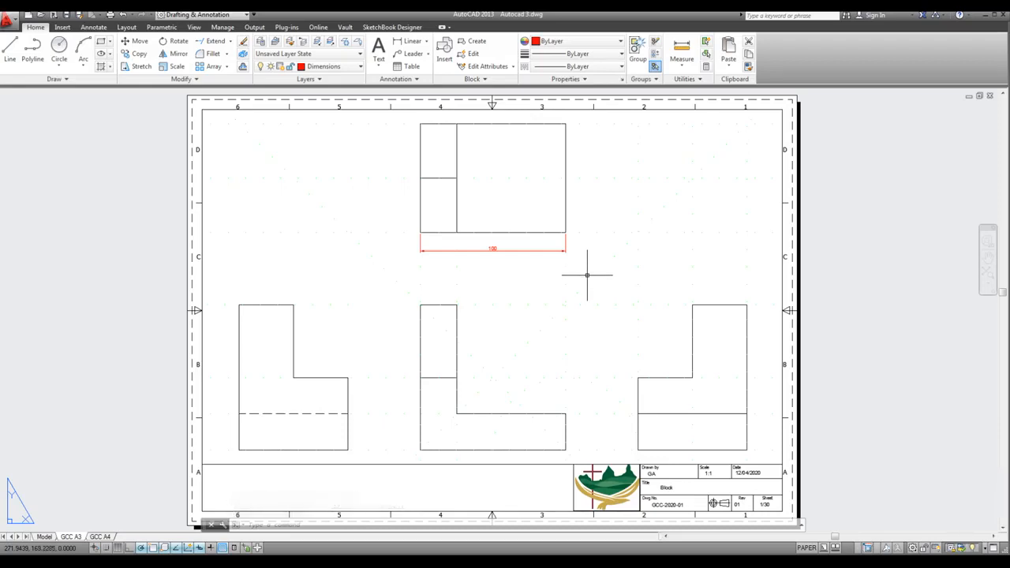
Turn off associative dimensioning for new dimensions in the user preferences and apply the change
{"action": "type", "text": "OPTIOn"}
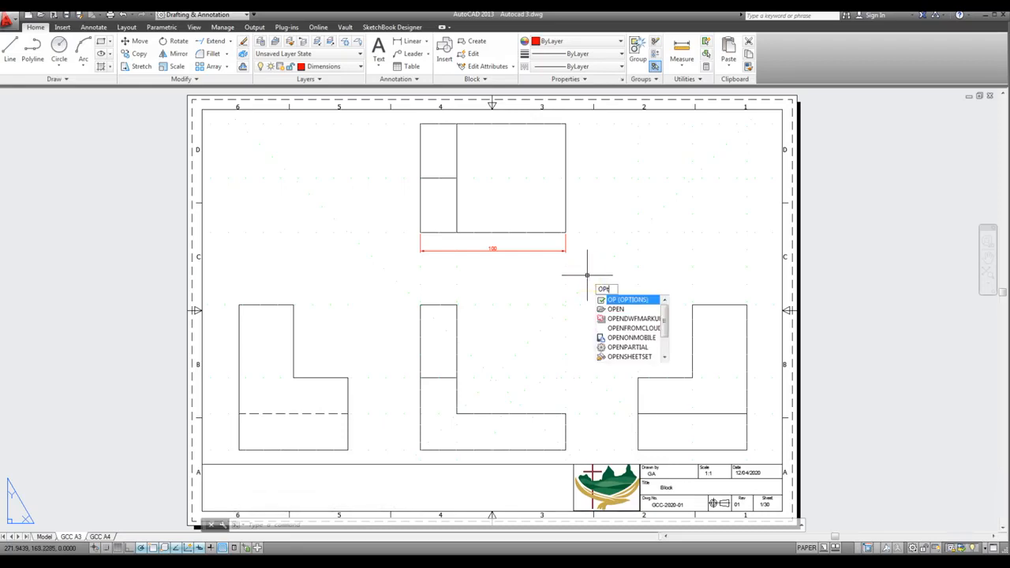
{"action": "key", "text": "Return"}
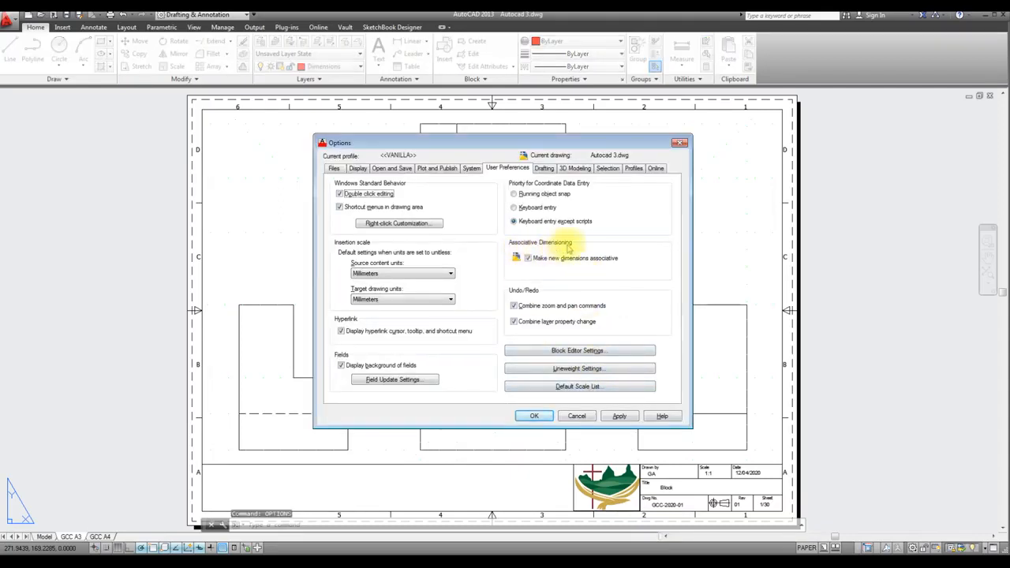
{"action": "left_click", "coordinate": [527, 259]}
{"action": "left_click", "coordinate": [619, 416]}
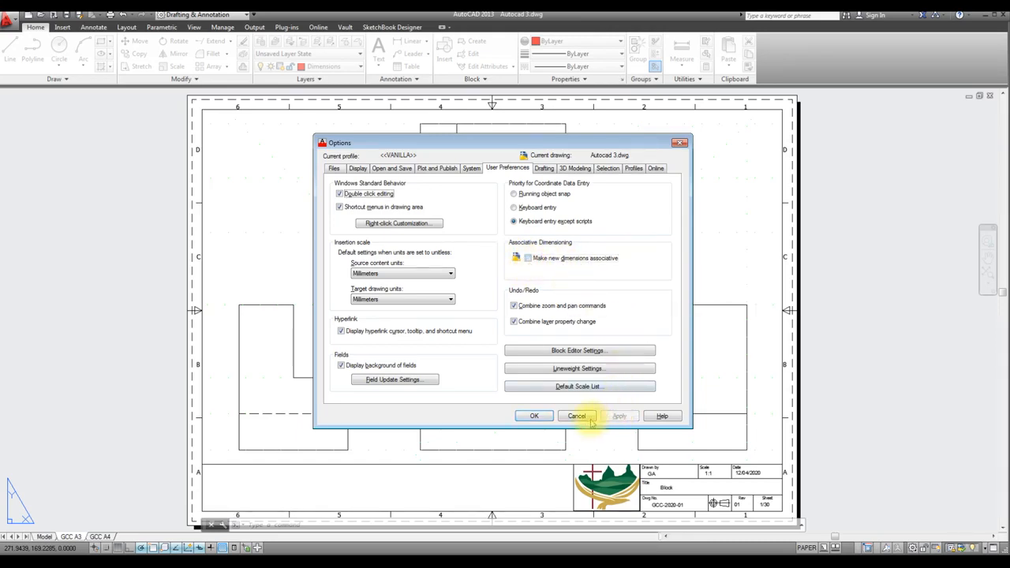
{"action": "left_click", "coordinate": [534, 416]}
Set the viewport scale to 1:2 and check the existing dimension against the rescaled top view in paper space
{"action": "double_click", "coordinate": [600, 286]}
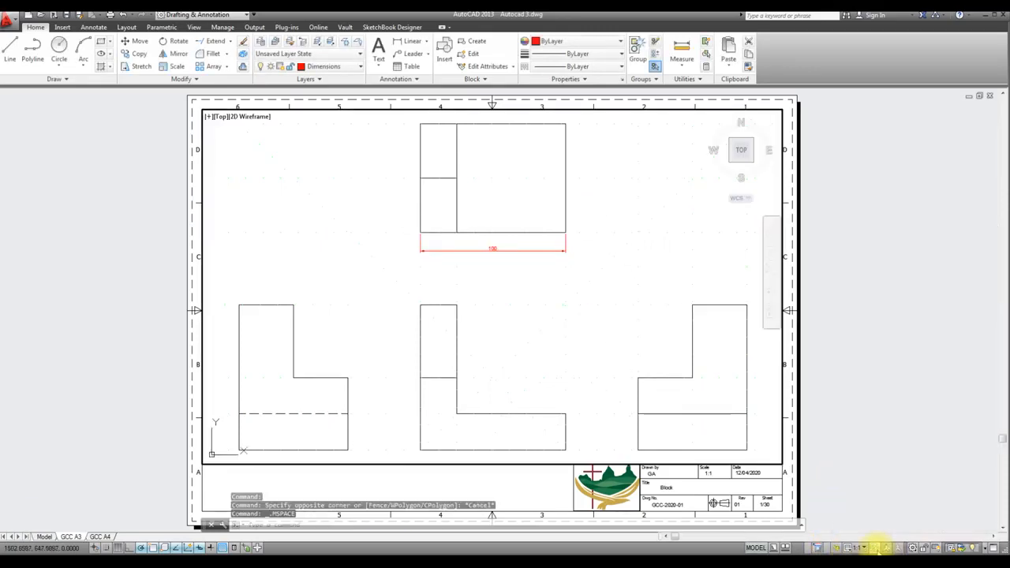
{"action": "left_click", "coordinate": [860, 547]}
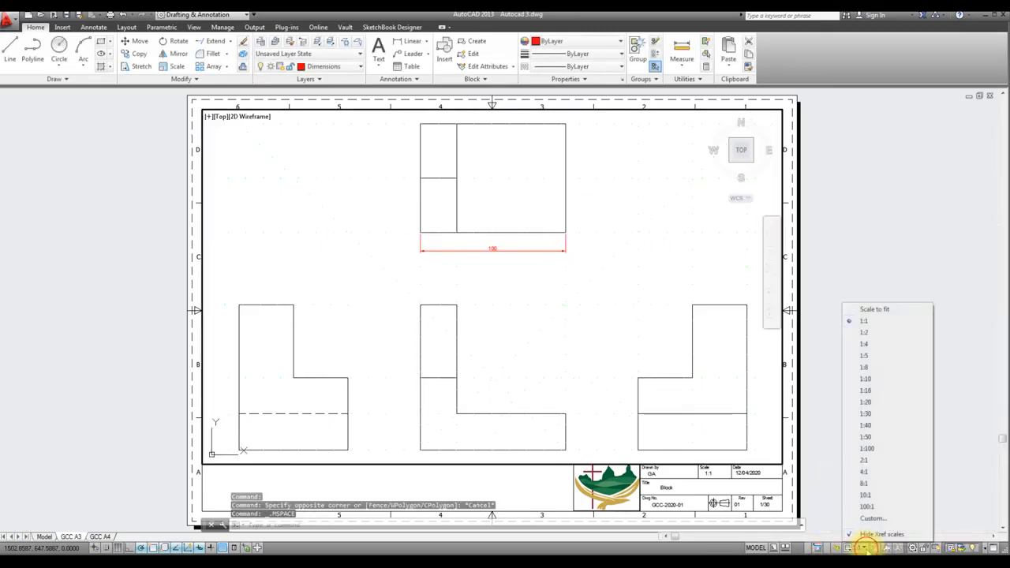
{"action": "left_click", "coordinate": [862, 332]}
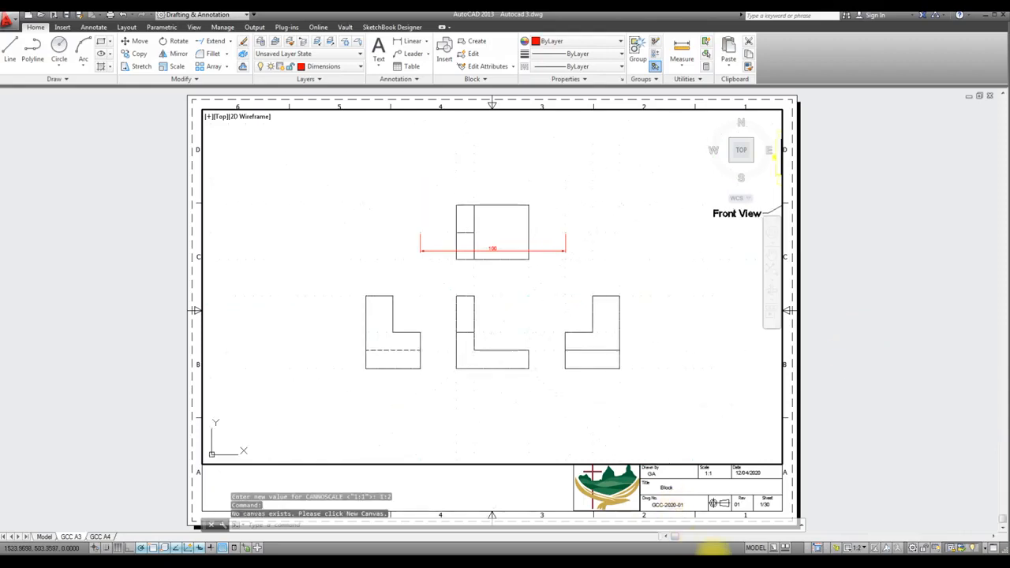
{"action": "left_click", "coordinate": [755, 547]}
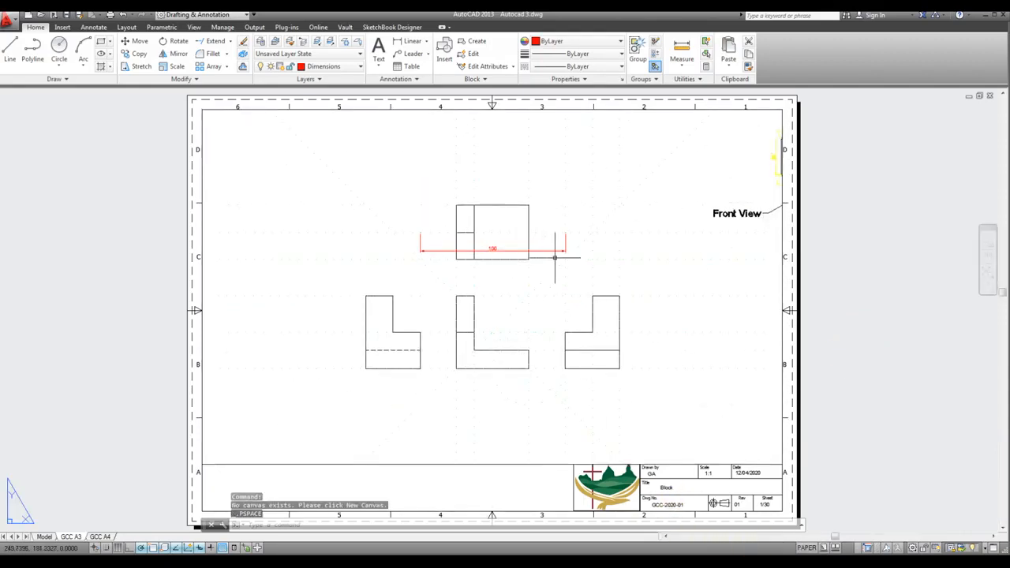
{"action": "scroll", "coordinate": [506, 258], "scroll_direction": "up", "scroll_amount": 4}
{"action": "left_click", "coordinate": [506, 237]}
{"action": "scroll", "coordinate": [504, 237], "scroll_direction": "down", "scroll_amount": 4}
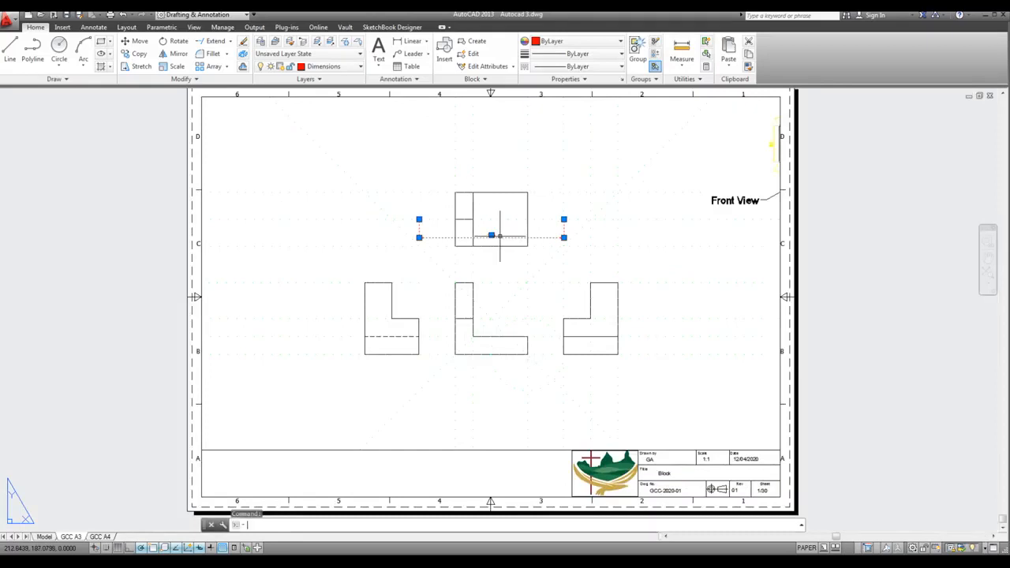
{"action": "key", "text": "Escape"}
Dimension the lower edge of the rescaled top view with a second horizontal linear dimension below it
{"action": "scroll", "coordinate": [503, 237], "scroll_direction": "up", "scroll_amount": 2}
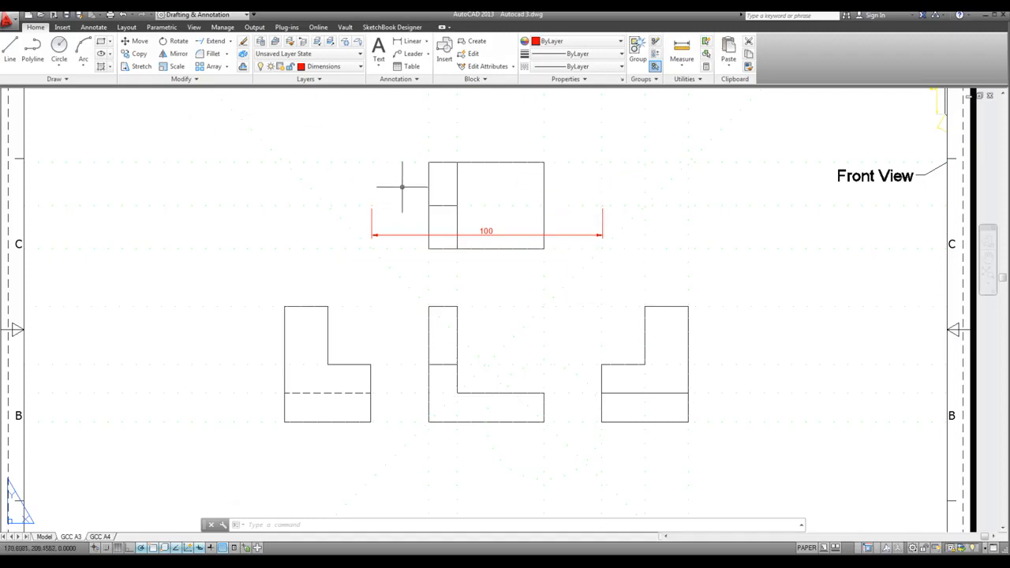
{"action": "left_click", "coordinate": [399, 40]}
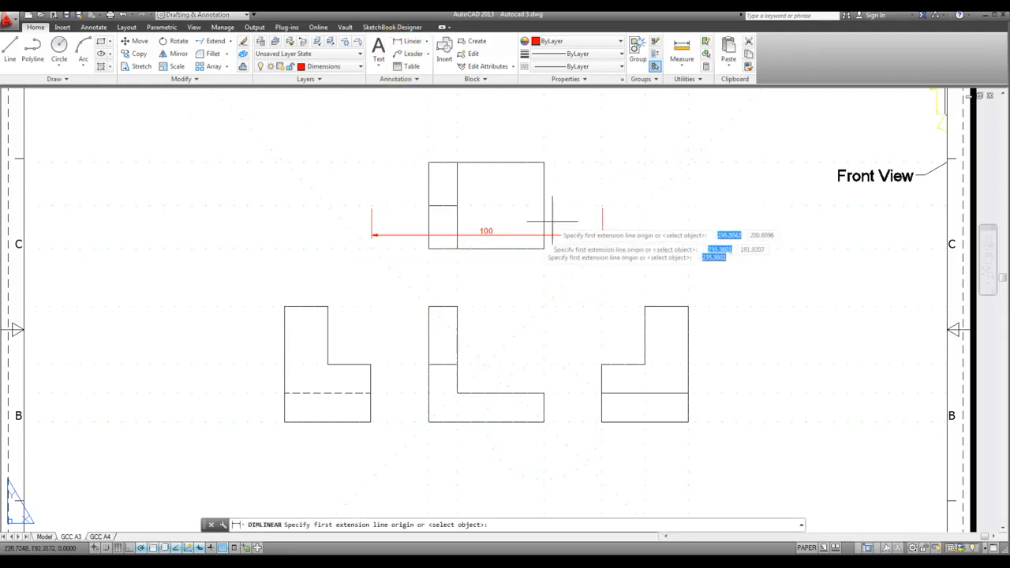
{"action": "left_click", "coordinate": [429, 249]}
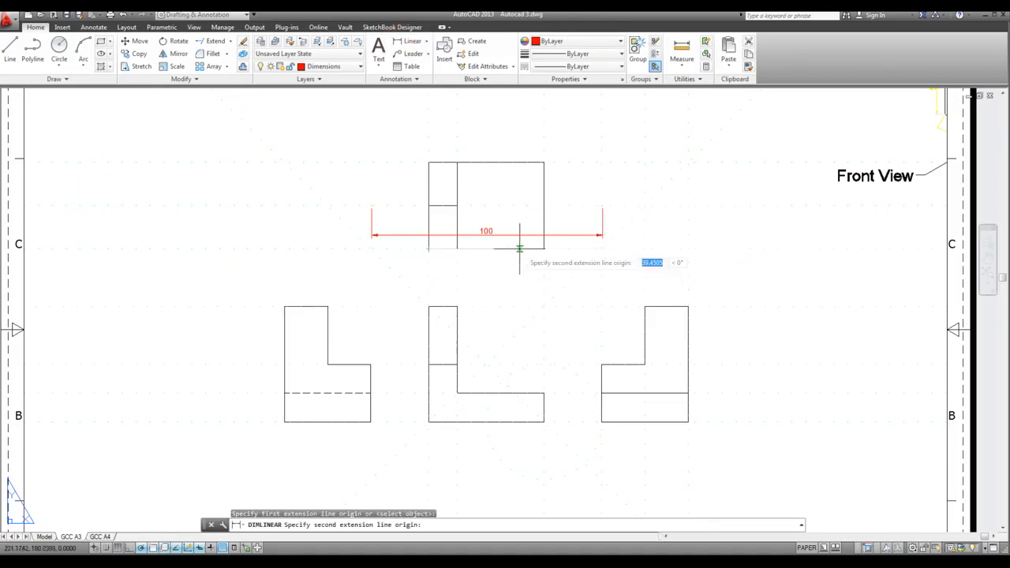
{"action": "left_click", "coordinate": [543, 248]}
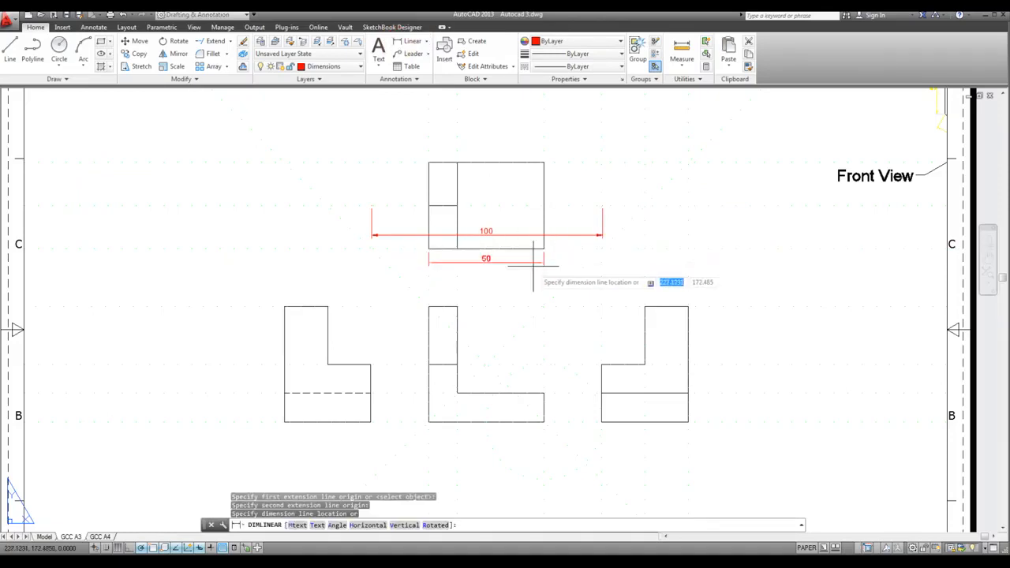
{"action": "left_click", "coordinate": [533, 266]}
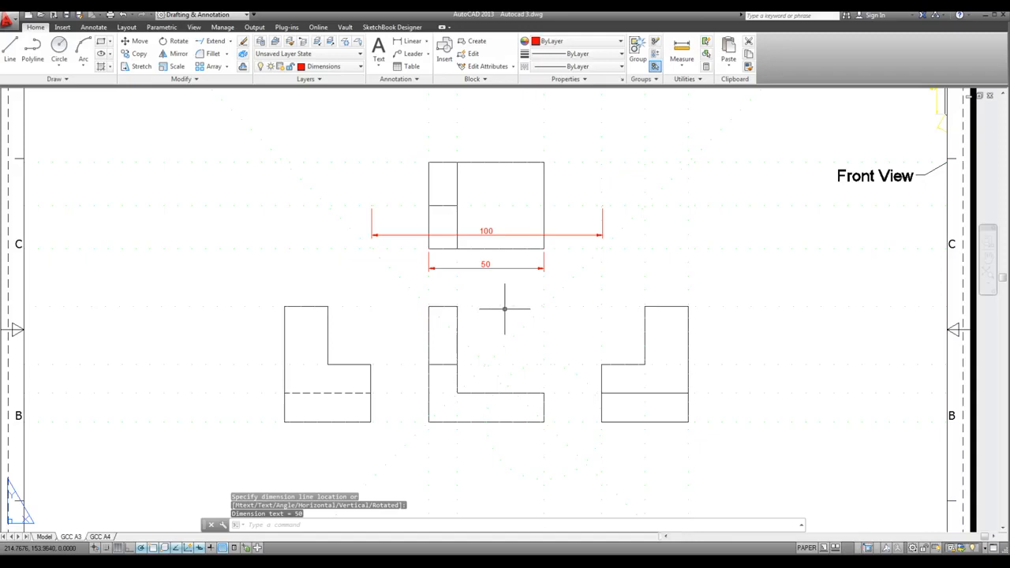
Compare the two dimensions at the top view and erase the 50 dimension beneath its lower edge
{"action": "scroll", "coordinate": [505, 309], "scroll_direction": "down", "scroll_amount": 2}
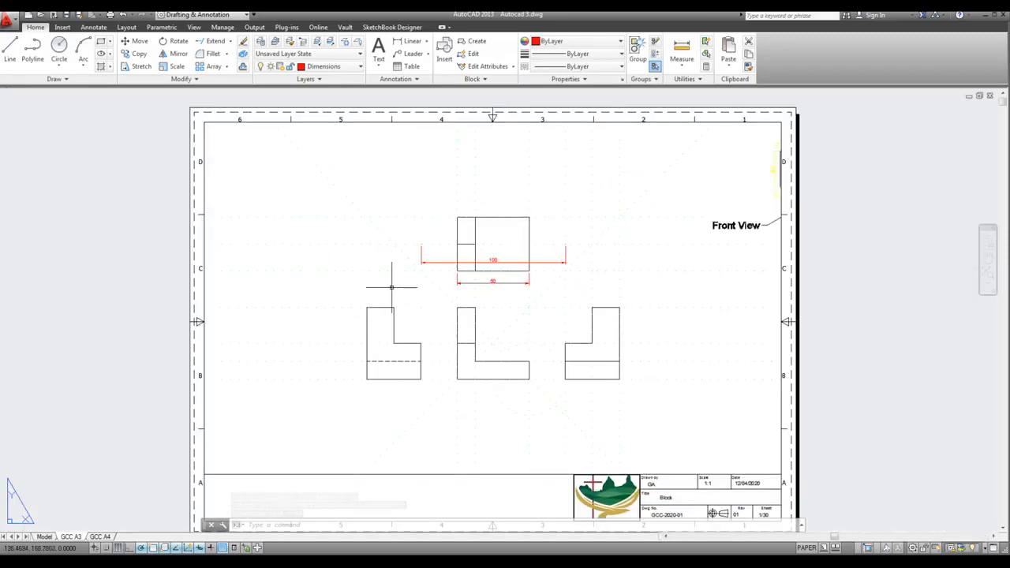
{"action": "scroll", "coordinate": [393, 286], "scroll_direction": "up", "scroll_amount": 2}
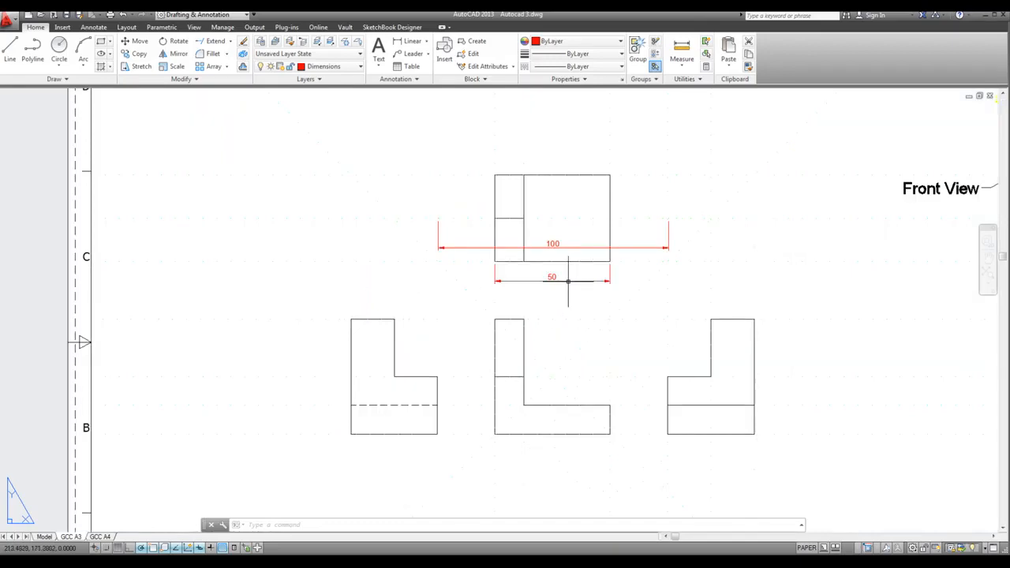
{"action": "scroll", "coordinate": [530, 313], "scroll_direction": "down", "scroll_amount": 2}
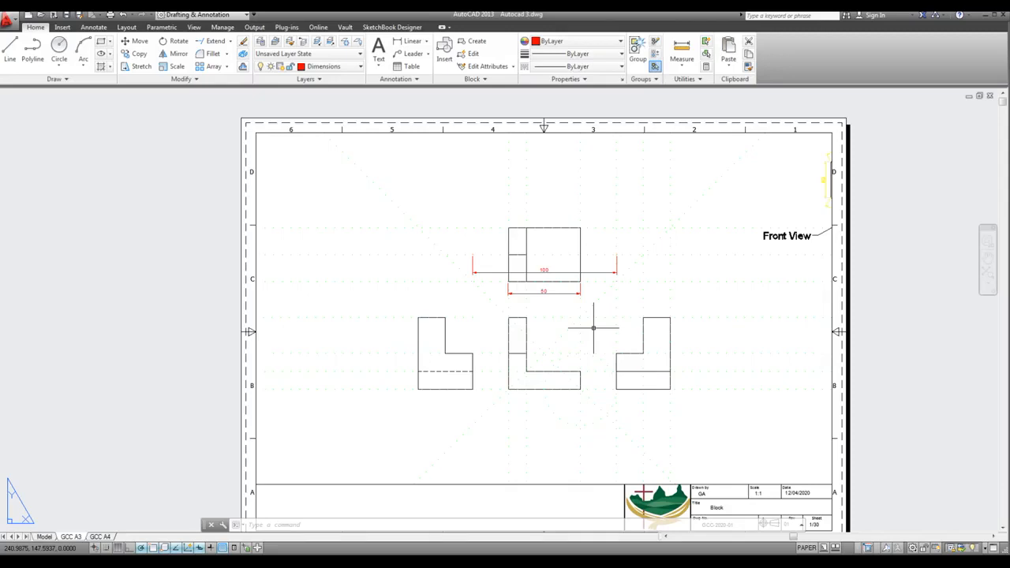
{"action": "scroll", "coordinate": [550, 301], "scroll_direction": "up", "scroll_amount": 2}
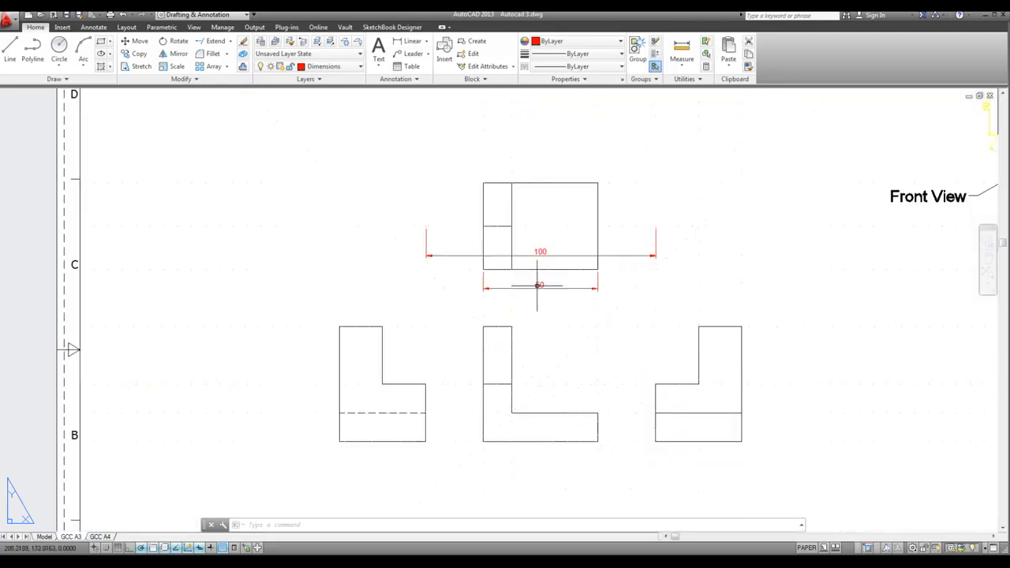
{"action": "left_click", "coordinate": [537, 285]}
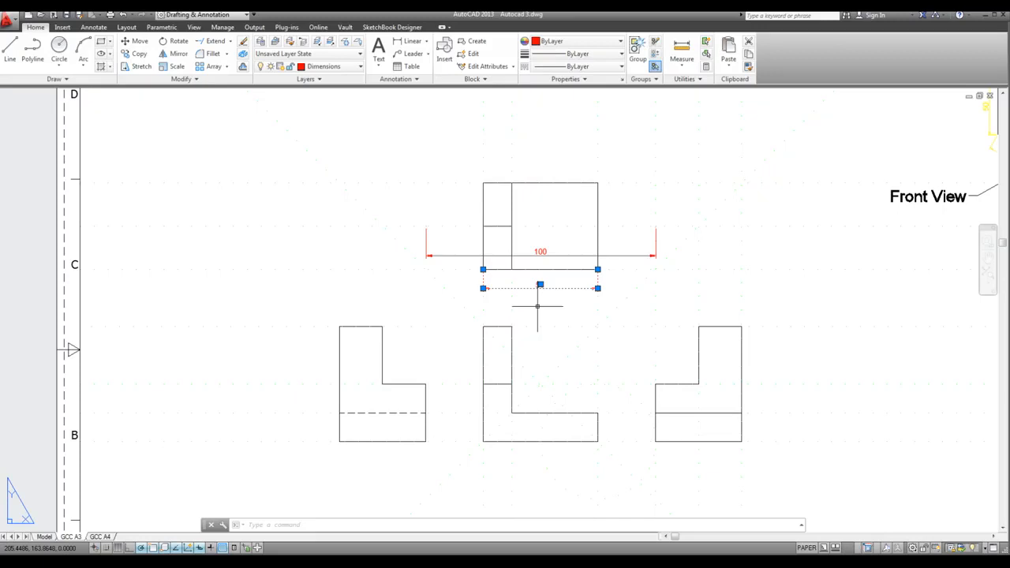
{"action": "key", "text": "Escape"}
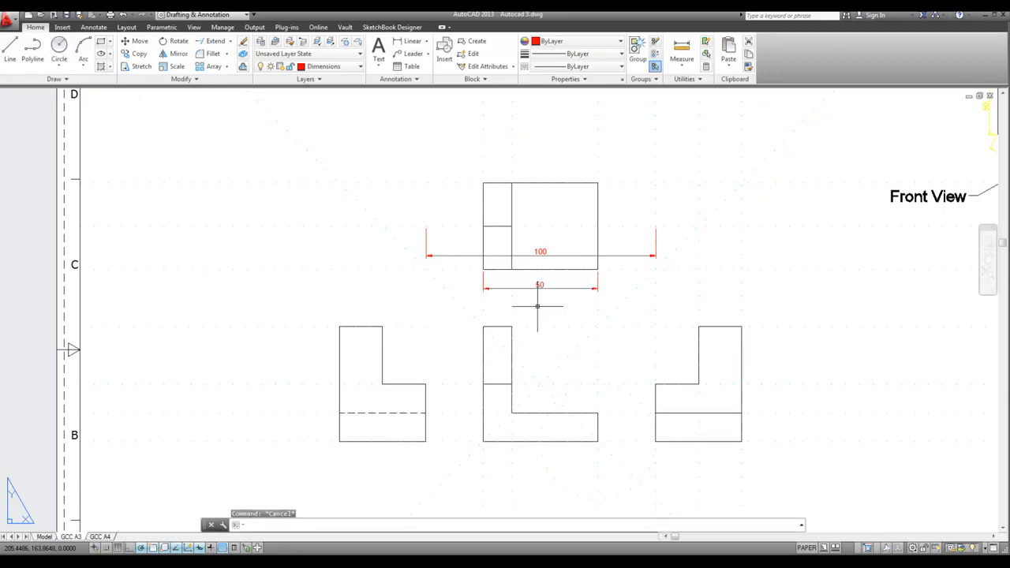
{"action": "left_click", "coordinate": [537, 284]}
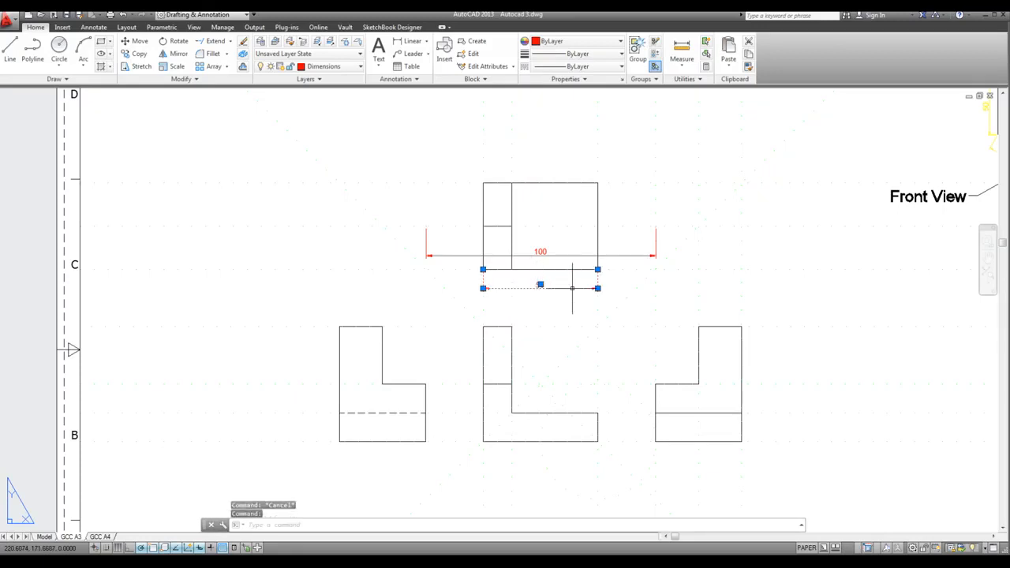
{"action": "key", "text": "Delete"}
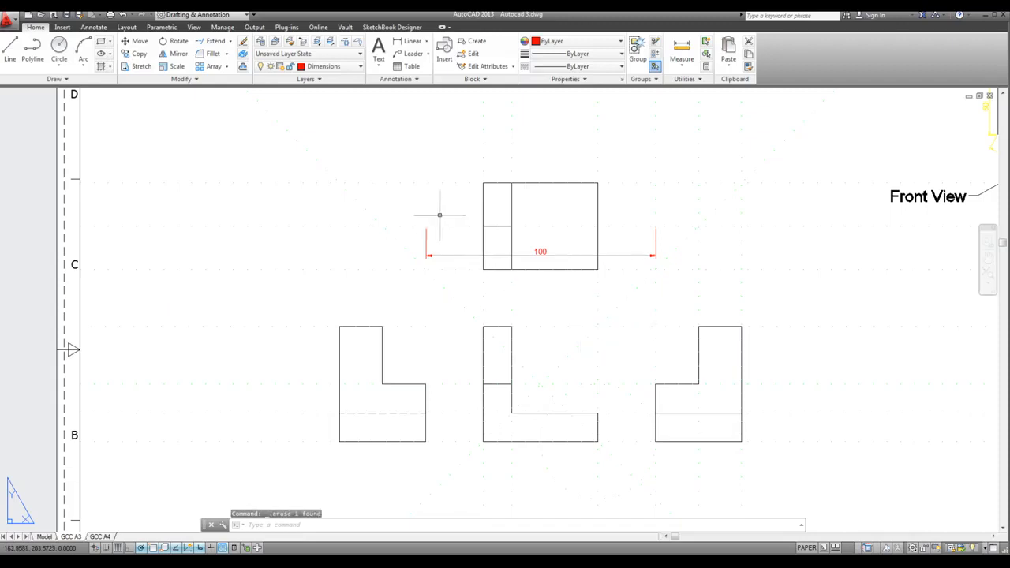
Turn on associative dimensioning for new dimensions in the user preferences and accept the options
{"action": "type", "text": "ion"}
{"action": "key", "text": "Return"}
{"action": "left_click", "coordinate": [528, 259]}
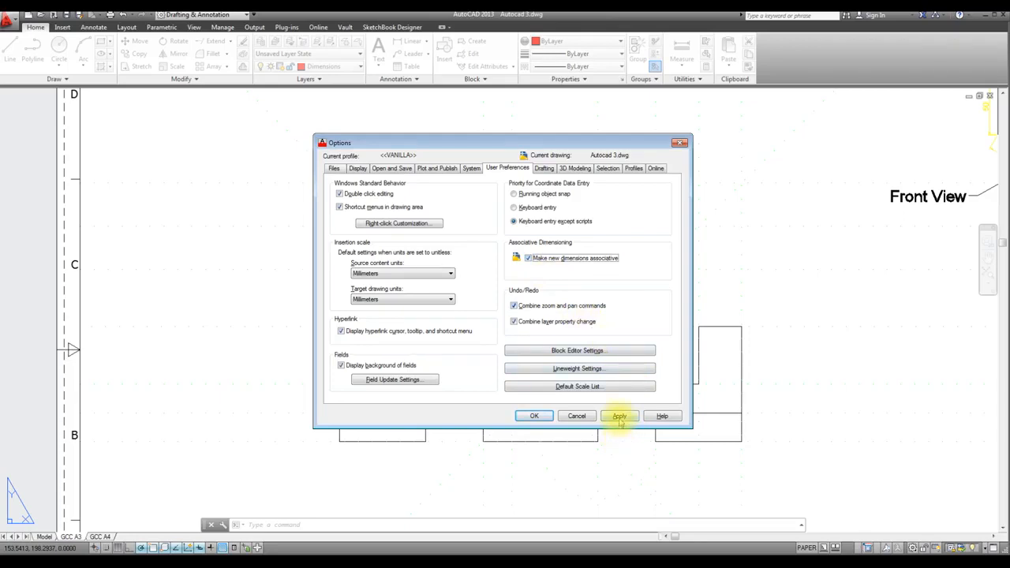
{"action": "left_click", "coordinate": [534, 416]}
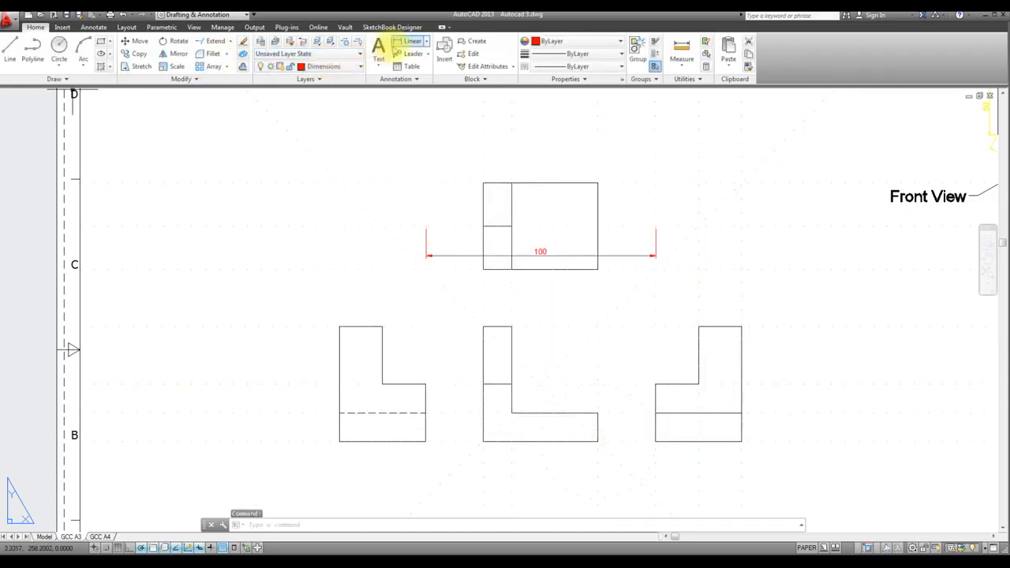
Dimension the lower edge of the 1:2 top view with a horizontal linear dimension just below it
{"action": "left_click", "coordinate": [410, 41]}
{"action": "left_click", "coordinate": [483, 269]}
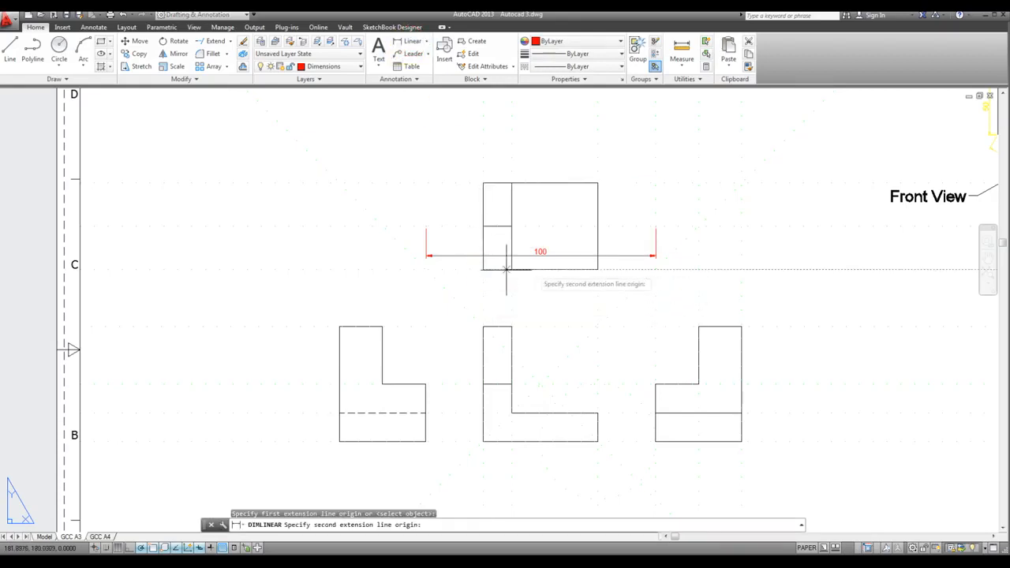
{"action": "left_click", "coordinate": [598, 270]}
{"action": "left_click", "coordinate": [586, 294]}
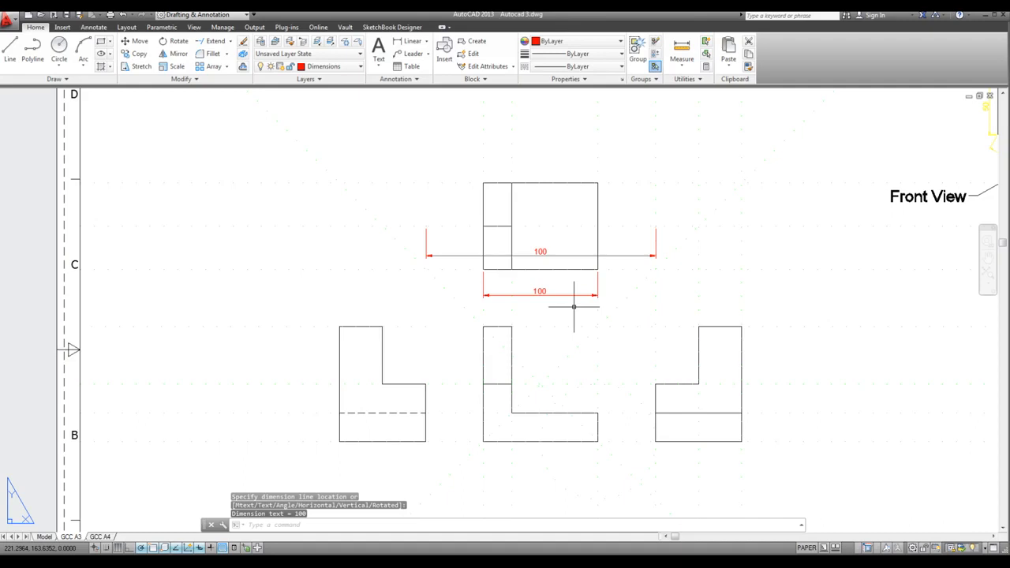
{"action": "scroll", "coordinate": [553, 296], "scroll_direction": "up", "scroll_amount": 2}
{"action": "scroll", "coordinate": [541, 304], "scroll_direction": "down", "scroll_amount": 4}
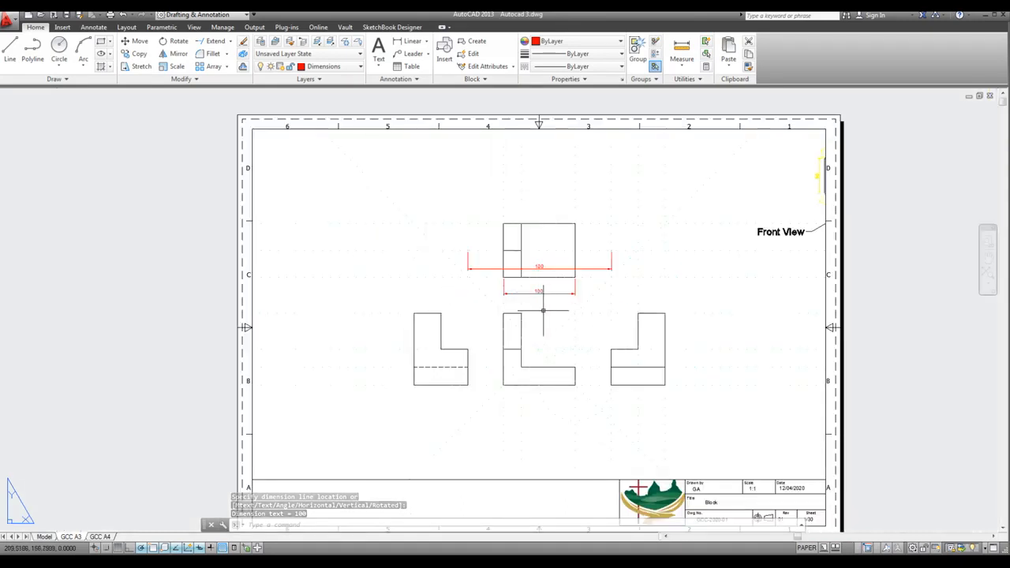
{"action": "scroll", "coordinate": [549, 316], "scroll_direction": "up", "scroll_amount": 2}
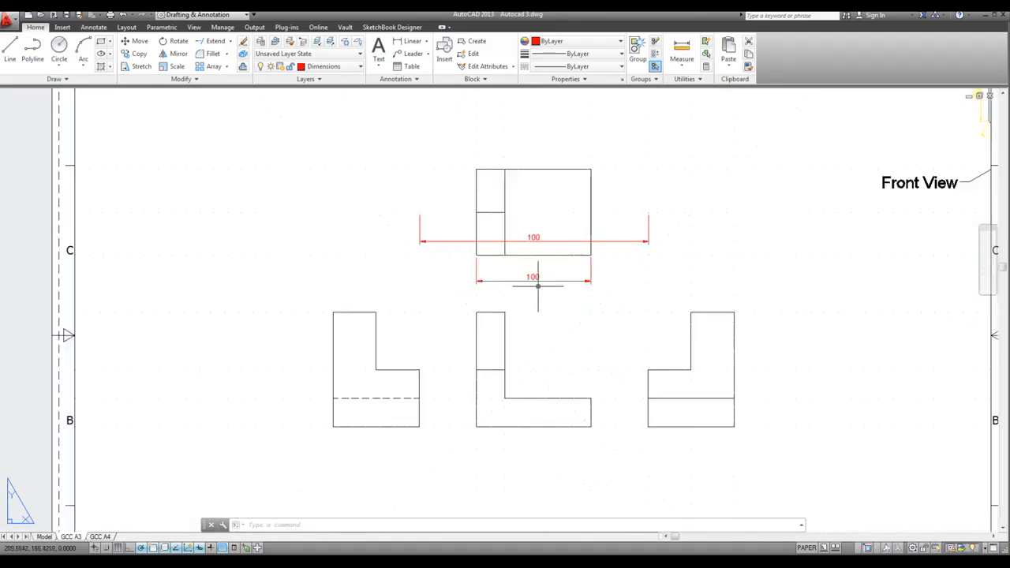
Erase the newly placed horizontal dimension directly beneath the top view
{"action": "left_click", "coordinate": [532, 280]}
{"action": "scroll", "coordinate": [532, 288], "scroll_direction": "down", "scroll_amount": 2}
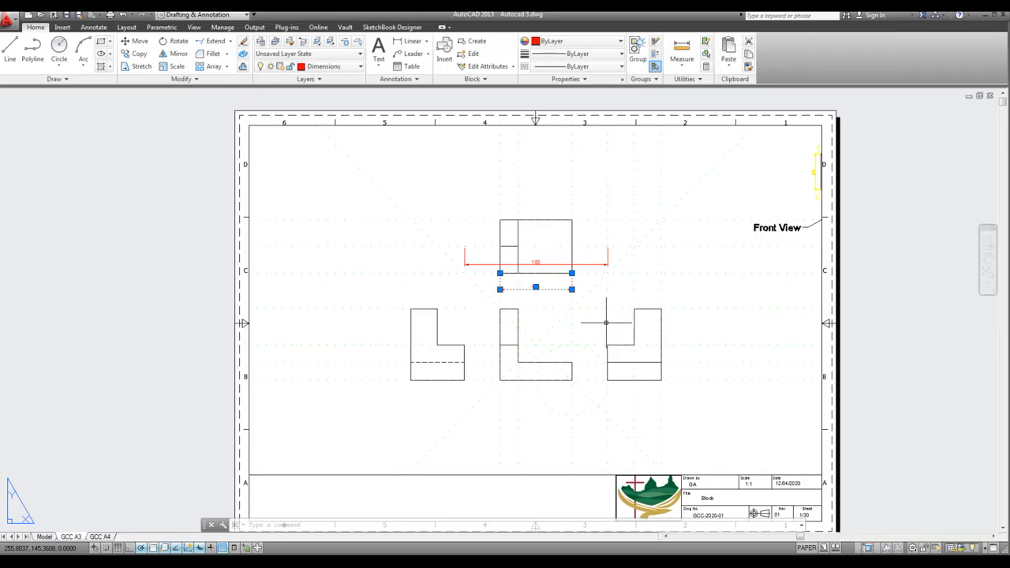
{"action": "key", "text": "Delete"}
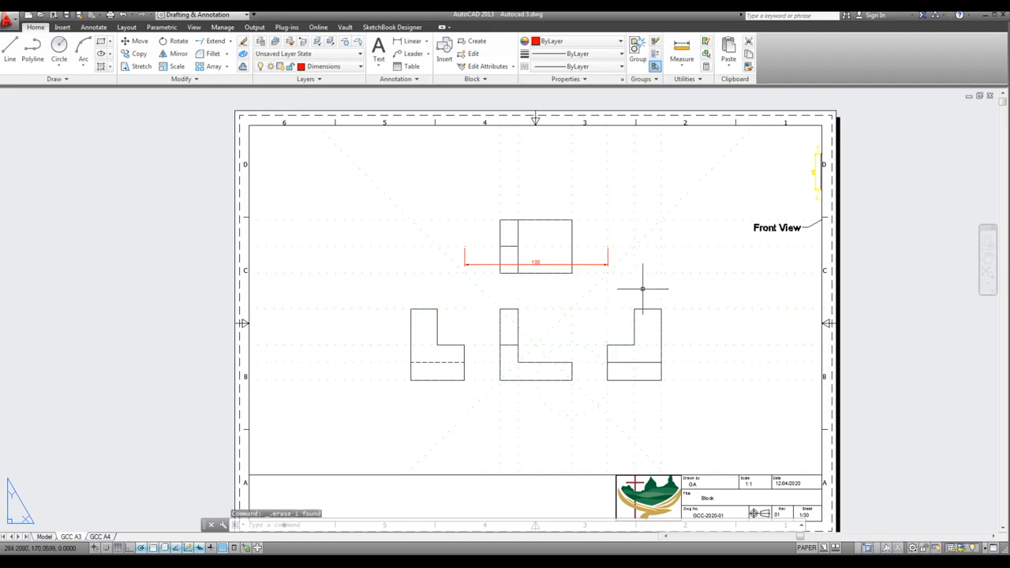
Set the viewport scale back to 1:1 and return to paper space
{"action": "double_click", "coordinate": [743, 397]}
{"action": "left_click", "coordinate": [864, 546]}
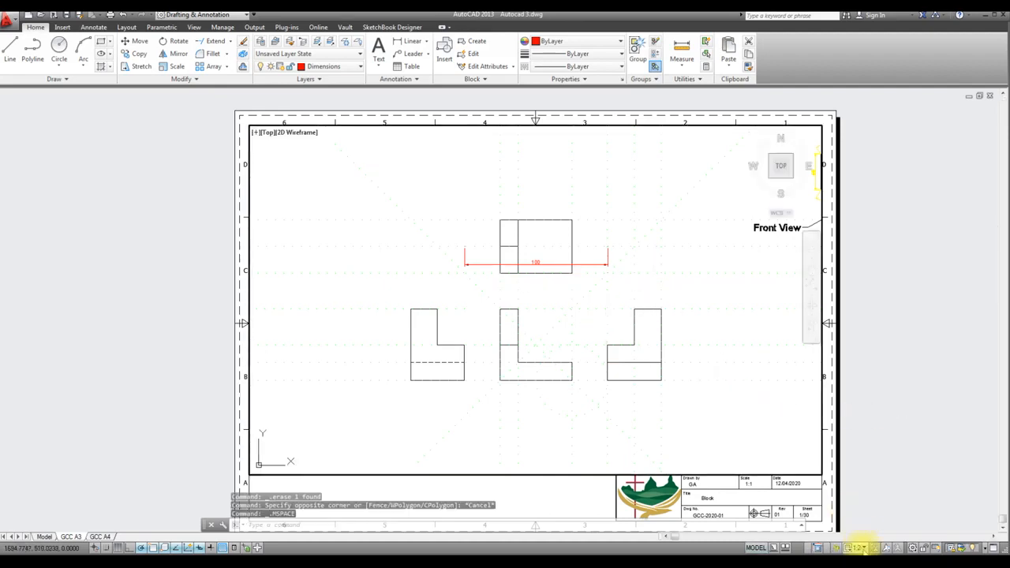
{"action": "left_click", "coordinate": [860, 321]}
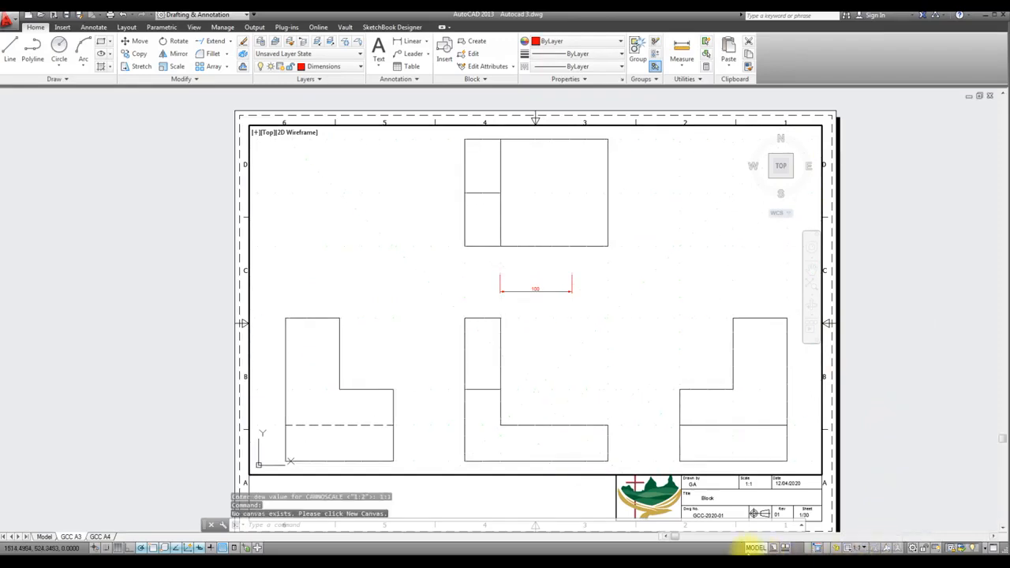
{"action": "left_click", "coordinate": [756, 547]}
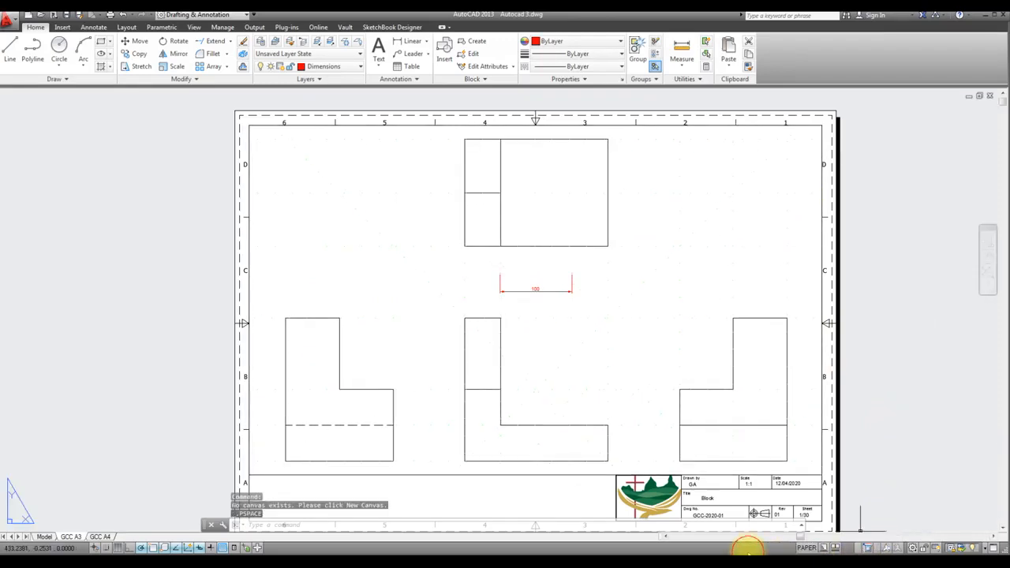
Stretch the remaining dimension's extension origins to the top view's lower corners and move its dimension line closer below the edge
{"action": "left_click", "coordinate": [527, 290]}
{"action": "left_click", "coordinate": [500, 273]}
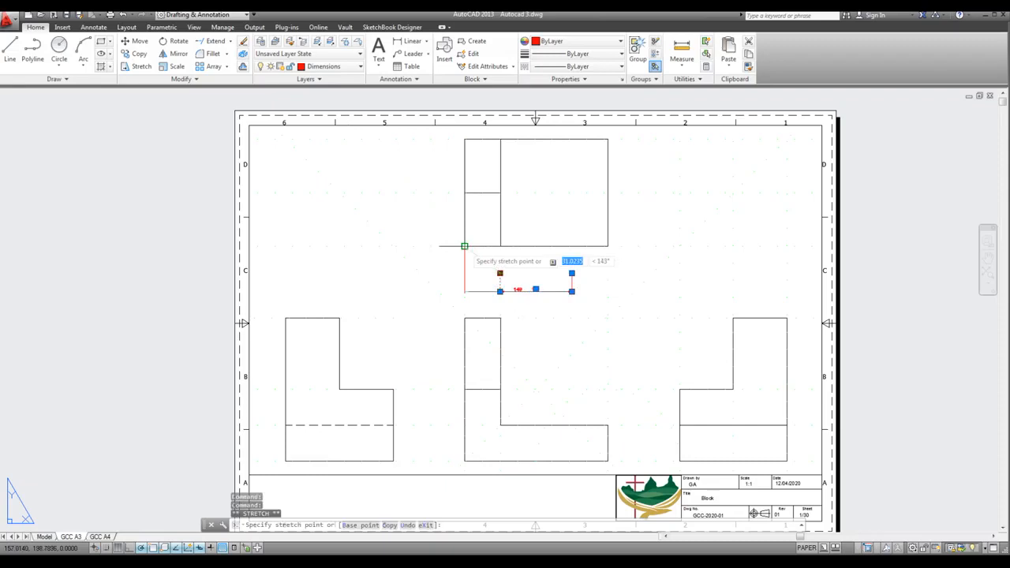
{"action": "left_click", "coordinate": [465, 246]}
{"action": "left_click", "coordinate": [571, 273]}
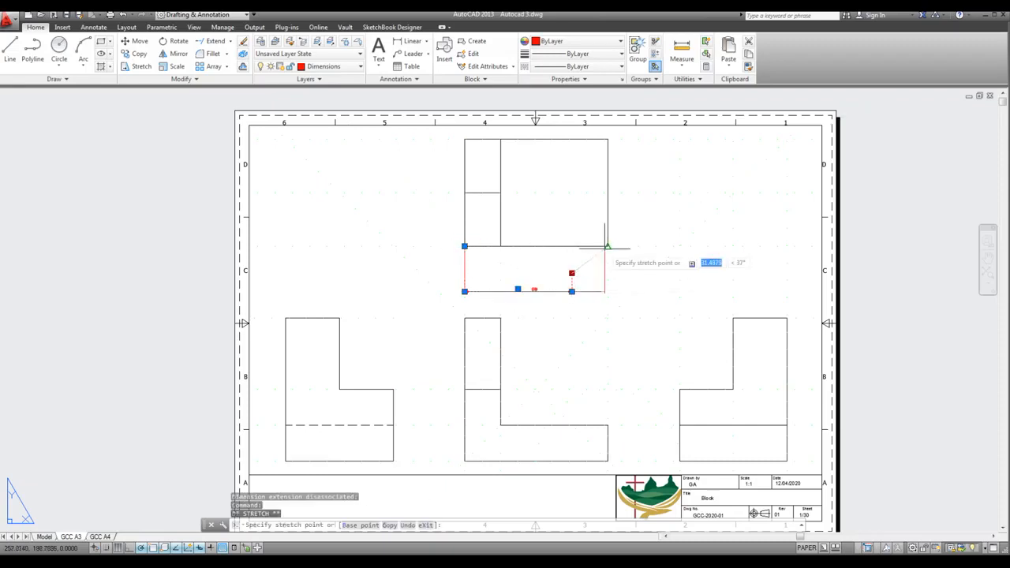
{"action": "left_click", "coordinate": [608, 246]}
{"action": "left_click", "coordinate": [537, 289]}
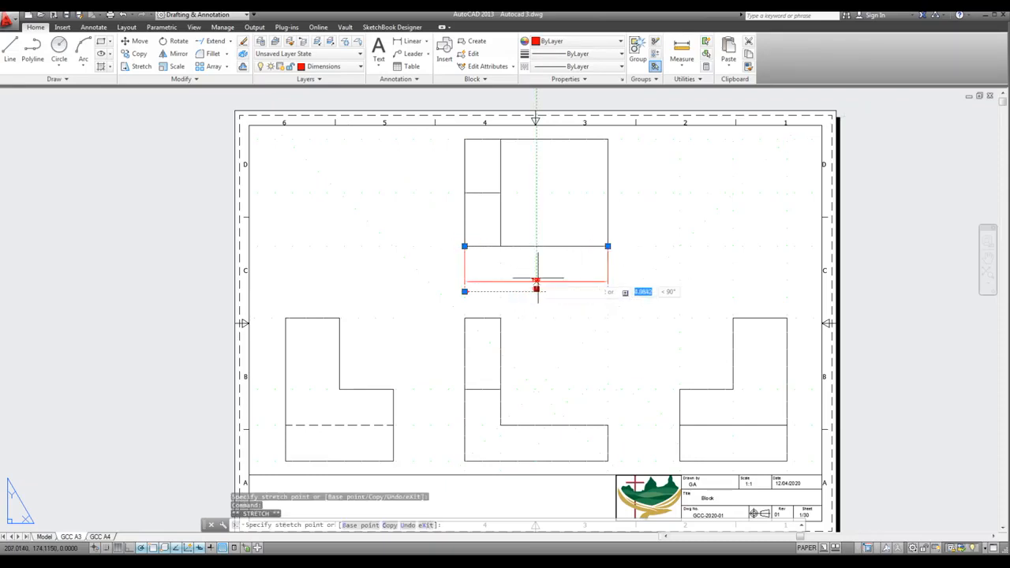
{"action": "left_click", "coordinate": [537, 262]}
{"action": "scroll", "coordinate": [540, 275], "scroll_direction": "up", "scroll_amount": 2}
{"action": "key", "text": "Escape"}
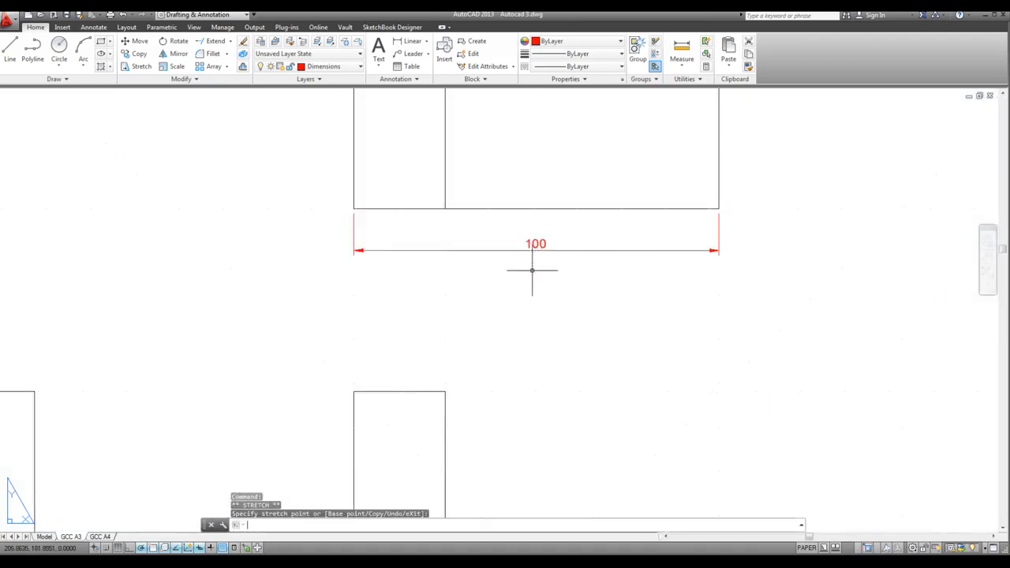
Dimension the height of the top view with a vertical linear dimension outside its right edge
{"action": "scroll", "coordinate": [539, 337], "scroll_direction": "down", "scroll_amount": 1}
{"action": "scroll", "coordinate": [539, 330], "scroll_direction": "down", "scroll_amount": 4}
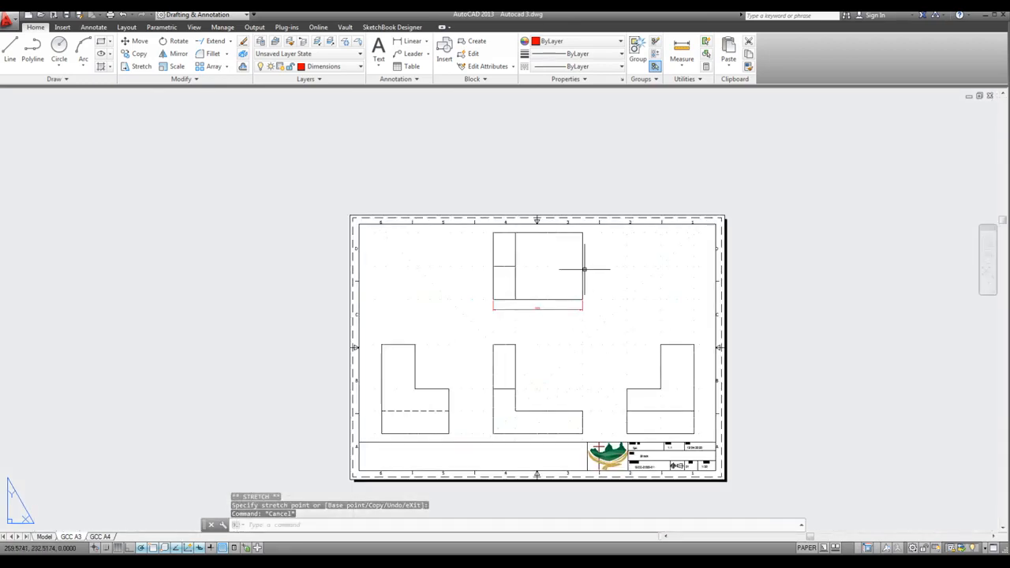
{"action": "scroll", "coordinate": [620, 274], "scroll_direction": "up", "scroll_amount": 2}
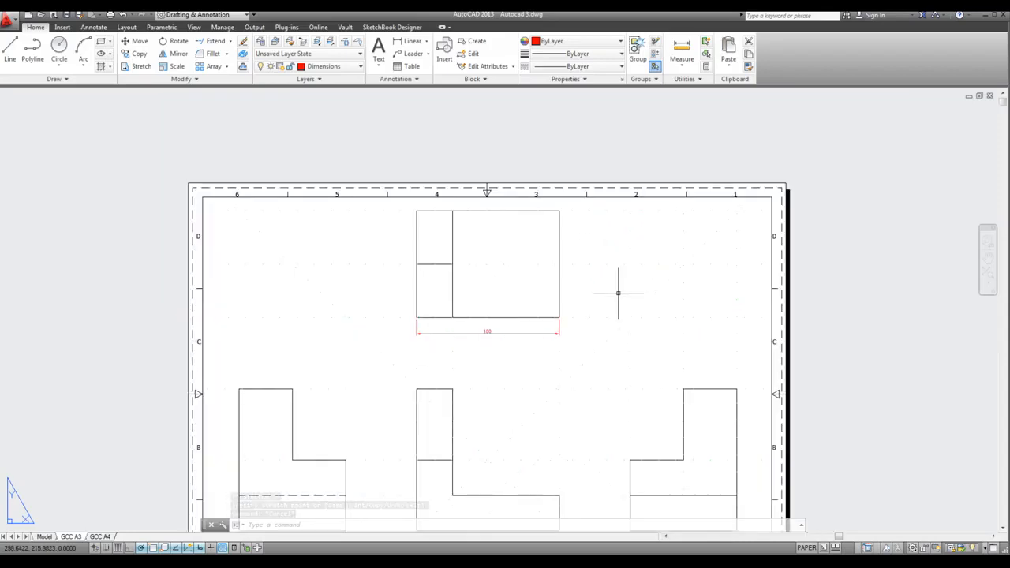
{"action": "scroll", "coordinate": [557, 280], "scroll_direction": "down", "scroll_amount": 2}
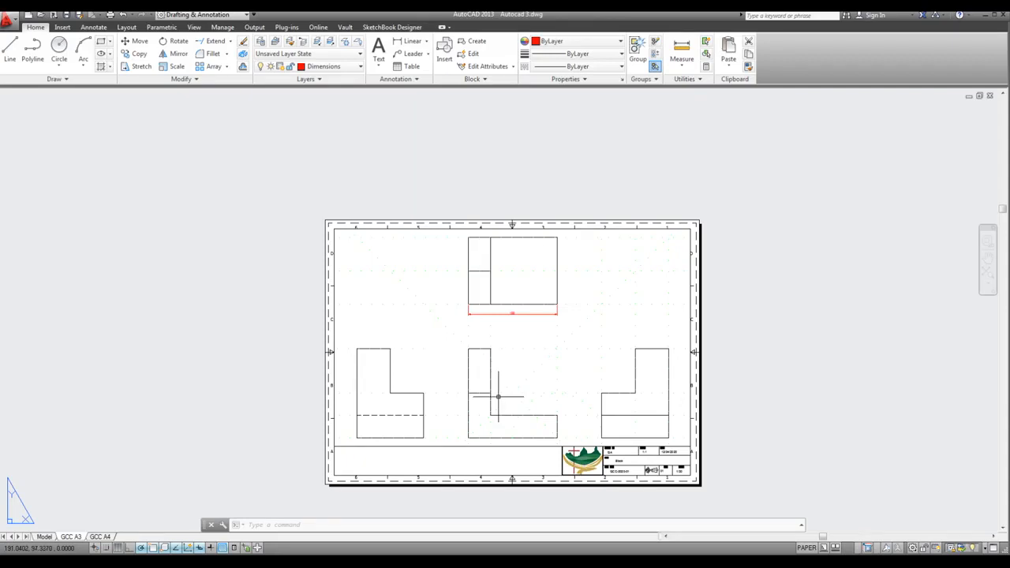
{"action": "scroll", "coordinate": [494, 392], "scroll_direction": "up", "scroll_amount": 2}
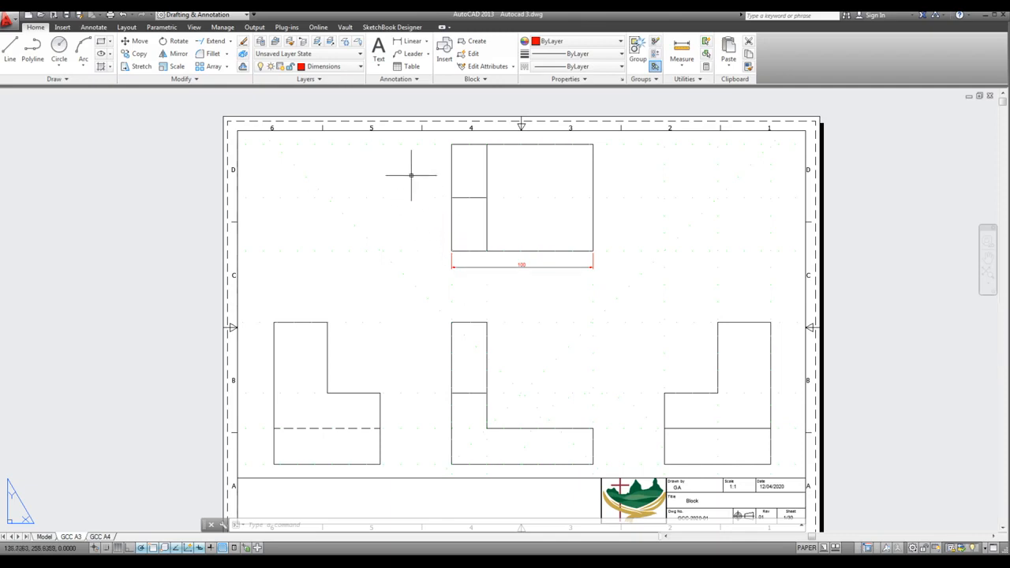
{"action": "left_click", "coordinate": [408, 41]}
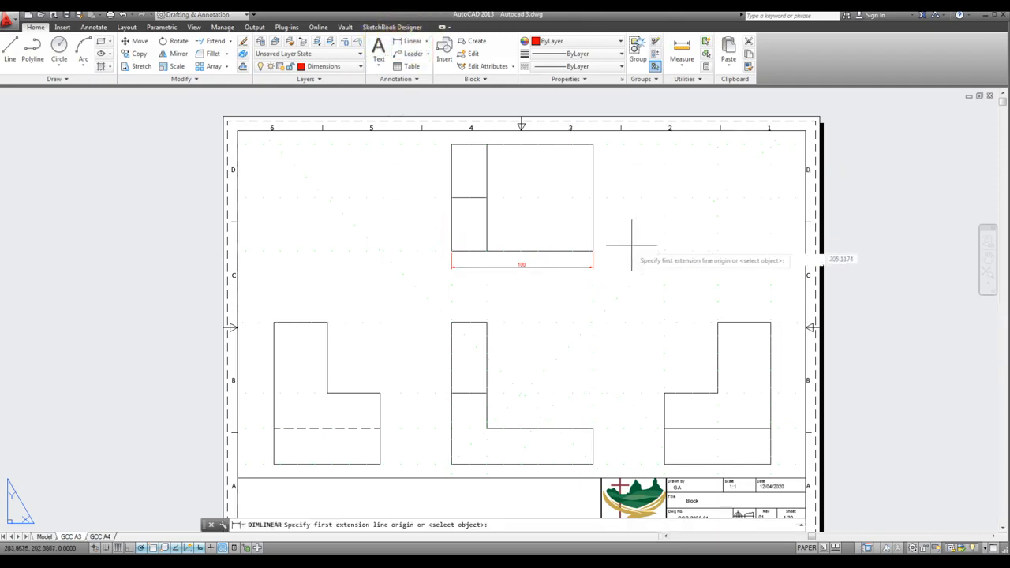
{"action": "left_click", "coordinate": [592, 251]}
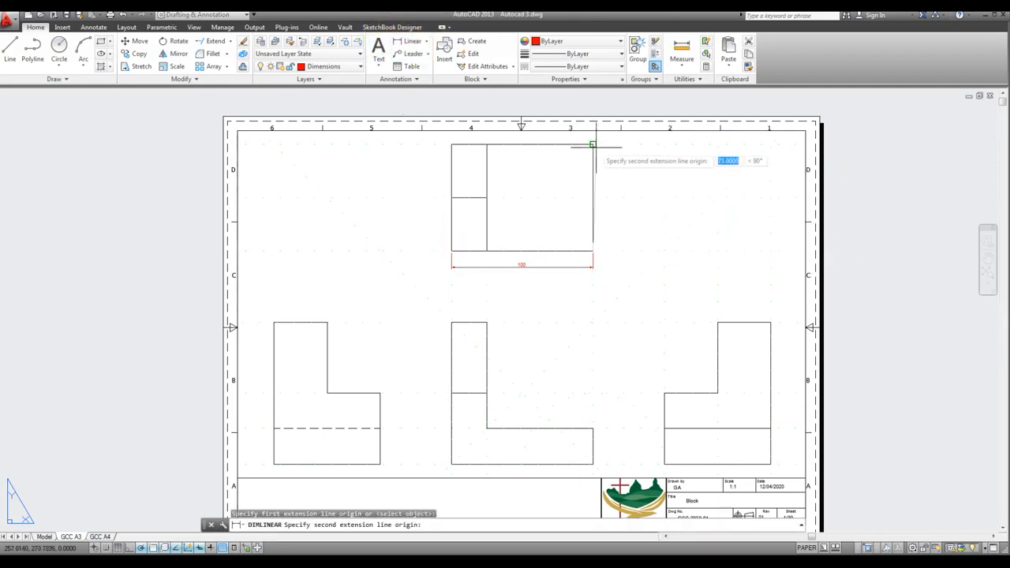
{"action": "left_click", "coordinate": [593, 144]}
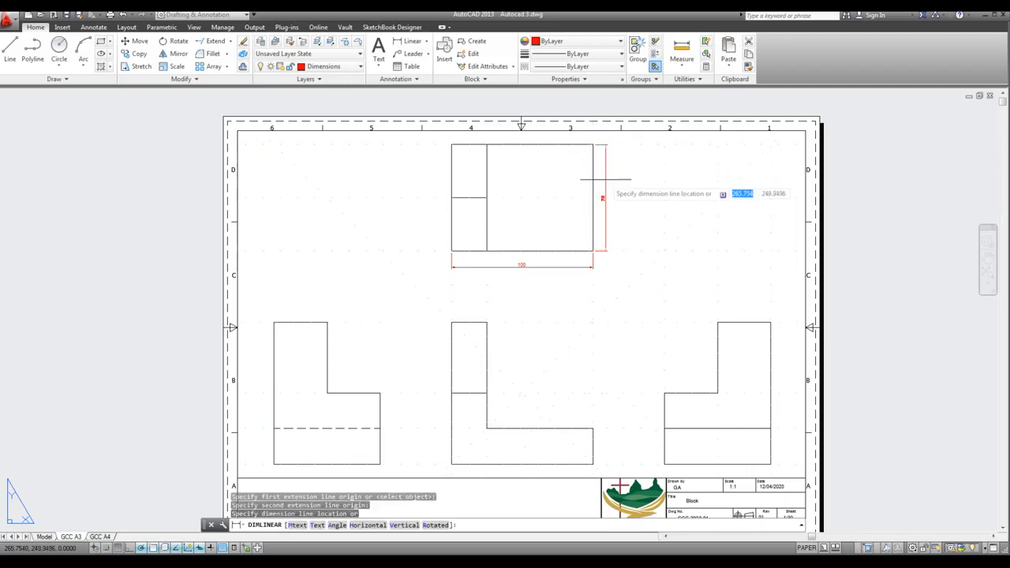
{"action": "left_click", "coordinate": [607, 181]}
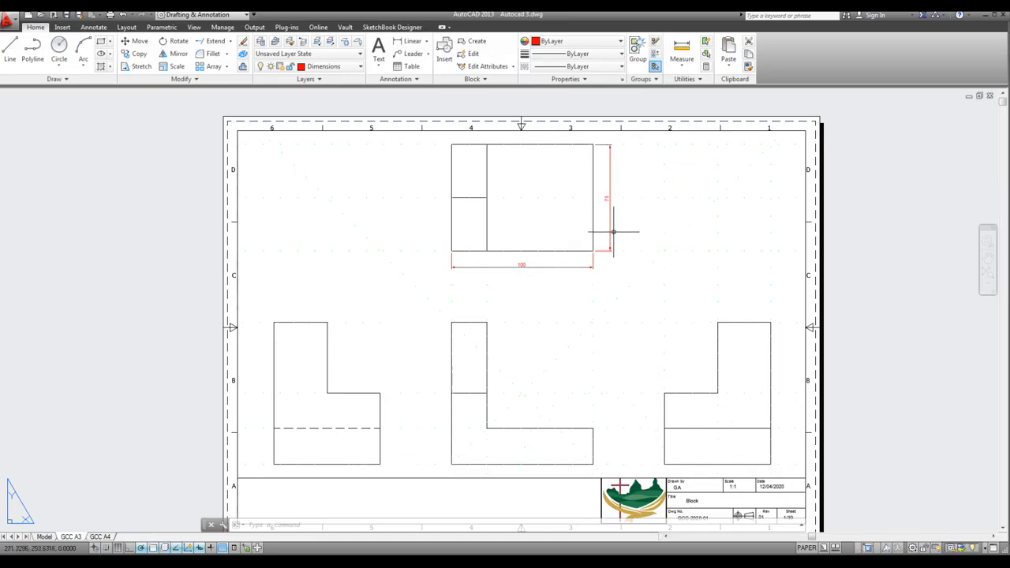
Dimension the full height of the side view with the dashed line, placing the dimension outside its left edge
{"action": "key", "text": "Return"}
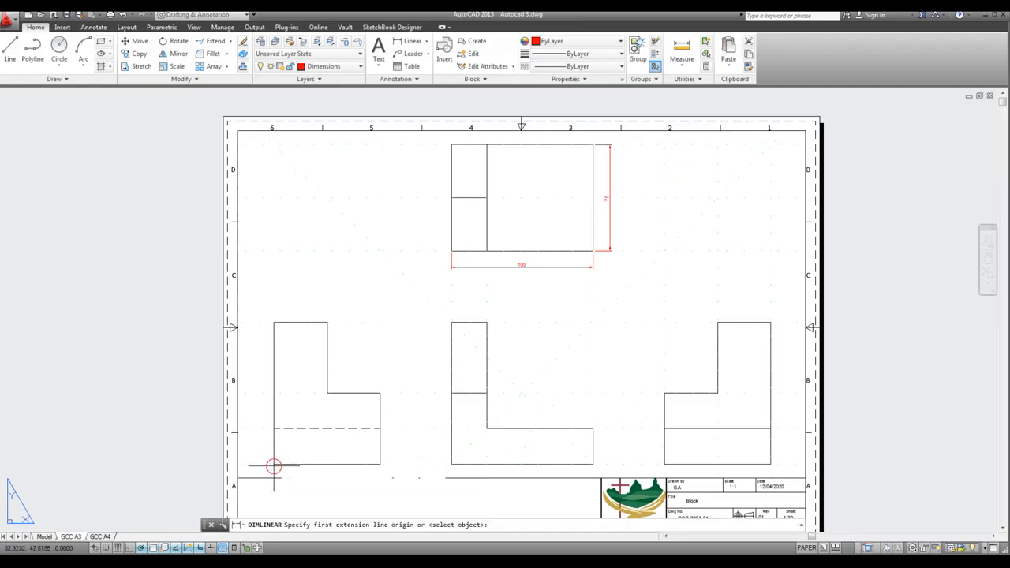
{"action": "left_click", "coordinate": [273, 464]}
{"action": "left_click", "coordinate": [273, 322]}
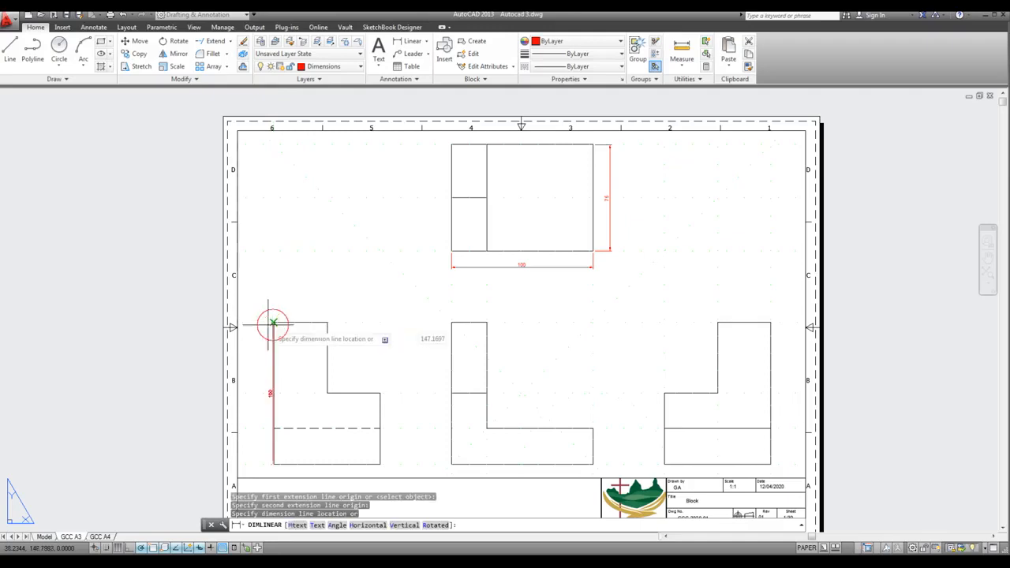
{"action": "left_click", "coordinate": [262, 340]}
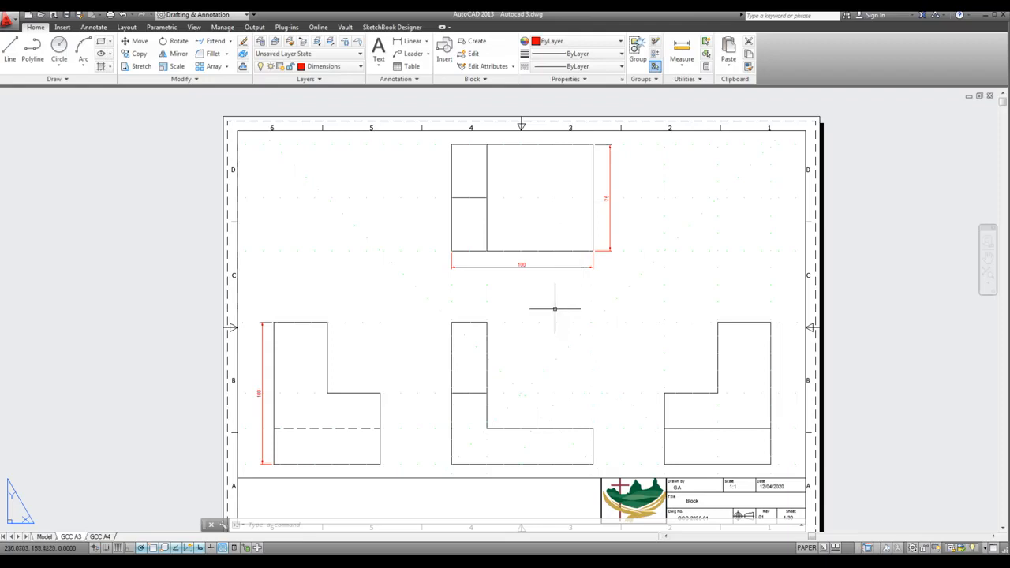
Dimension the width of the front view's upright with a horizontal linear dimension above its top edge
{"action": "key", "text": "Return"}
{"action": "left_click", "coordinate": [451, 322]}
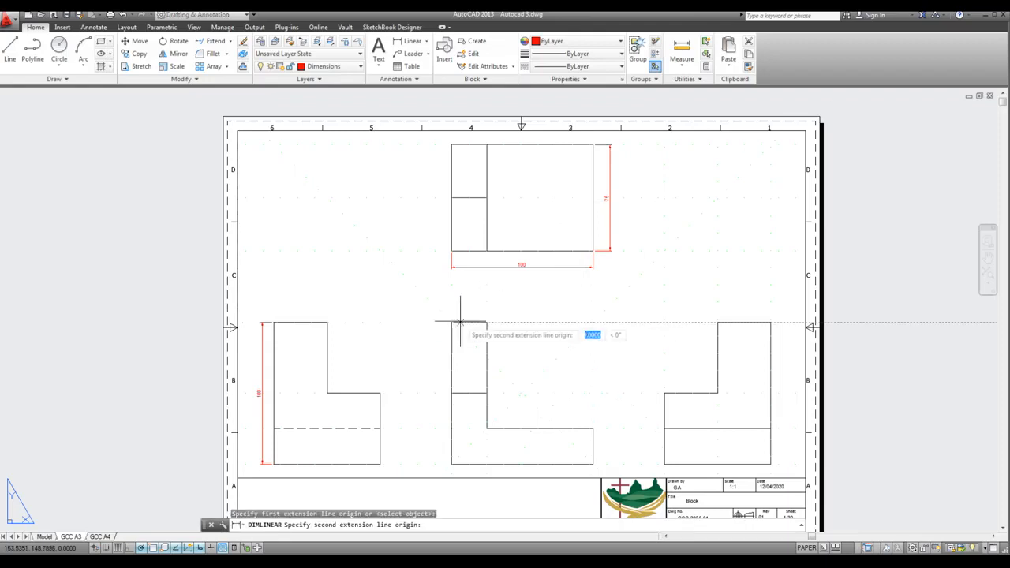
{"action": "left_click", "coordinate": [487, 322]}
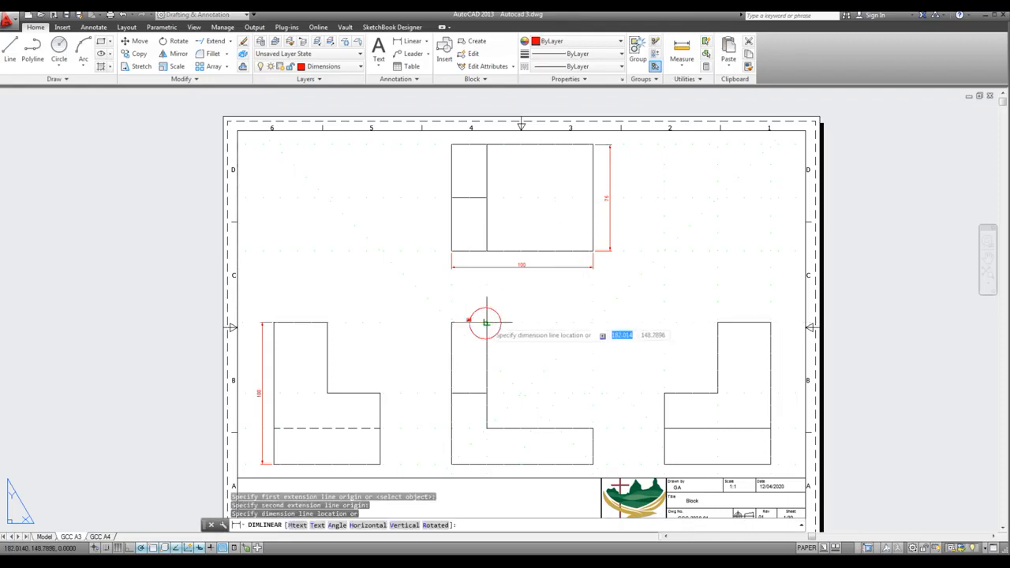
{"action": "left_click", "coordinate": [486, 314]}
Dimension the thickness of the front view's base with a vertical linear dimension outside its right end
{"action": "scroll", "coordinate": [591, 469], "scroll_direction": "up", "scroll_amount": 4}
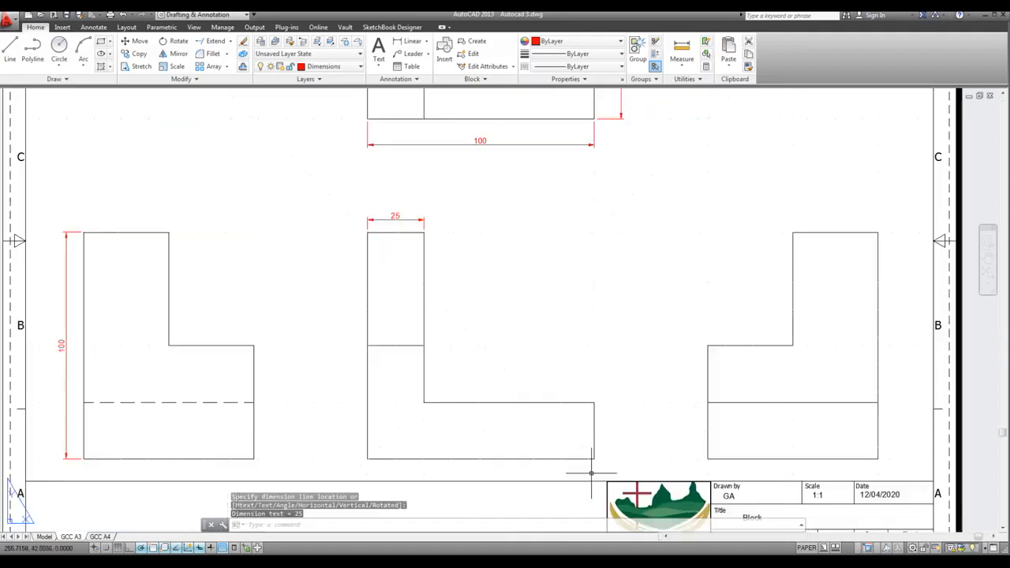
{"action": "key", "text": "Return"}
{"action": "left_click", "coordinate": [596, 451]}
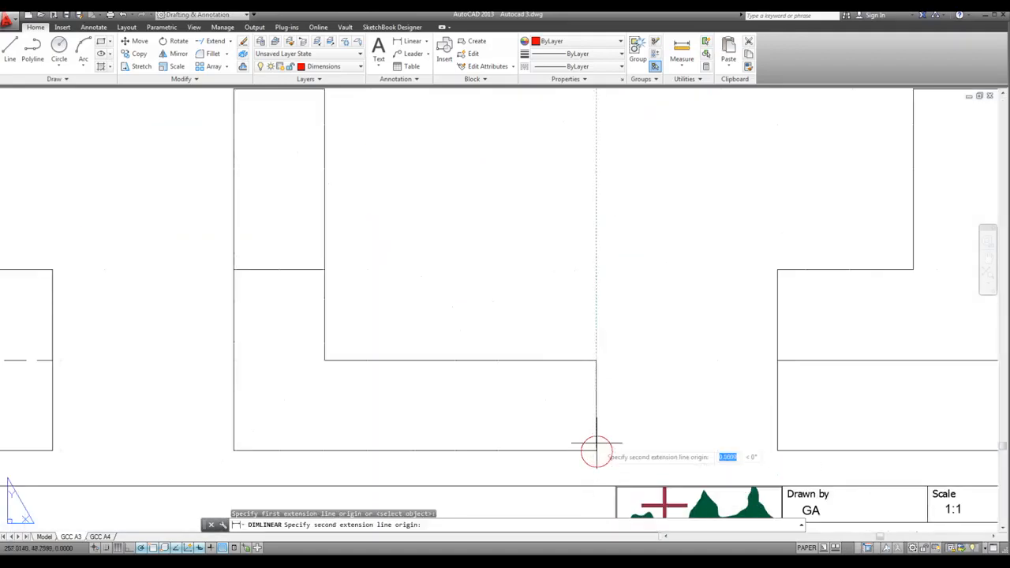
{"action": "left_click", "coordinate": [595, 360]}
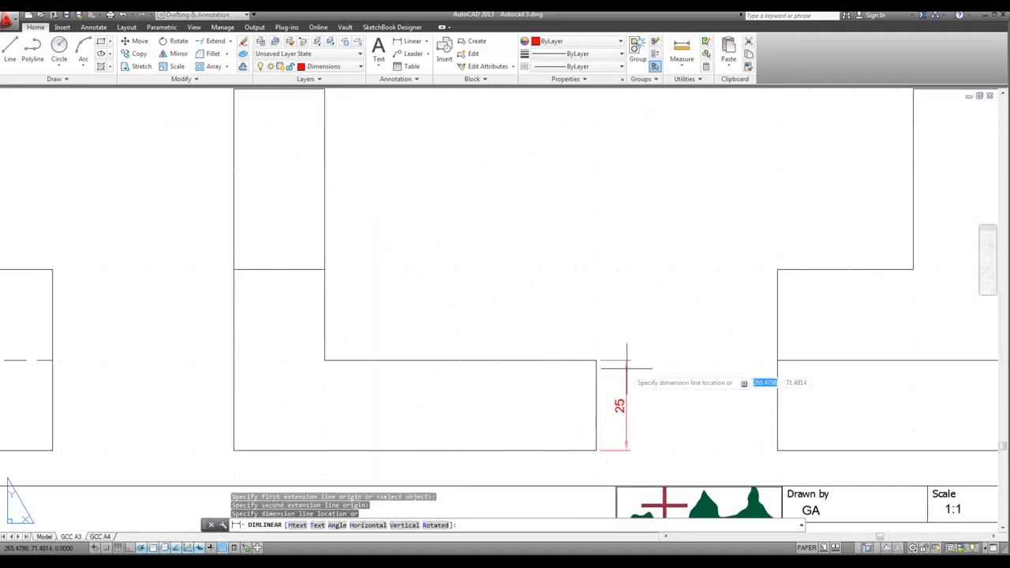
{"action": "left_click", "coordinate": [625, 368]}
Dimension the height of the lower step on the side view with the dashed line, outside its right edge
{"action": "scroll", "coordinate": [620, 355], "scroll_direction": "down", "scroll_amount": 2}
{"action": "scroll", "coordinate": [608, 357], "scroll_direction": "down", "scroll_amount": 2}
{"action": "scroll", "coordinate": [430, 368], "scroll_direction": "up", "scroll_amount": 2}
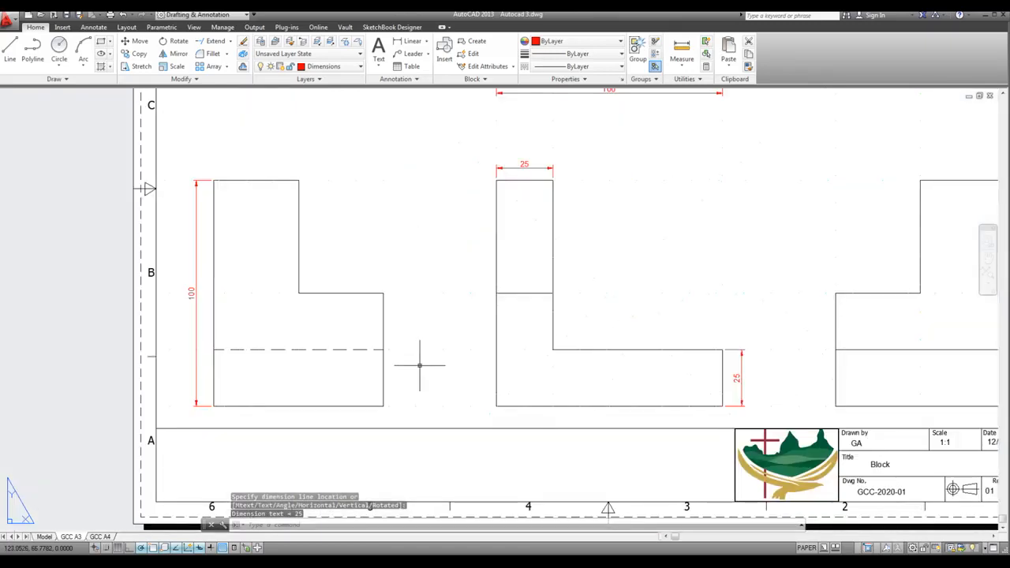
{"action": "key", "text": "Return"}
{"action": "left_click", "coordinate": [383, 293]}
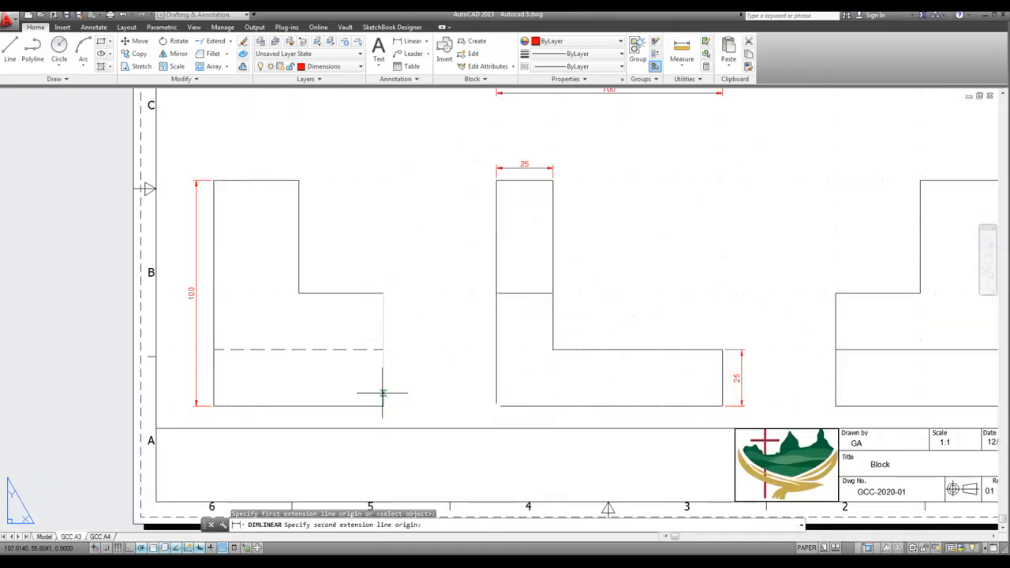
{"action": "left_click", "coordinate": [384, 406]}
{"action": "left_click", "coordinate": [401, 399]}
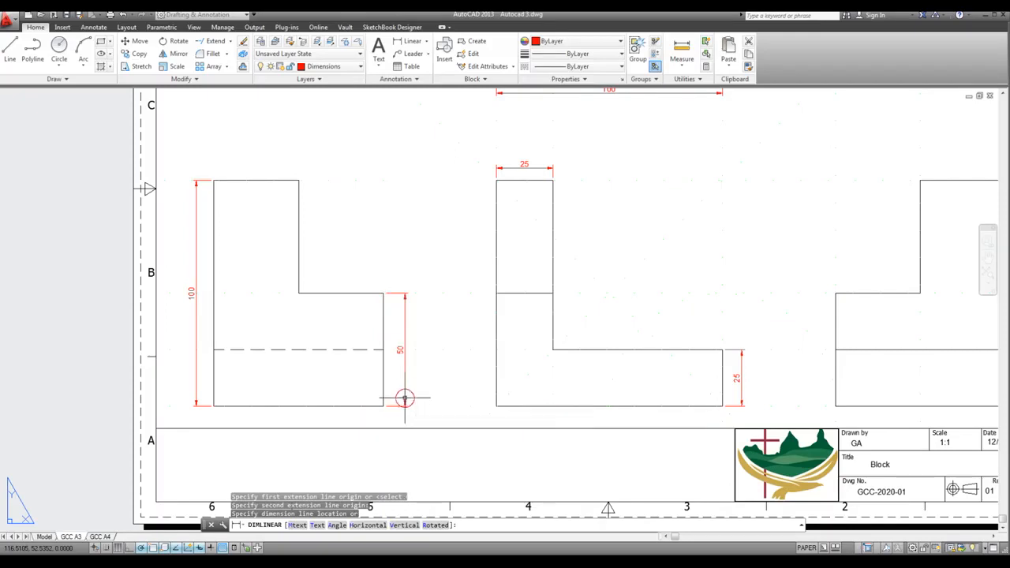
Dimension the width of the upright on the side view nearest the sheet's zone 1, placing the horizontal linear dimension above its top edge
{"action": "scroll", "coordinate": [537, 332], "scroll_direction": "down", "scroll_amount": 4}
{"action": "scroll", "coordinate": [615, 308], "scroll_direction": "up", "scroll_amount": 6}
{"action": "key", "text": "Return"}
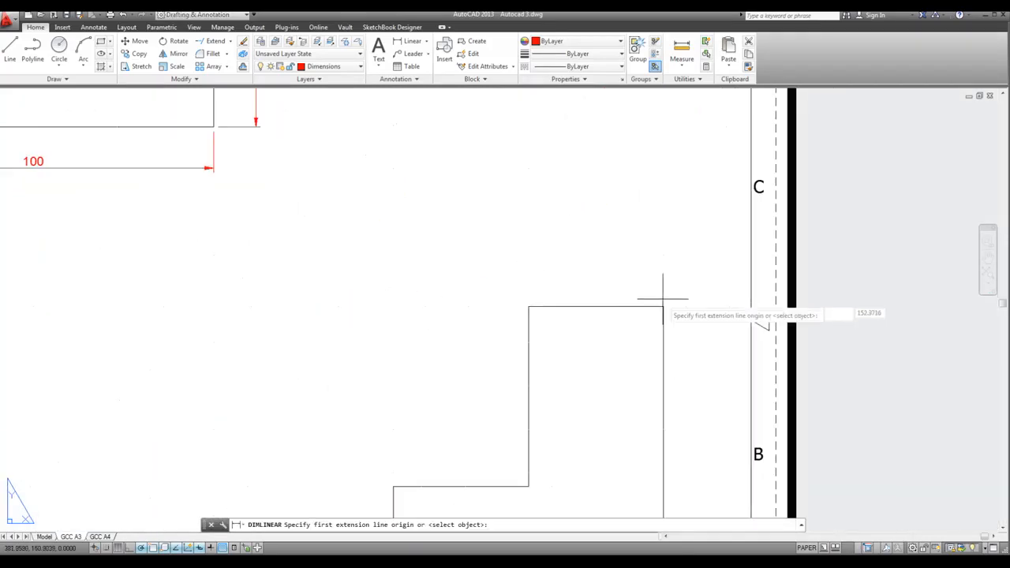
{"action": "left_click", "coordinate": [663, 306]}
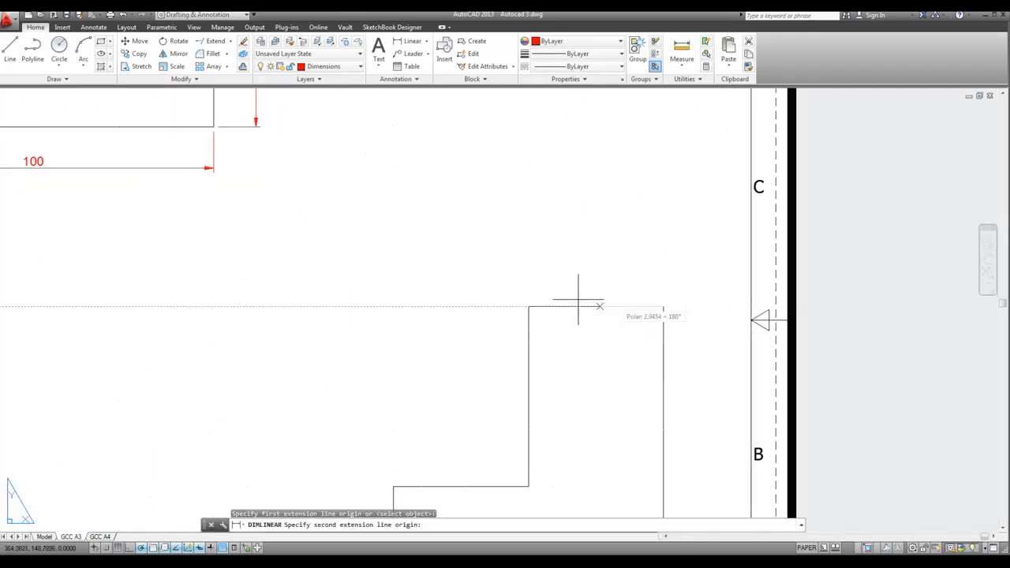
{"action": "left_click", "coordinate": [529, 306]}
{"action": "left_click", "coordinate": [534, 285]}
{"action": "scroll", "coordinate": [586, 249], "scroll_direction": "down", "scroll_amount": 5}
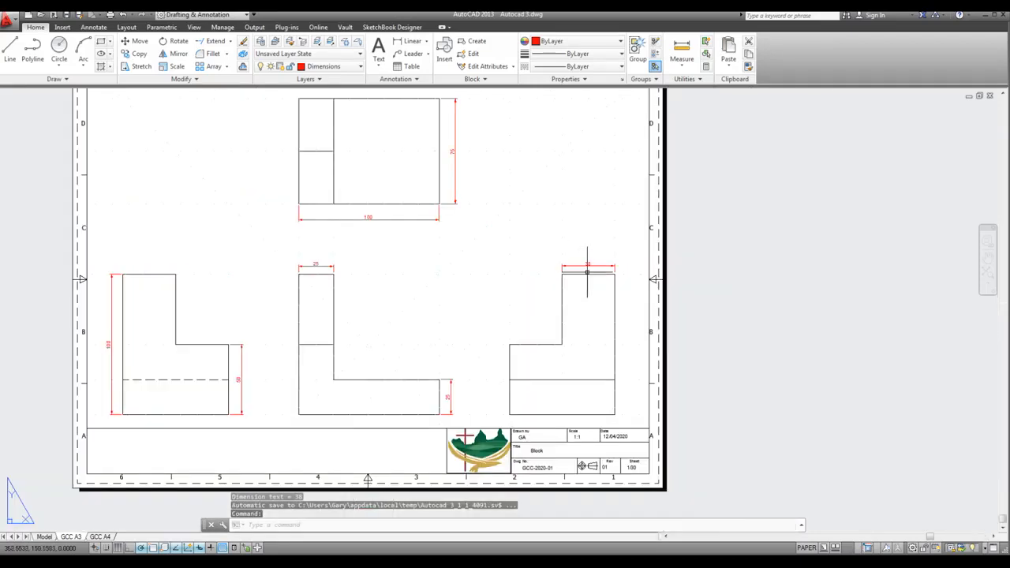
{"action": "scroll", "coordinate": [581, 276], "scroll_direction": "up", "scroll_amount": 4}
{"action": "scroll", "coordinate": [542, 286], "scroll_direction": "down", "scroll_amount": 4}
{"action": "scroll", "coordinate": [532, 272], "scroll_direction": "up", "scroll_amount": 2}
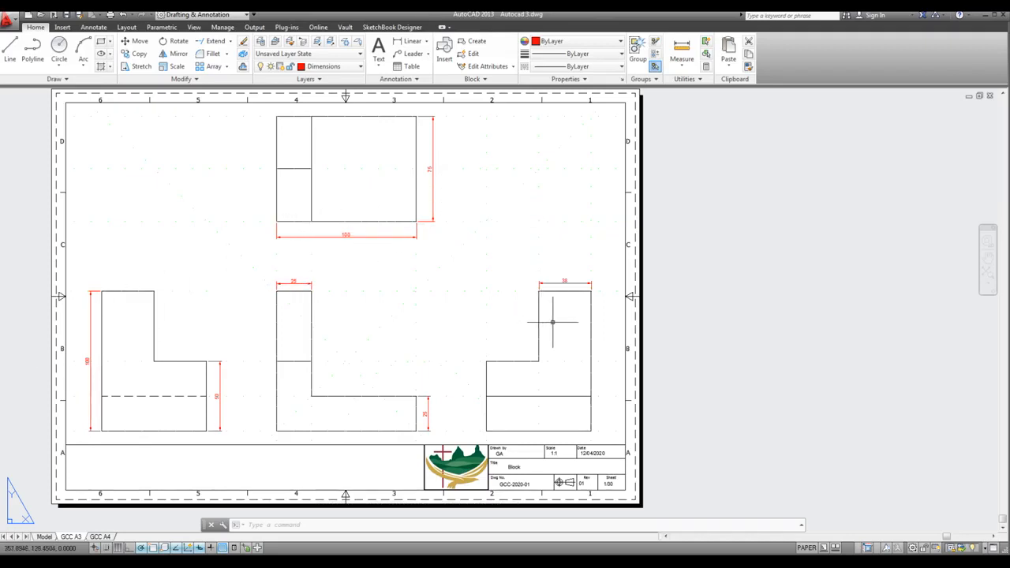
{"action": "scroll", "coordinate": [580, 309], "scroll_direction": "up", "scroll_amount": 2}
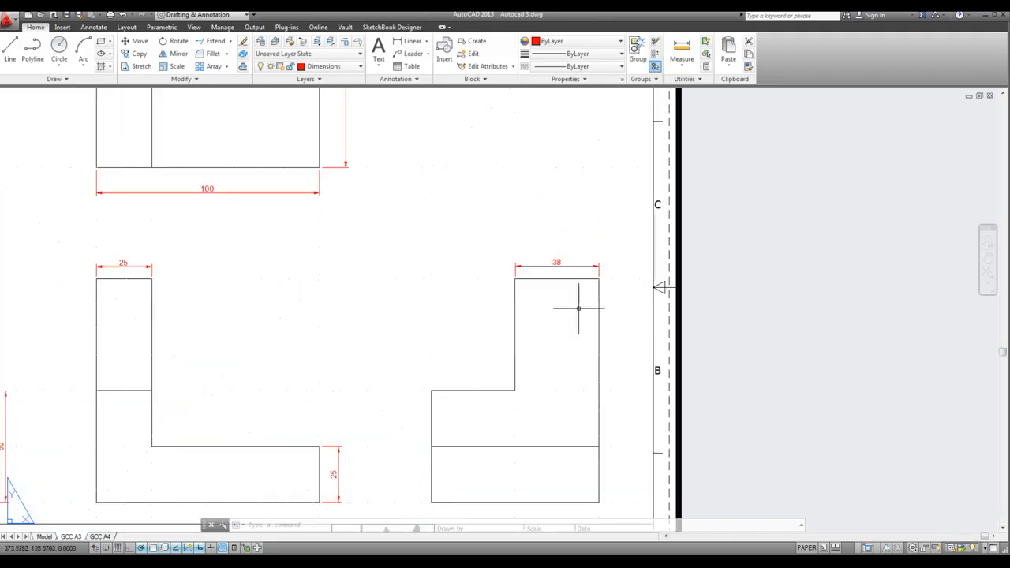
{"action": "left_click", "coordinate": [555, 264]}
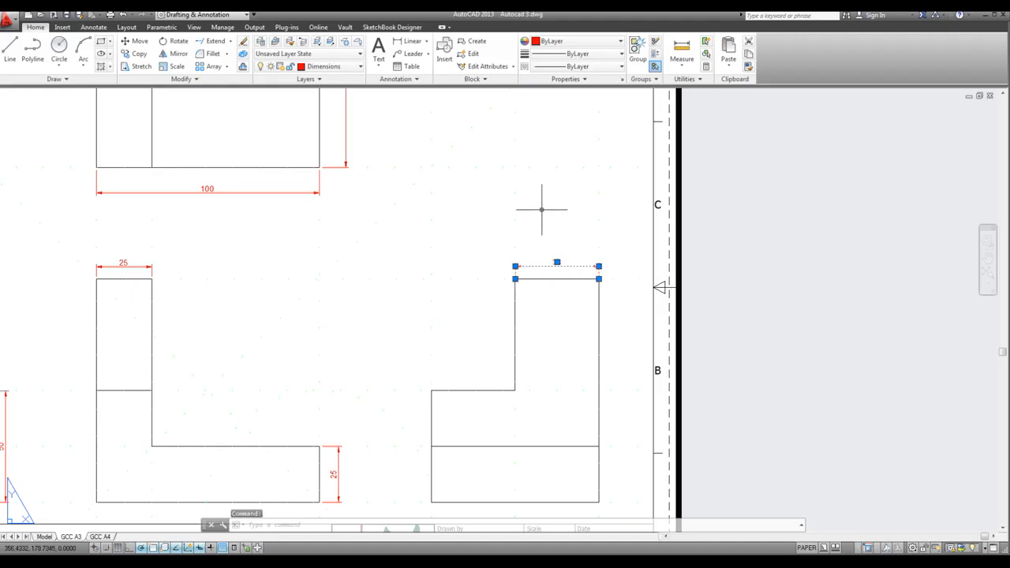
{"action": "key", "text": "Escape"}
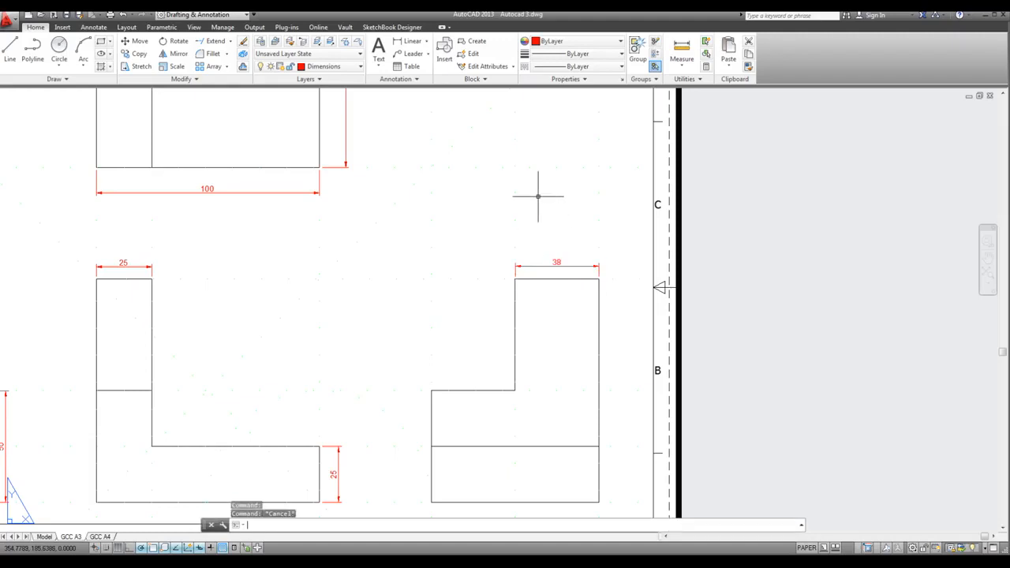
Modify the ISO-25 dimension style so that linear dimensions in the primary units use a precision of 0.0
{"action": "type", "text": "d"}
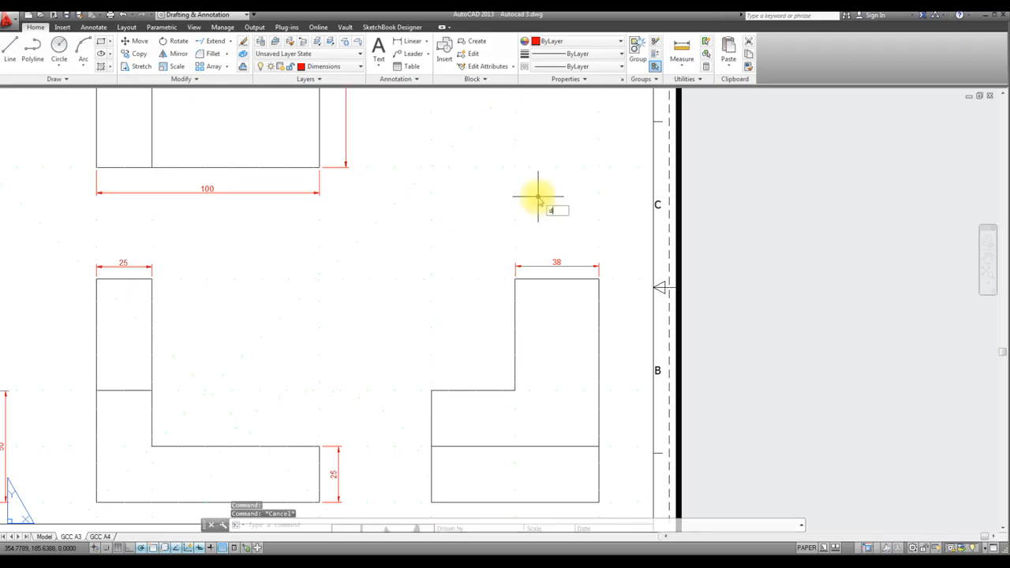
{"action": "type", "text": "imstyle"}
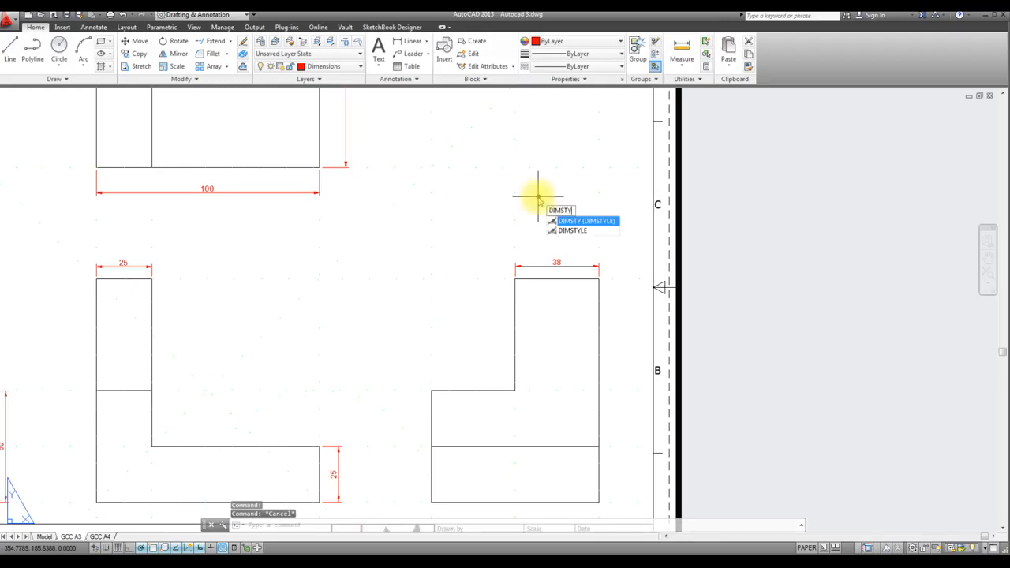
{"action": "key", "text": "Return"}
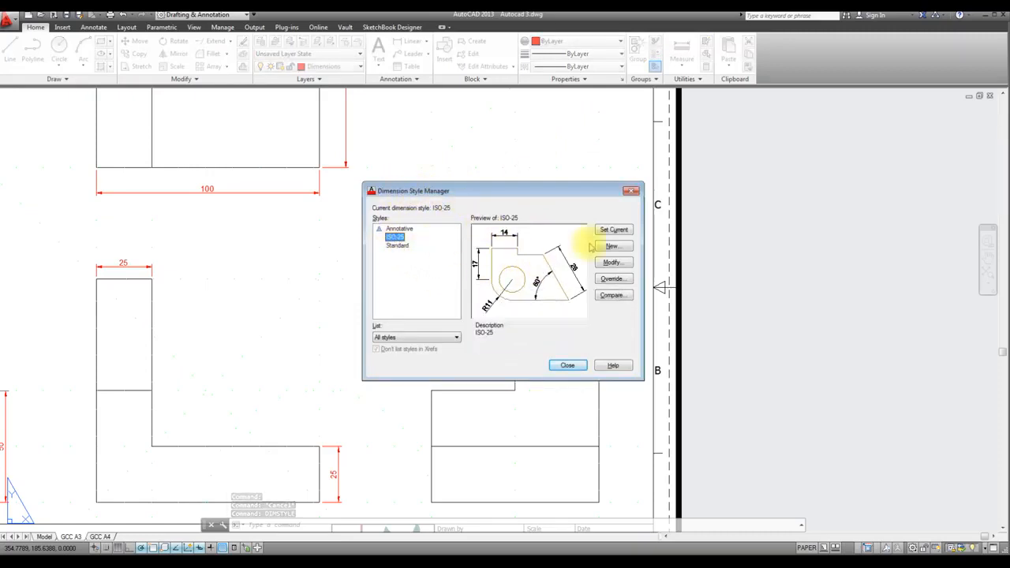
{"action": "left_click", "coordinate": [621, 264]}
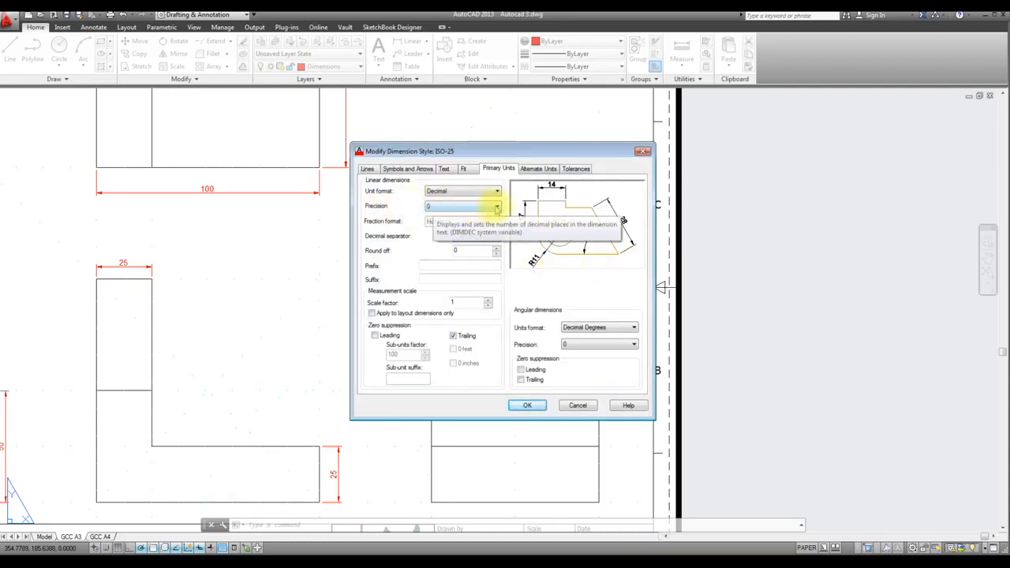
{"action": "left_click", "coordinate": [497, 206]}
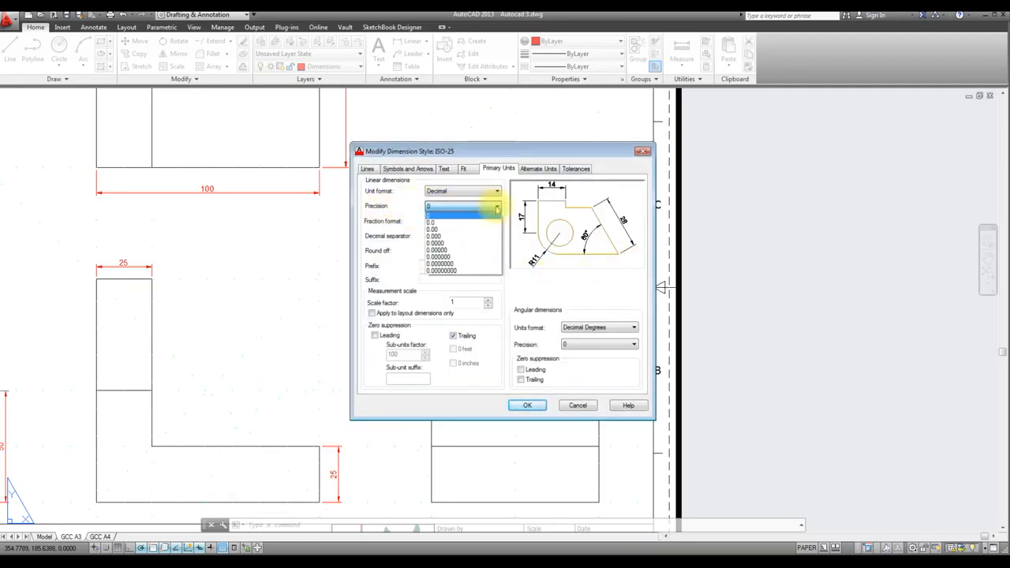
{"action": "left_click", "coordinate": [435, 224]}
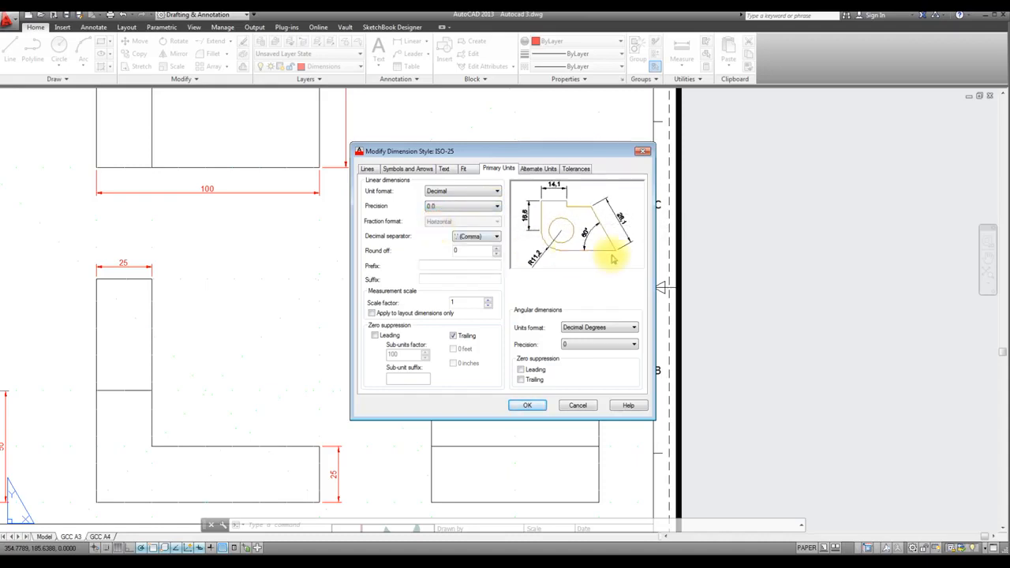
{"action": "left_click", "coordinate": [527, 406]}
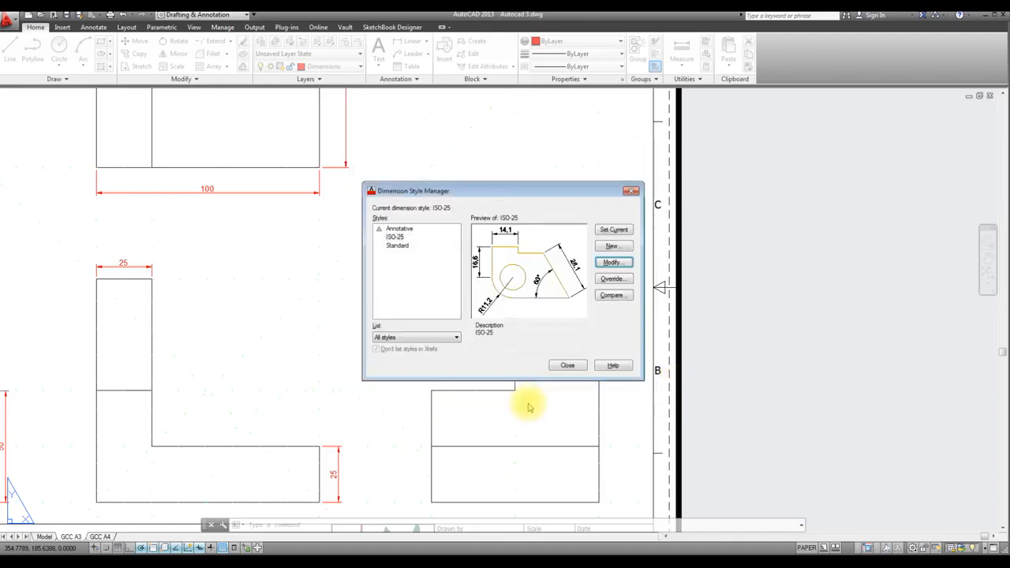
{"action": "left_click", "coordinate": [571, 366]}
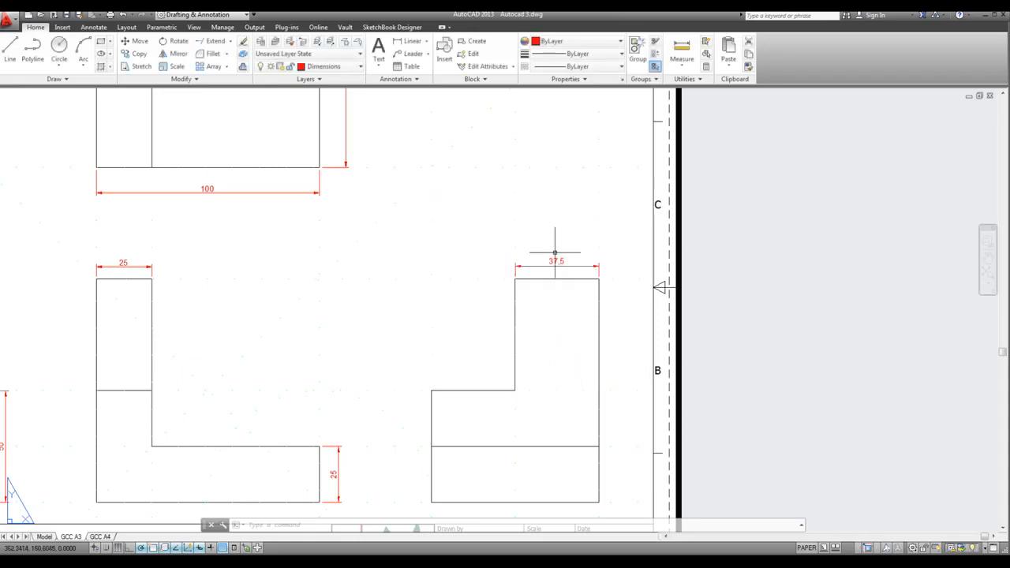
{"action": "scroll", "coordinate": [561, 271], "scroll_direction": "down", "scroll_amount": 1}
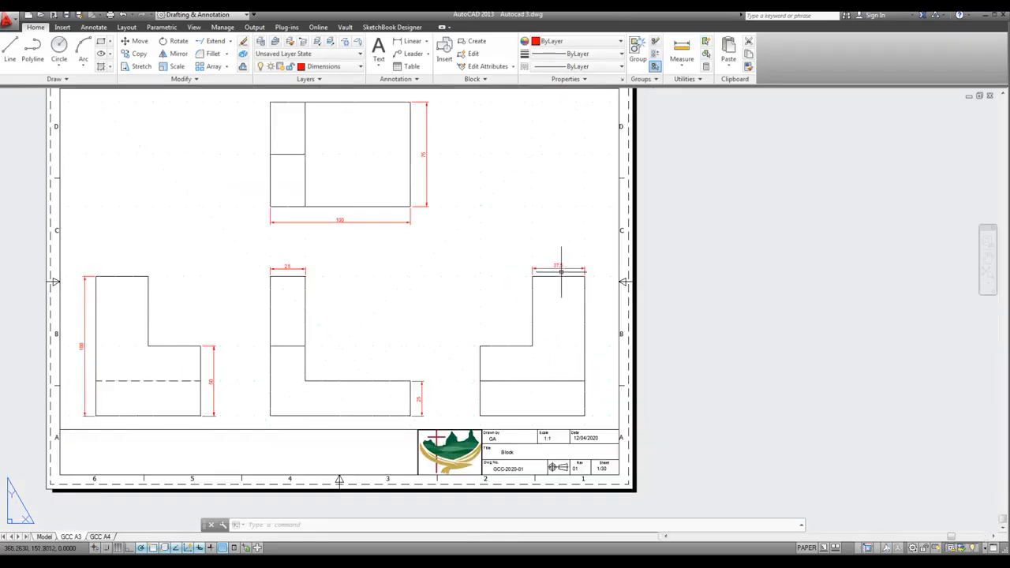
{"action": "mouse_move", "coordinate": [561, 271]}
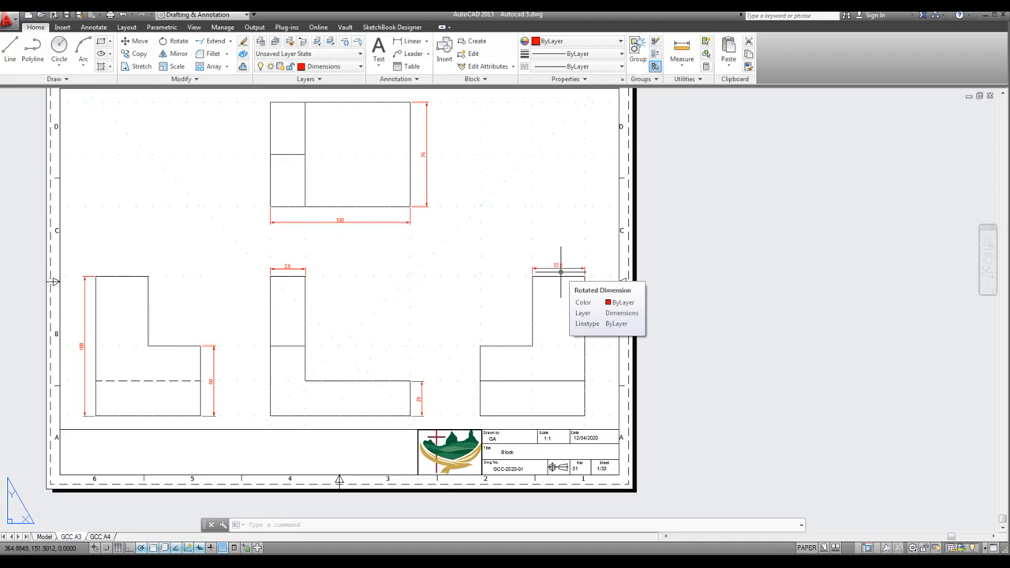
{"action": "scroll", "coordinate": [561, 272], "scroll_direction": "up", "scroll_amount": 1}
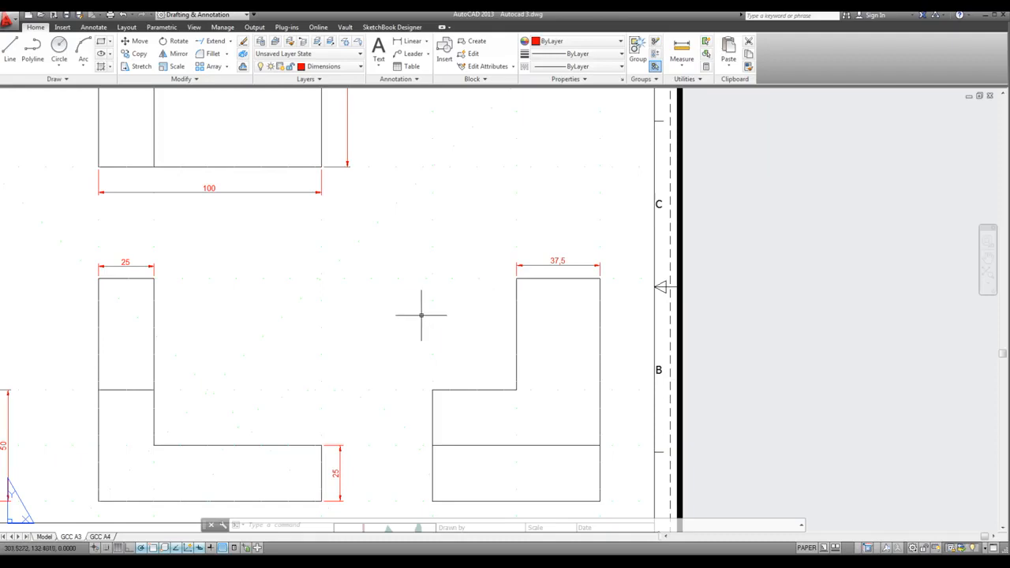
{"action": "scroll", "coordinate": [540, 311], "scroll_direction": "down", "scroll_amount": 2}
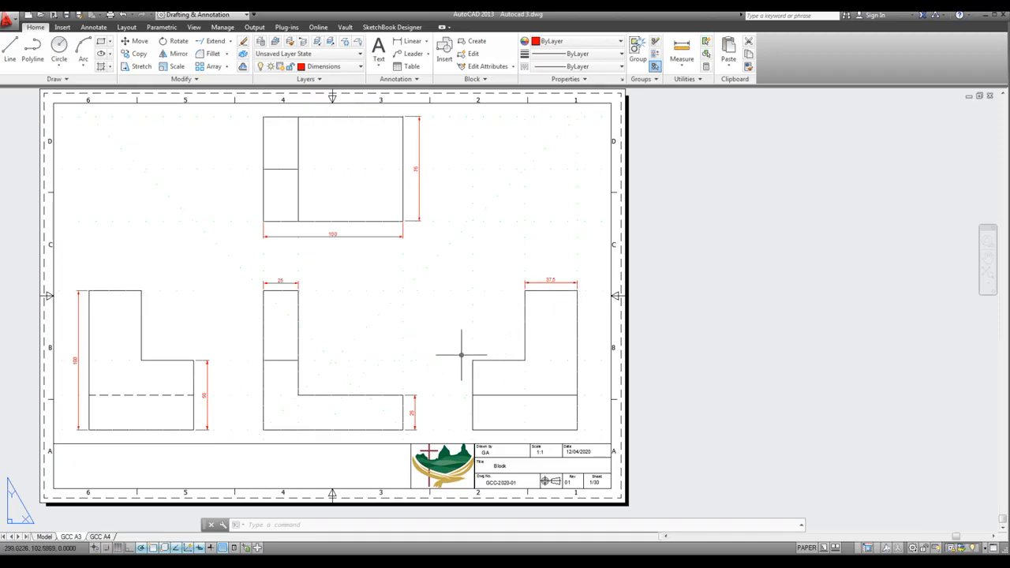
{"action": "left_click", "coordinate": [556, 282]}
{"action": "left_click", "coordinate": [416, 167]}
Switch to the GCC A4 layout and make Viewports the current layer
{"action": "left_click", "coordinate": [100, 536]}
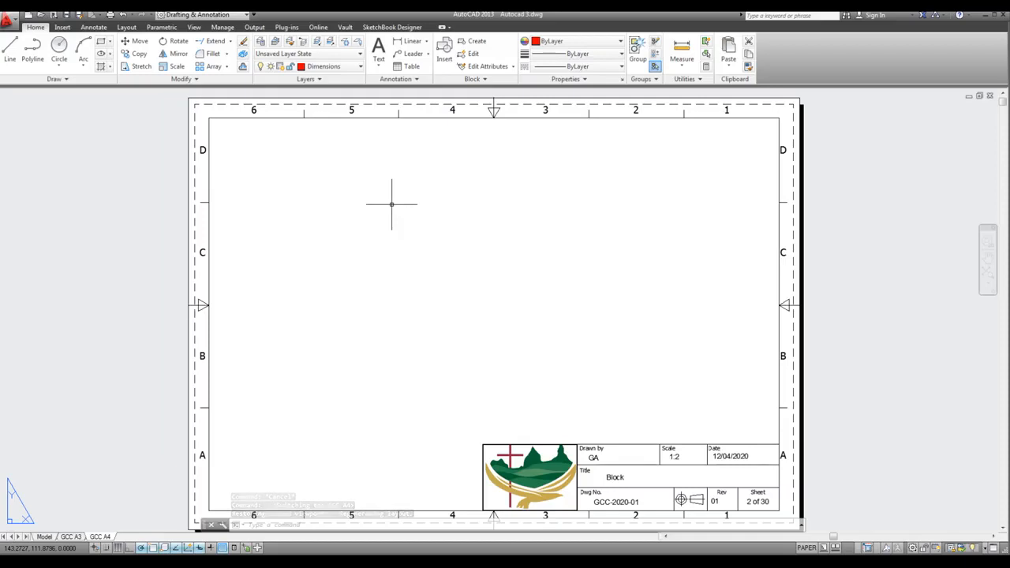
{"action": "left_click", "coordinate": [357, 66]}
{"action": "left_click", "coordinate": [352, 242]}
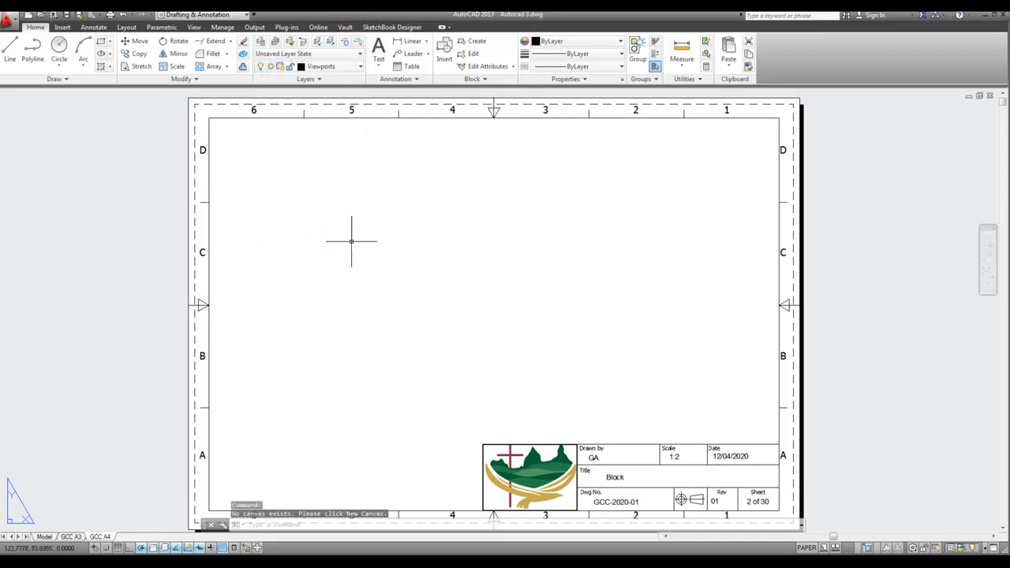
Create a single viewport on the A4 sheet, filling the area inside the border down to the top of the title block
{"action": "type", "text": "V"}
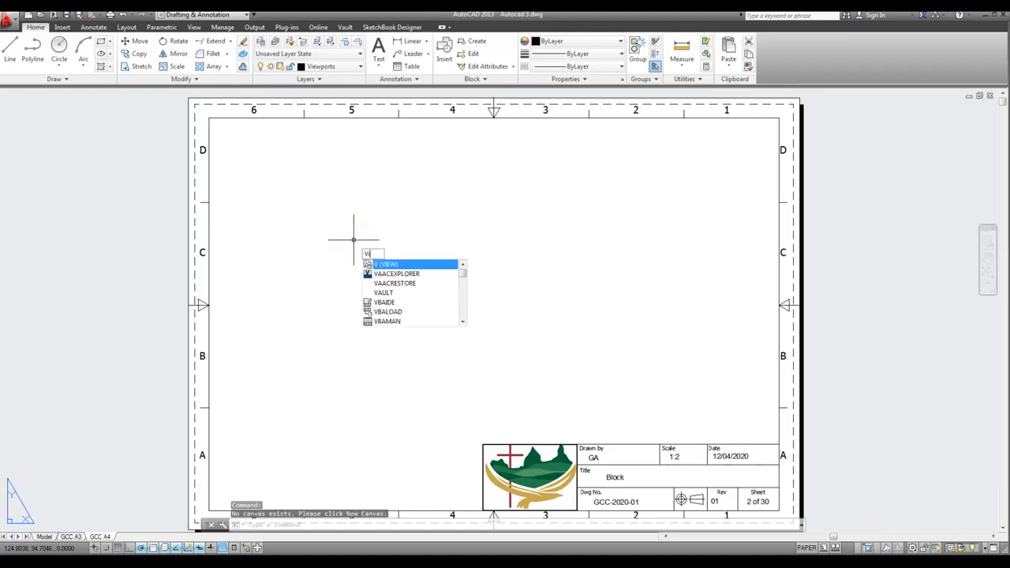
{"action": "type", "text": "IEWPorts"}
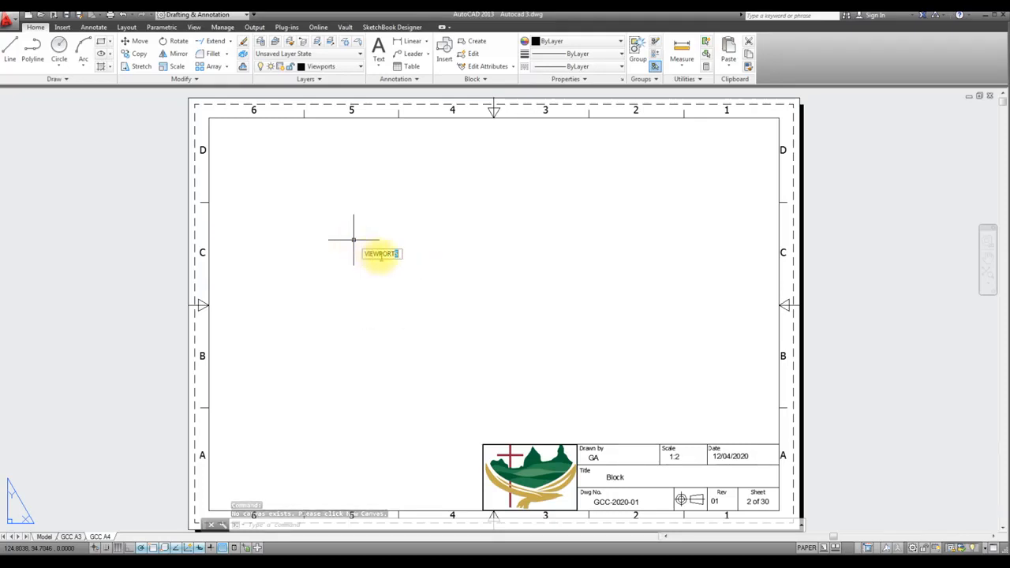
{"action": "key", "text": "Return"}
{"action": "left_click", "coordinate": [379, 235]}
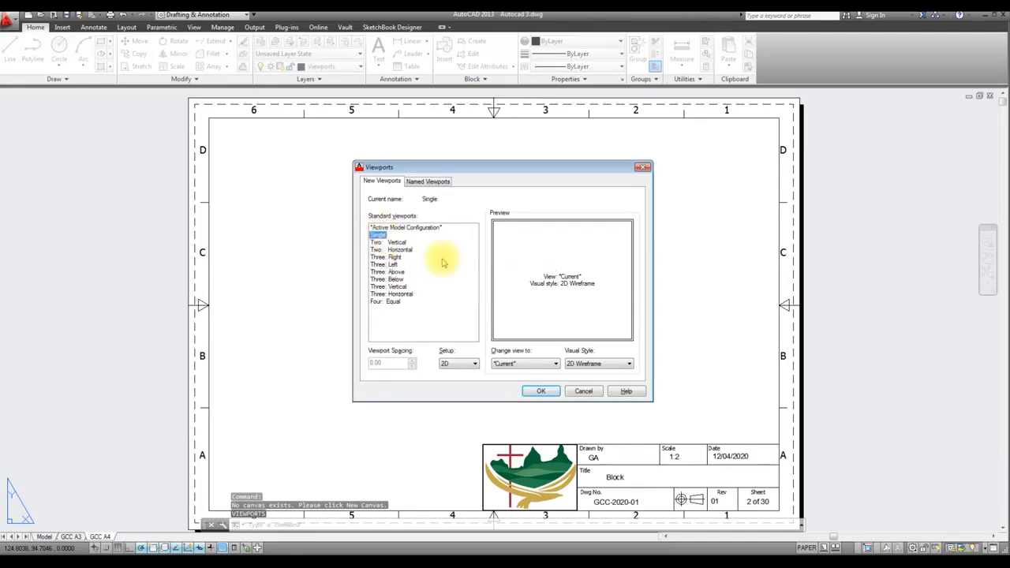
{"action": "left_click", "coordinate": [542, 393]}
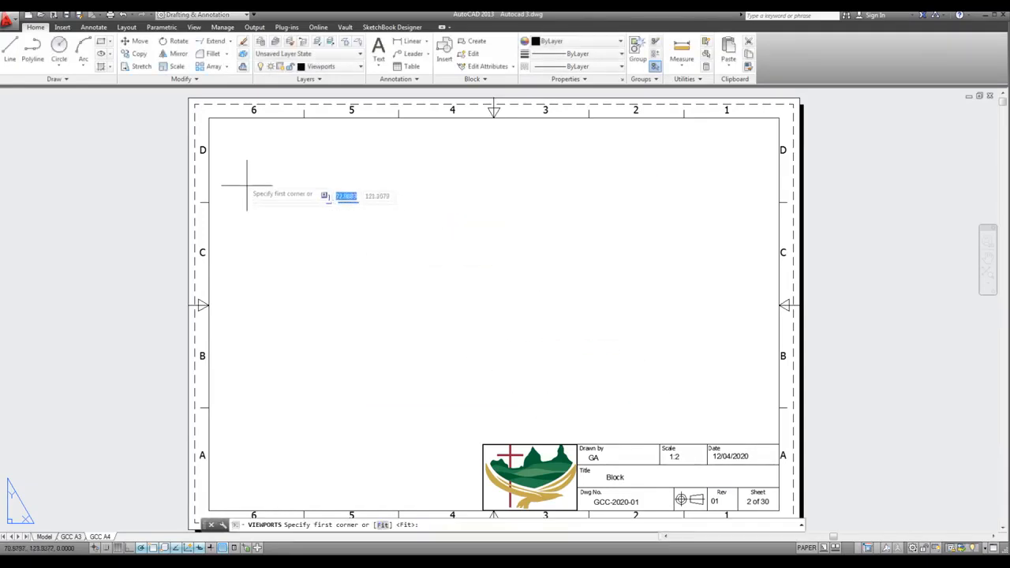
{"action": "left_click", "coordinate": [208, 116]}
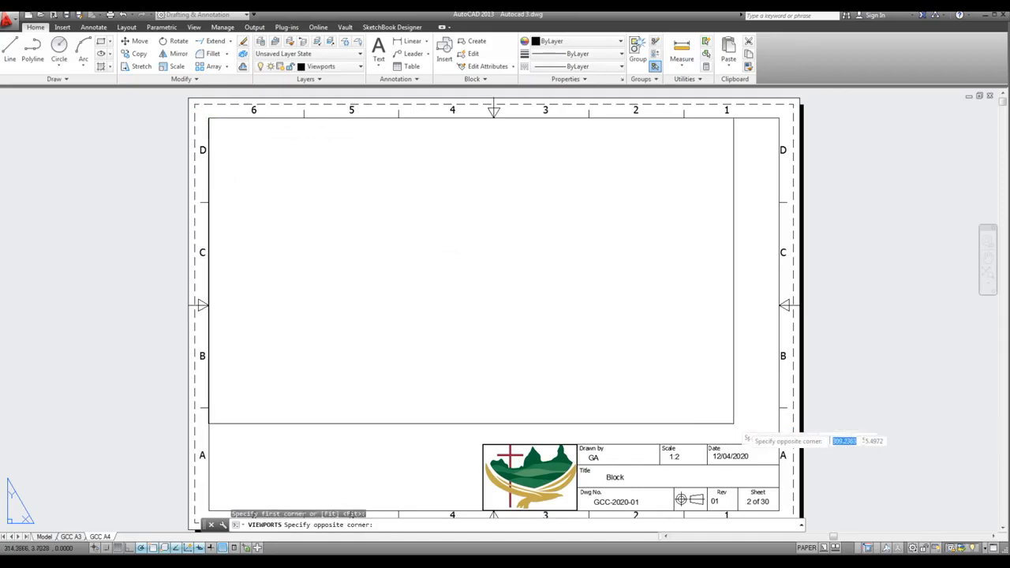
{"action": "left_click", "coordinate": [779, 443]}
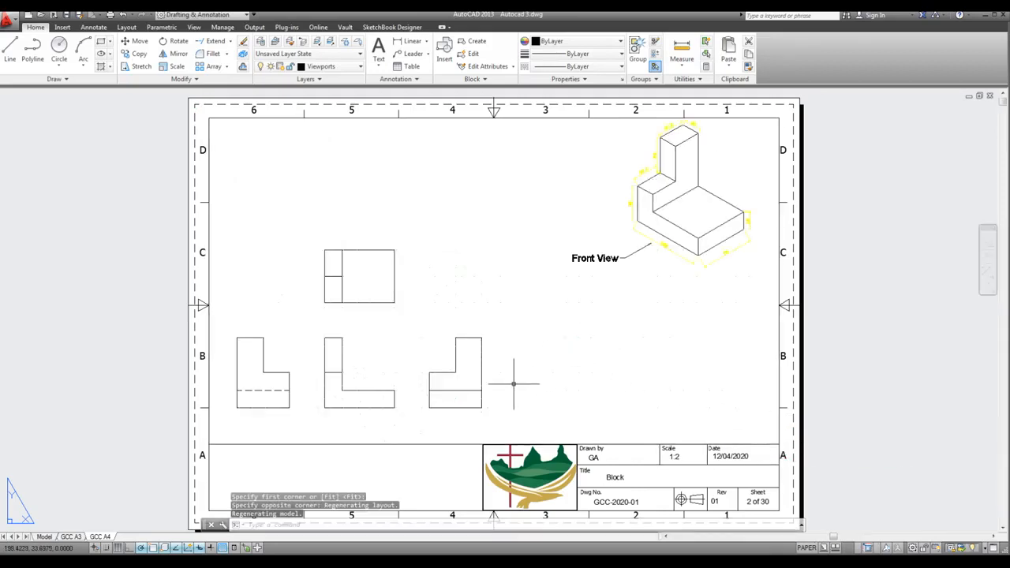
Activate model space in the new viewport and frame the isometric block with its Front View label in it
{"action": "double_click", "coordinate": [443, 314]}
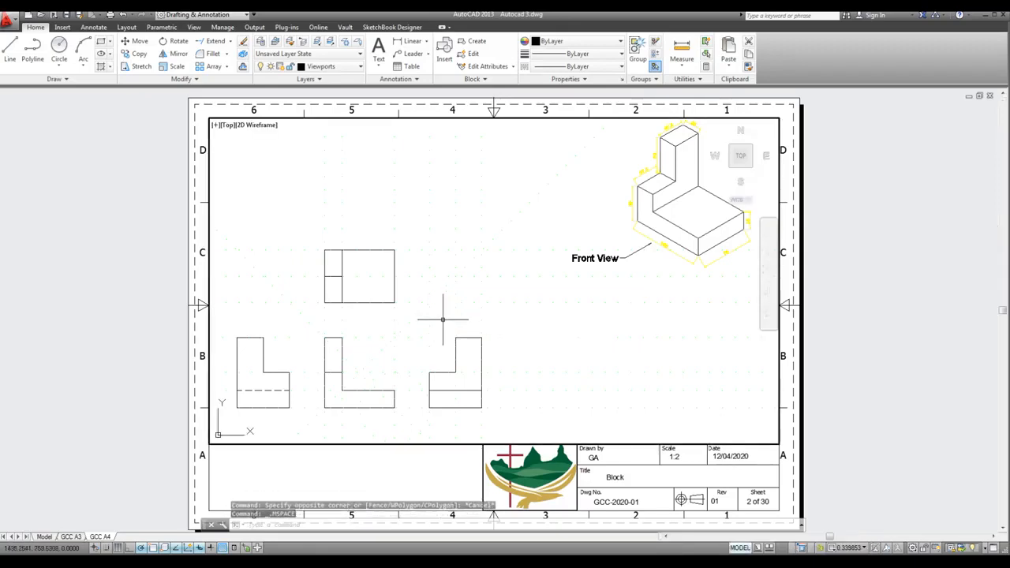
{"action": "scroll", "coordinate": [443, 320], "scroll_direction": "down", "scroll_amount": 4}
{"action": "scroll", "coordinate": [571, 257], "scroll_direction": "up", "scroll_amount": 4}
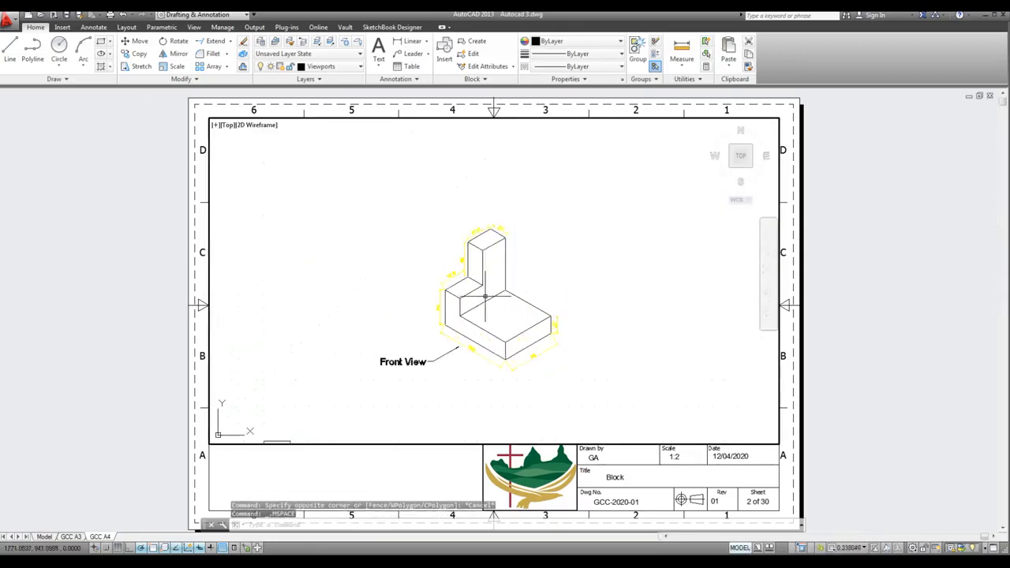
{"action": "scroll", "coordinate": [485, 297], "scroll_direction": "down", "scroll_amount": 4}
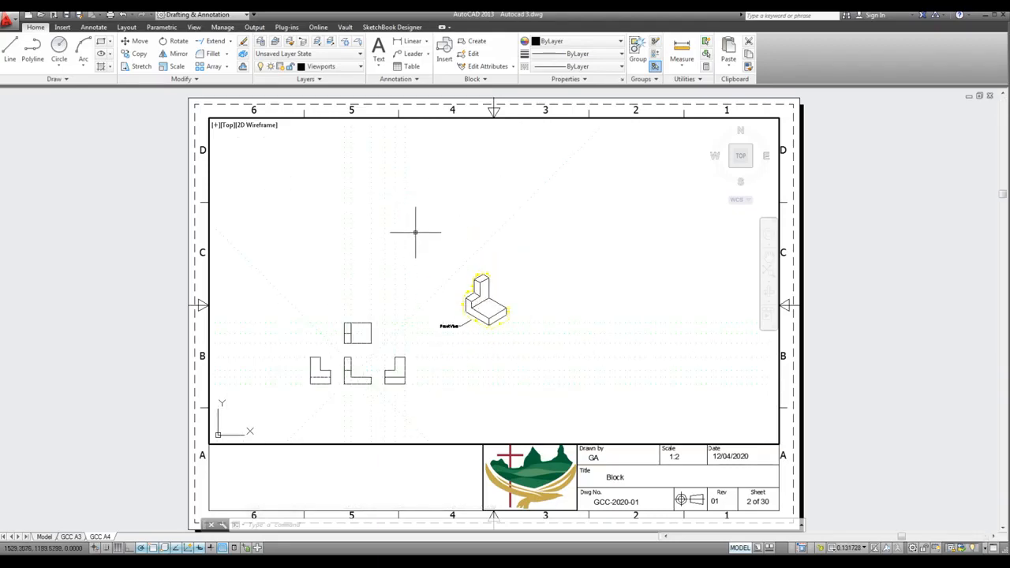
{"action": "scroll", "coordinate": [464, 305], "scroll_direction": "up", "scroll_amount": 2}
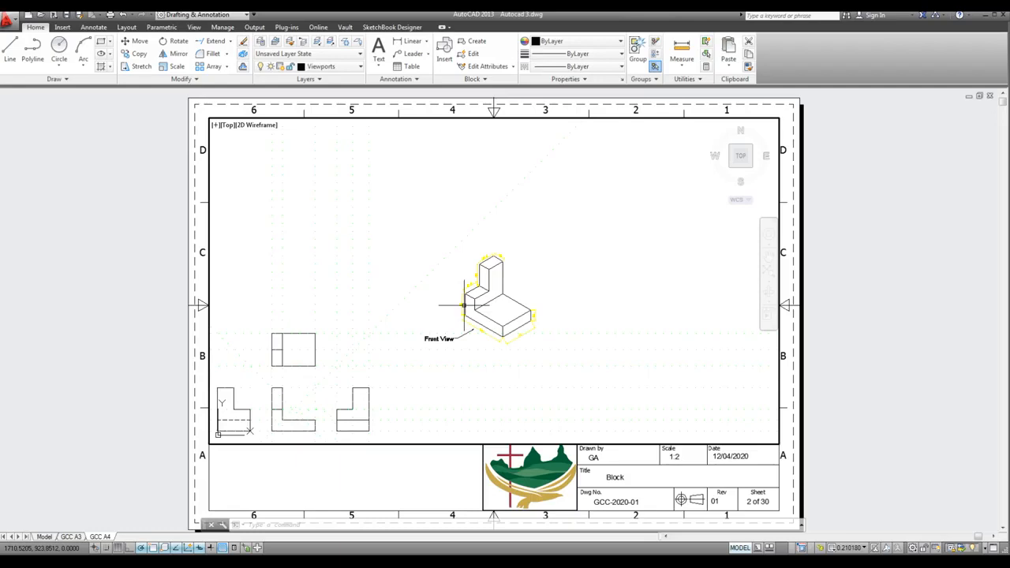
{"action": "scroll", "coordinate": [472, 305], "scroll_direction": "up", "scroll_amount": 3}
{"action": "scroll", "coordinate": [604, 259], "scroll_direction": "up", "scroll_amount": 2}
{"action": "scroll", "coordinate": [604, 265], "scroll_direction": "down", "scroll_amount": 2}
Set the scale of the active A4 viewport to 1:1
{"action": "left_click", "coordinate": [864, 547]}
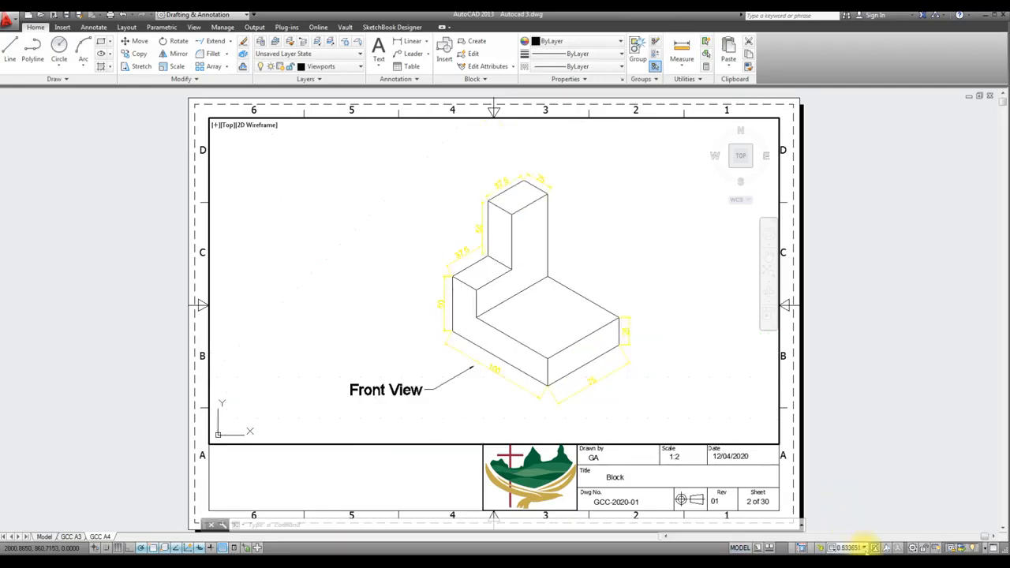
{"action": "left_click", "coordinate": [864, 547]}
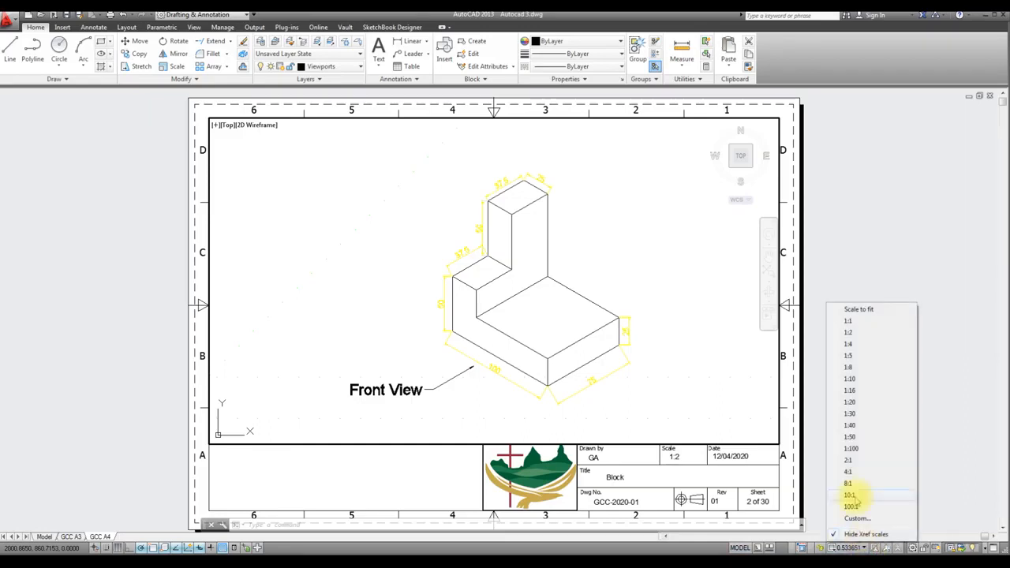
{"action": "left_click", "coordinate": [847, 320]}
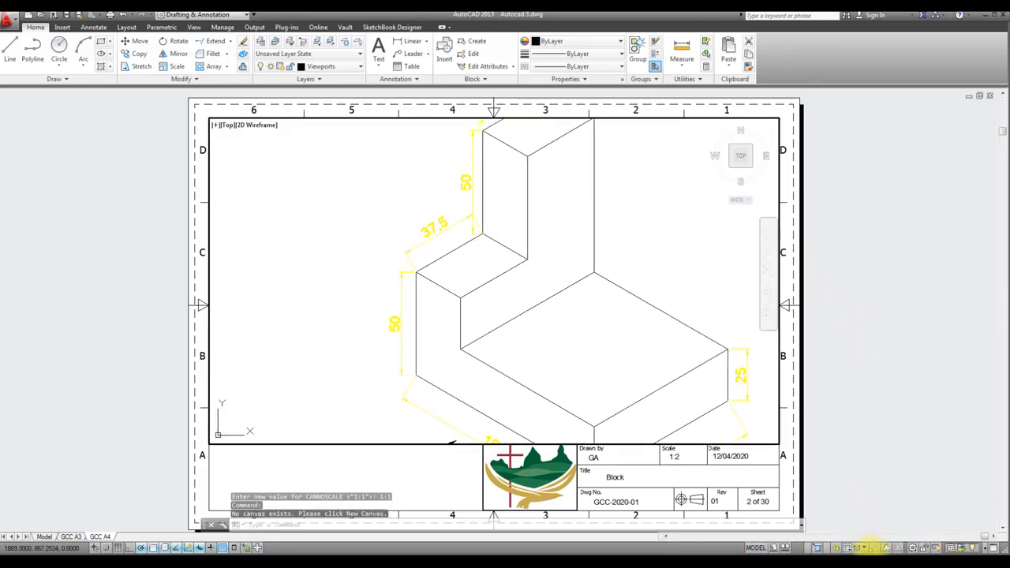
Set the scale of the active A4 viewport to 1:2 and return to paper space
{"action": "left_click", "coordinate": [864, 547]}
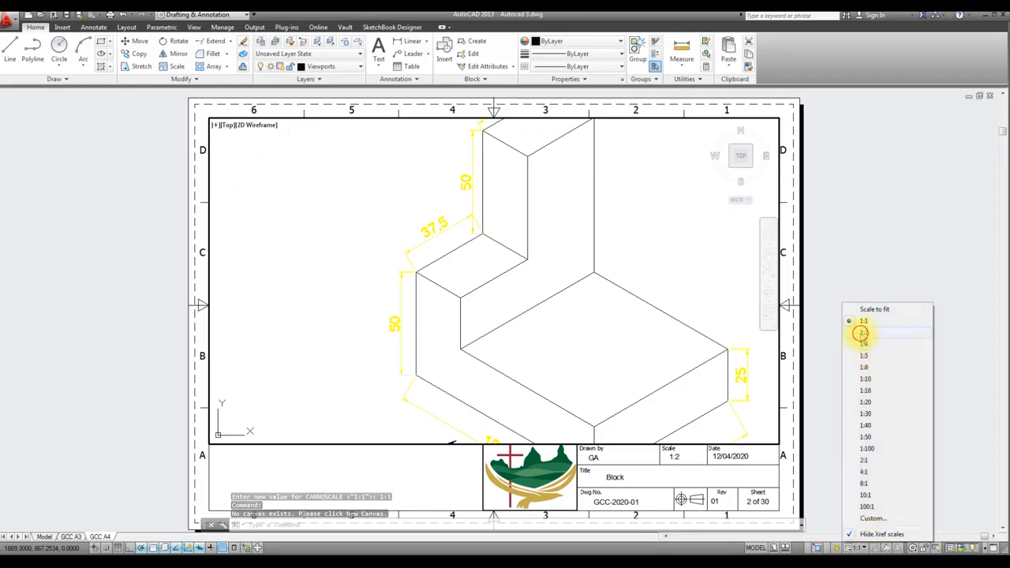
{"action": "left_click", "coordinate": [860, 333]}
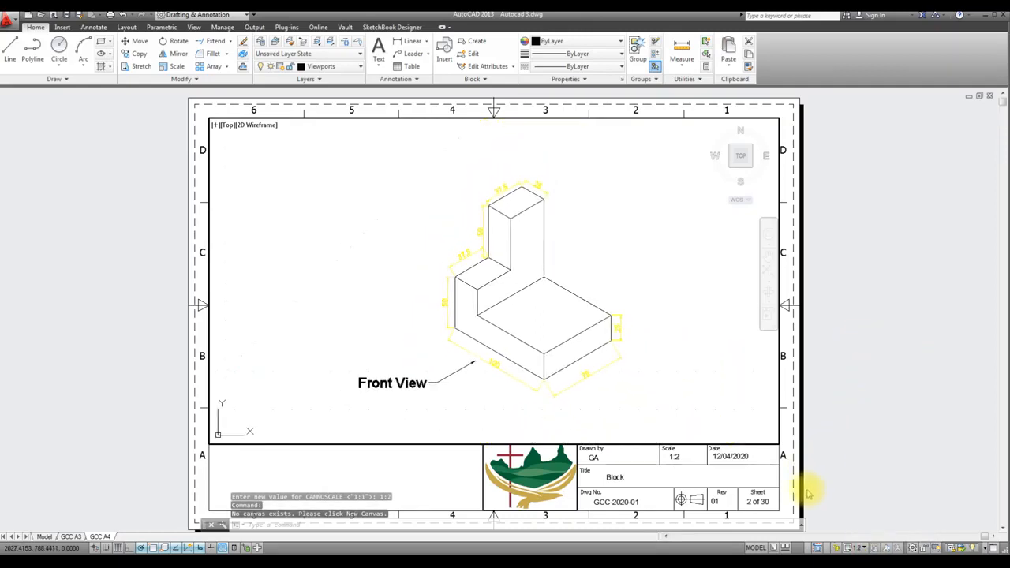
{"action": "left_click", "coordinate": [757, 548]}
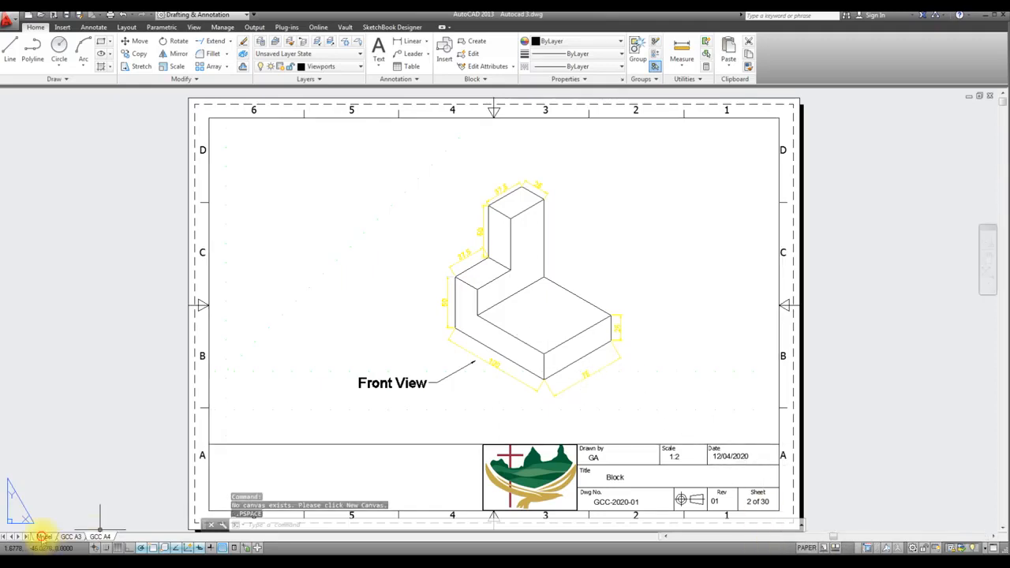
Change the Construction layer's linetype to Continuous in model space and check the result on the GCC A3 layout
{"action": "left_click", "coordinate": [43, 536]}
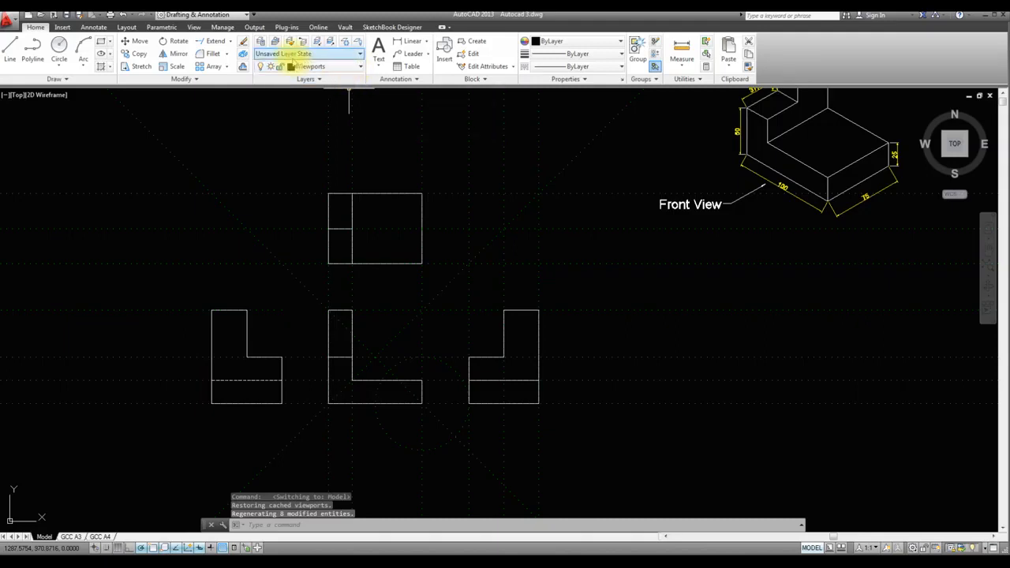
{"action": "left_click", "coordinate": [261, 41]}
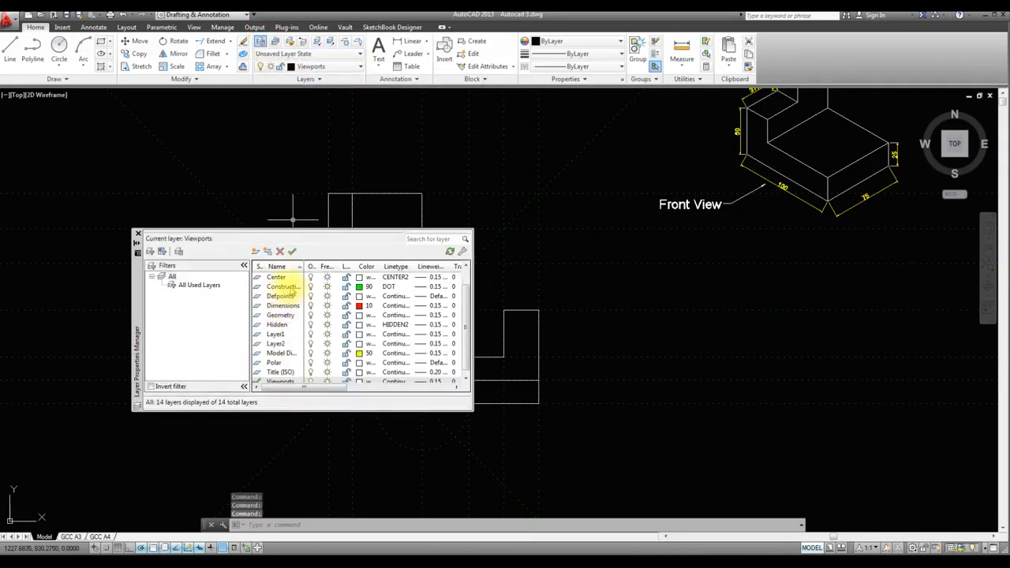
{"action": "left_click", "coordinate": [389, 286]}
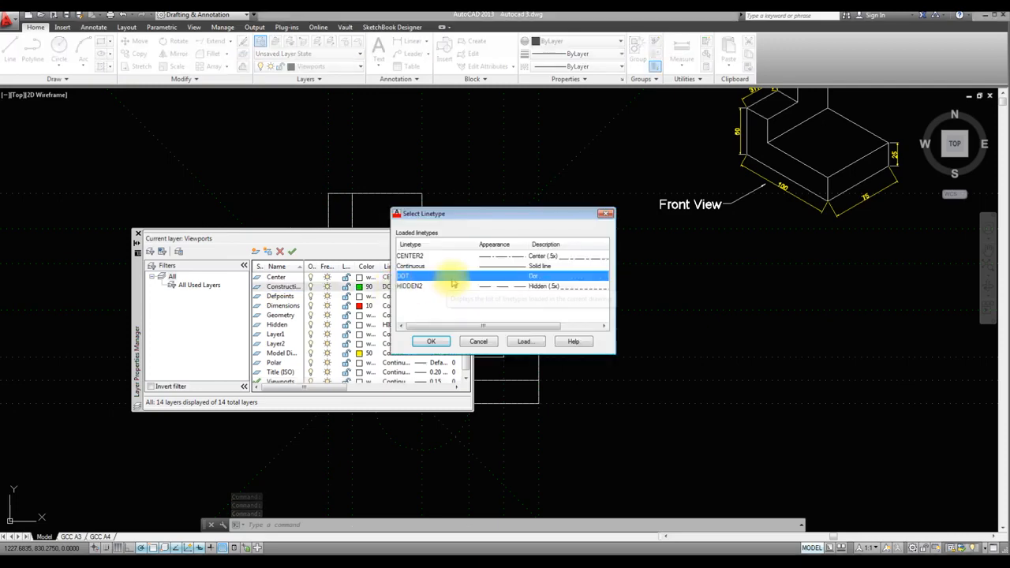
{"action": "left_click", "coordinate": [473, 266]}
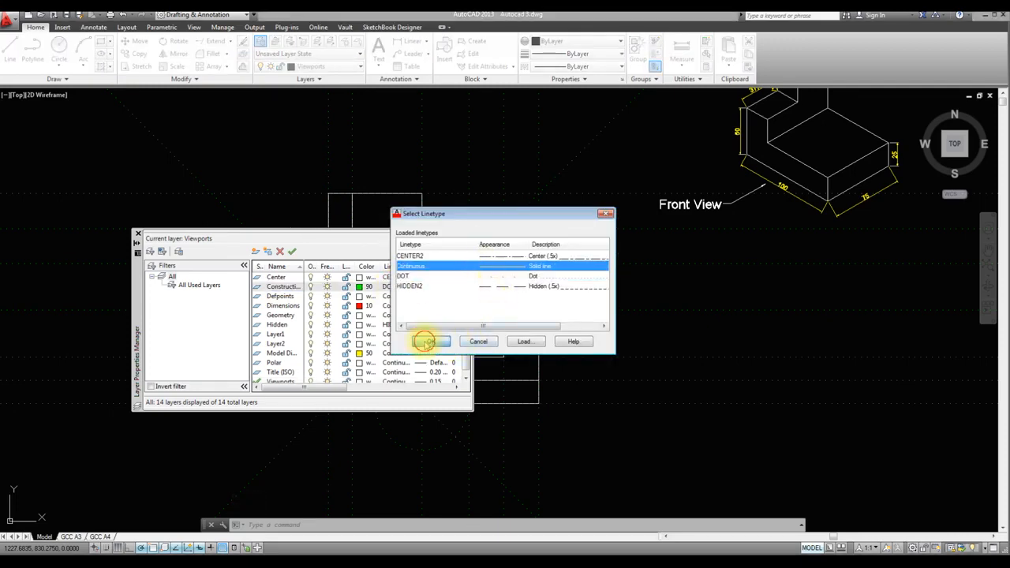
{"action": "left_click", "coordinate": [426, 341]}
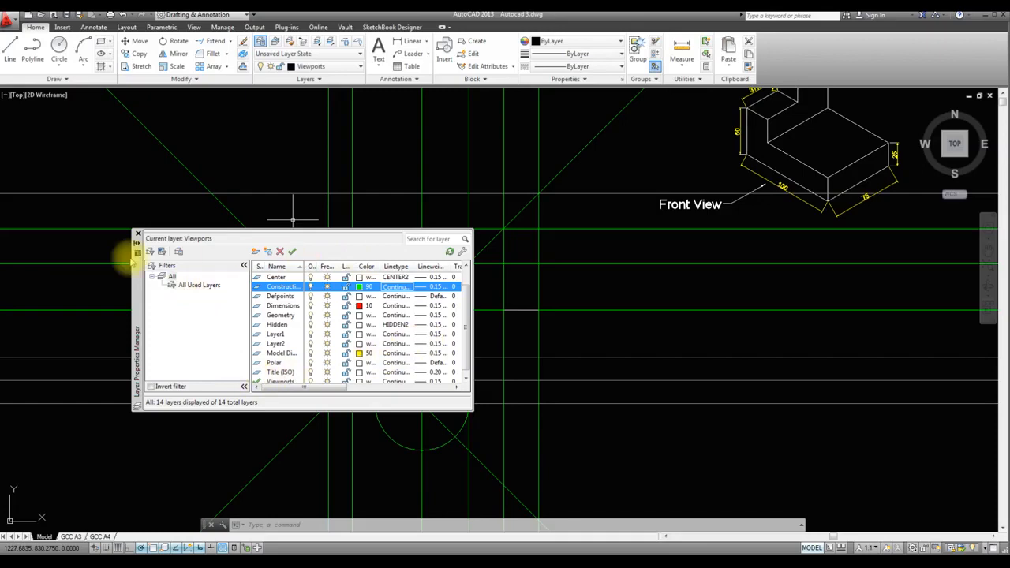
{"action": "left_click", "coordinate": [137, 234]}
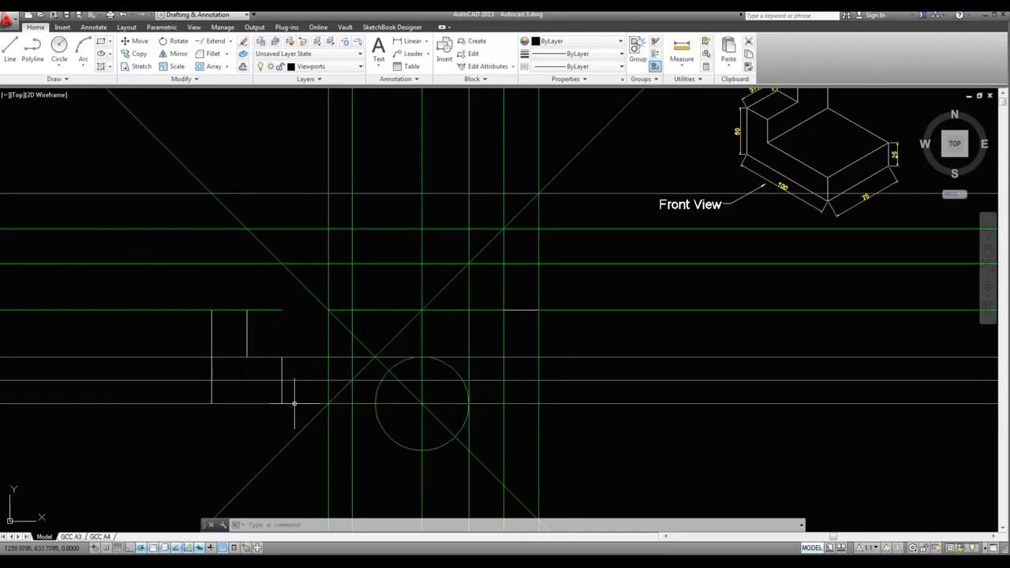
{"action": "left_click", "coordinate": [380, 392]}
{"action": "left_click", "coordinate": [72, 537]}
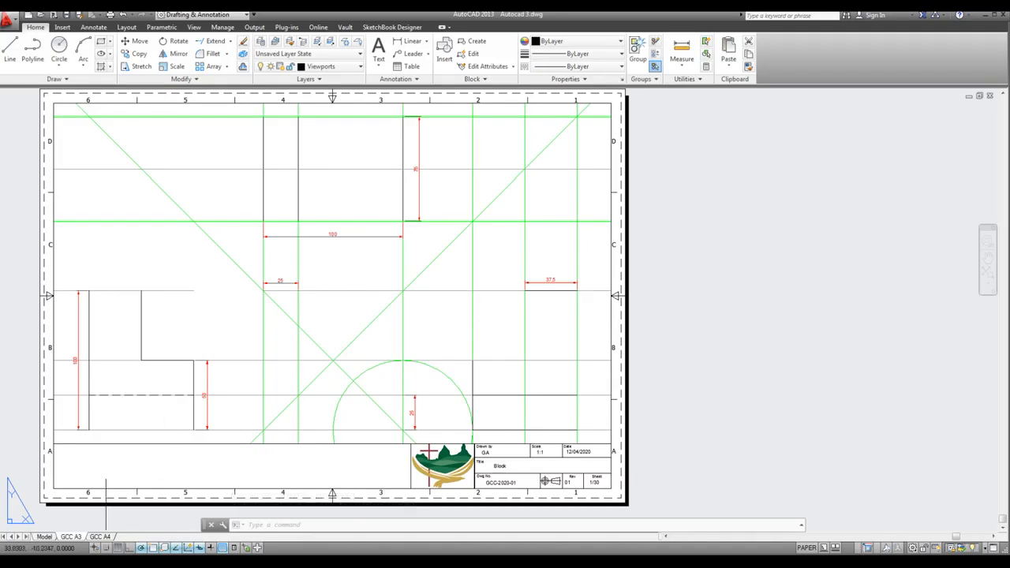
Turn off the Construction layer from model space and check the GCC A3 layout
{"action": "left_click", "coordinate": [44, 537]}
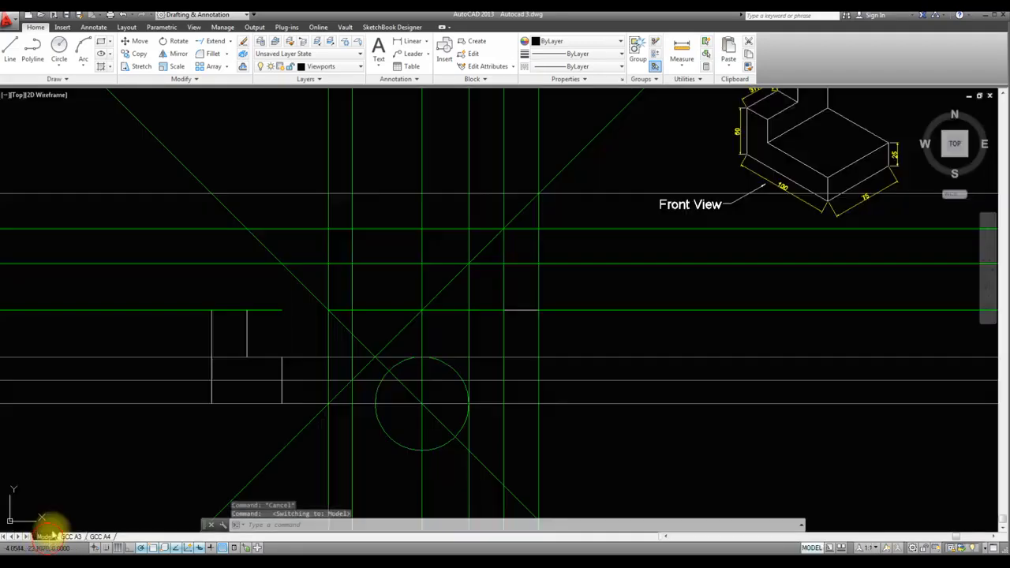
{"action": "left_click", "coordinate": [359, 70]}
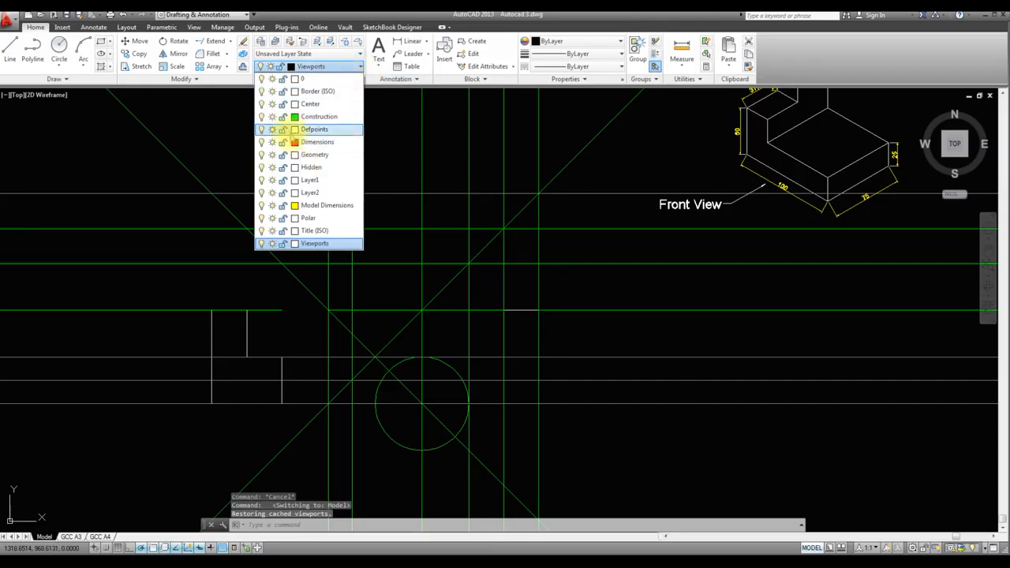
{"action": "left_click", "coordinate": [261, 117]}
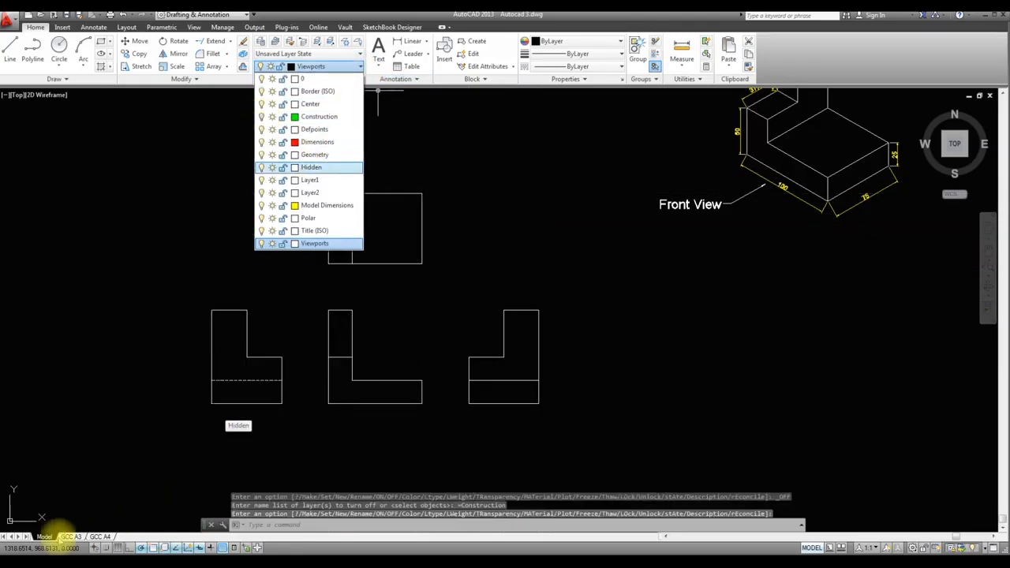
{"action": "left_click", "coordinate": [71, 537]}
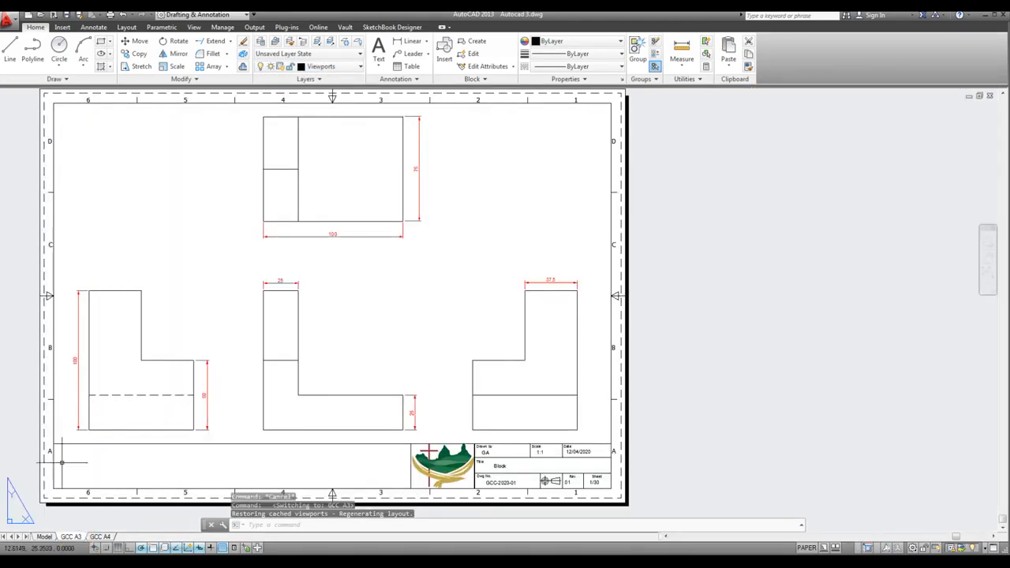
Turn the Construction layer back on from model space
{"action": "left_click", "coordinate": [45, 537]}
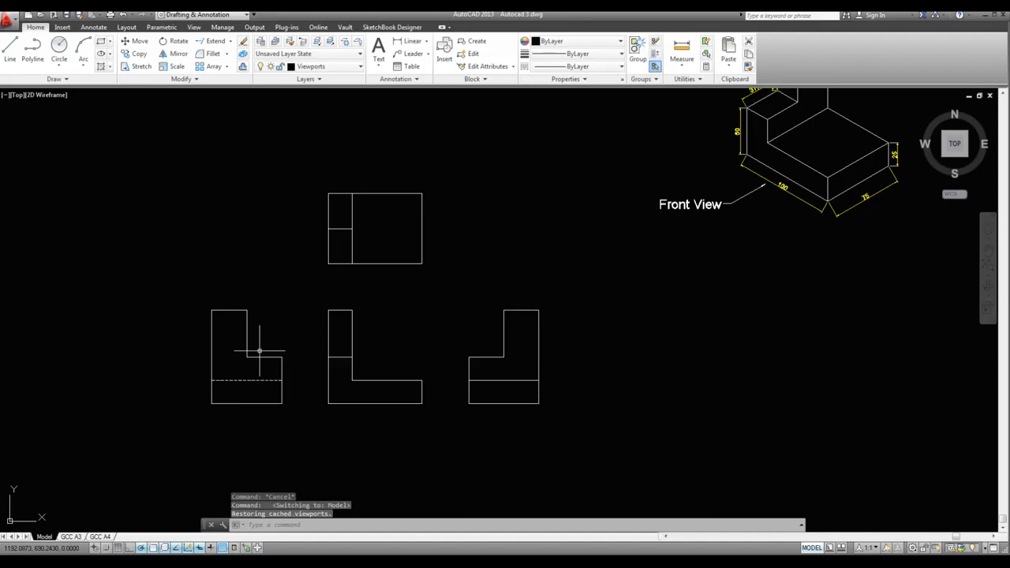
{"action": "left_click", "coordinate": [355, 67]}
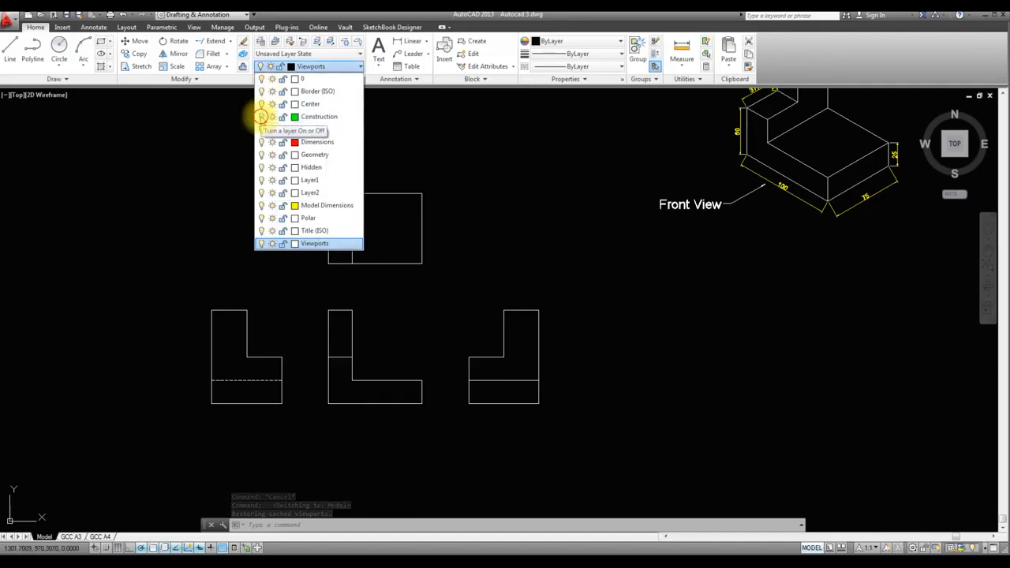
{"action": "left_click", "coordinate": [261, 116]}
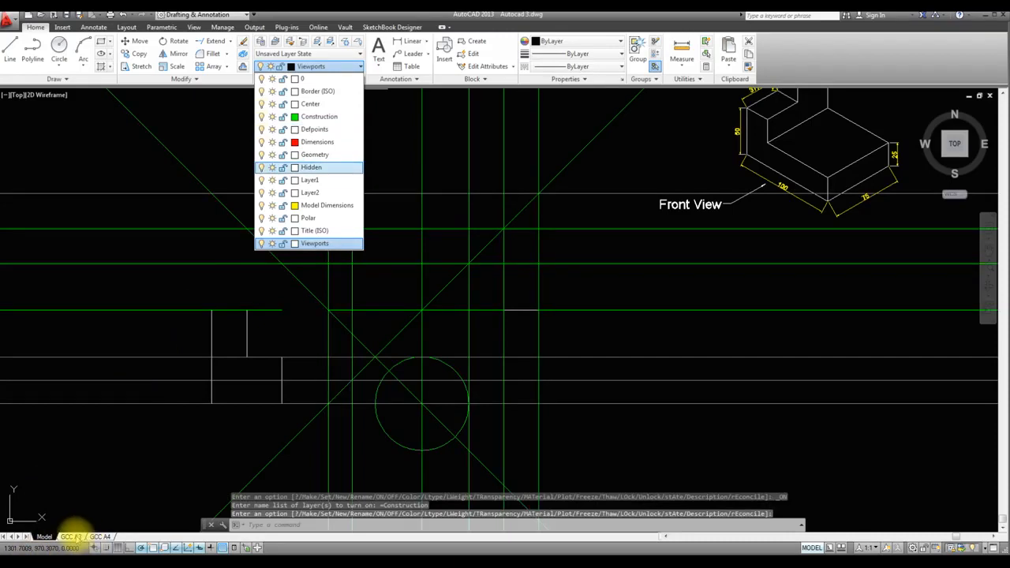
Freeze the Construction layer only in the GCC A3 layout's viewport, then return to paper space
{"action": "left_click", "coordinate": [77, 538]}
{"action": "left_click", "coordinate": [71, 537]}
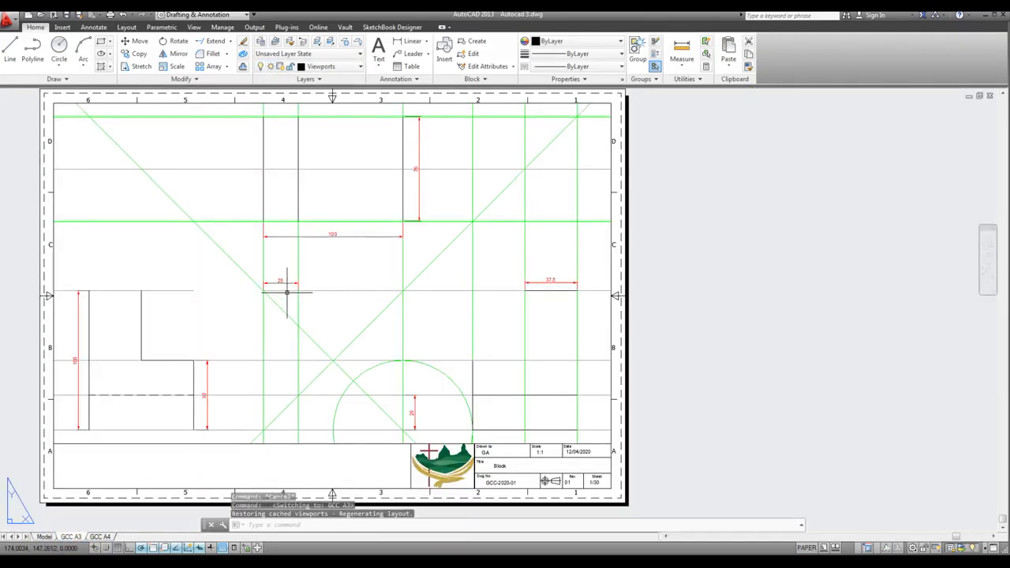
{"action": "left_click", "coordinate": [350, 272]}
{"action": "double_click", "coordinate": [351, 272]}
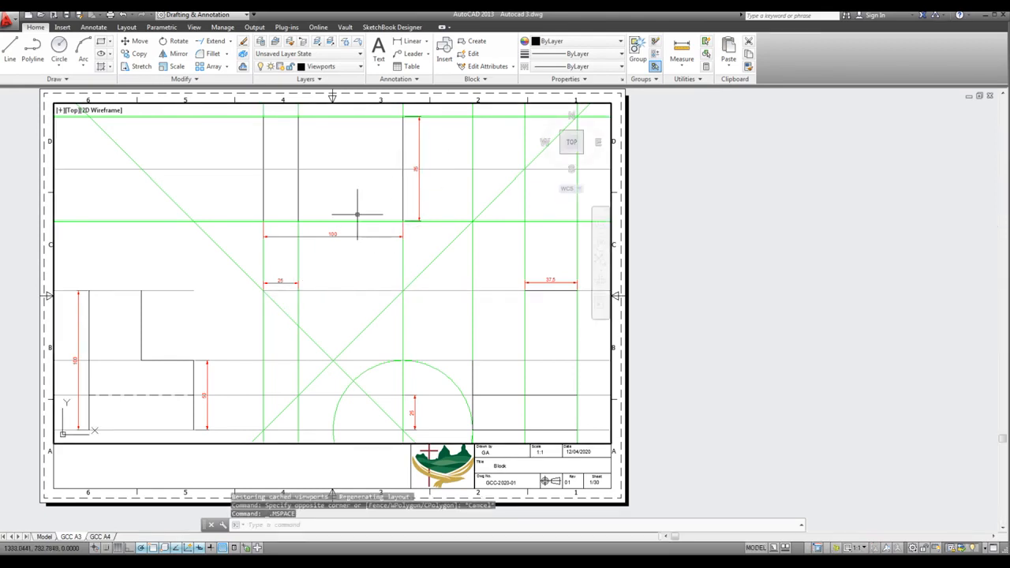
{"action": "left_click", "coordinate": [360, 67]}
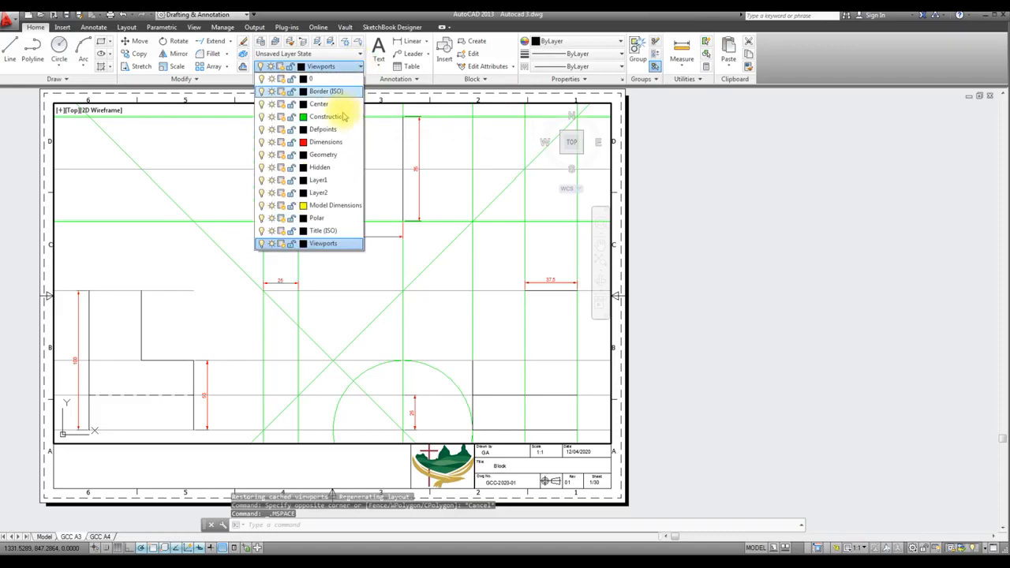
{"action": "left_click", "coordinate": [281, 117]}
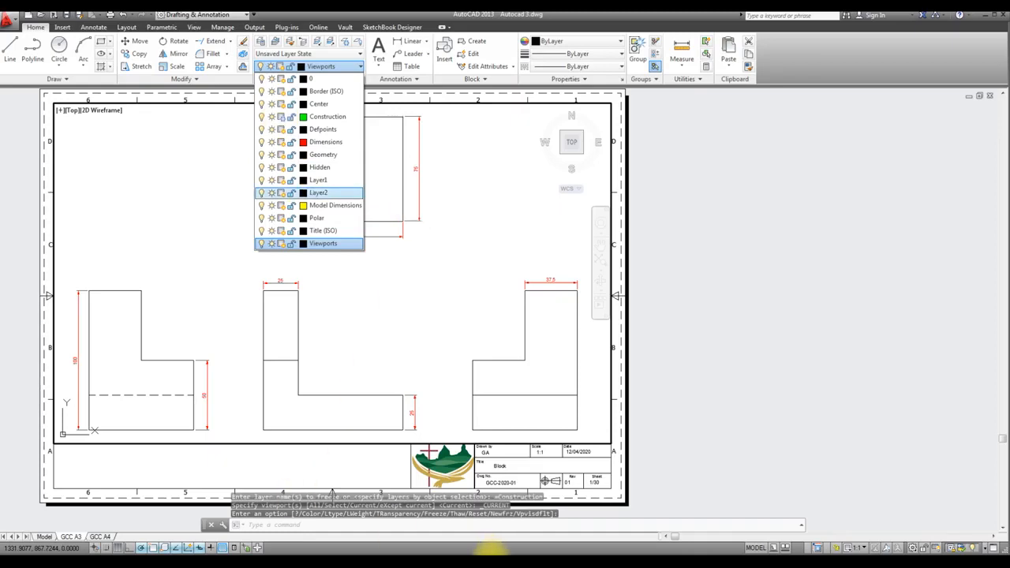
{"action": "left_click", "coordinate": [756, 548]}
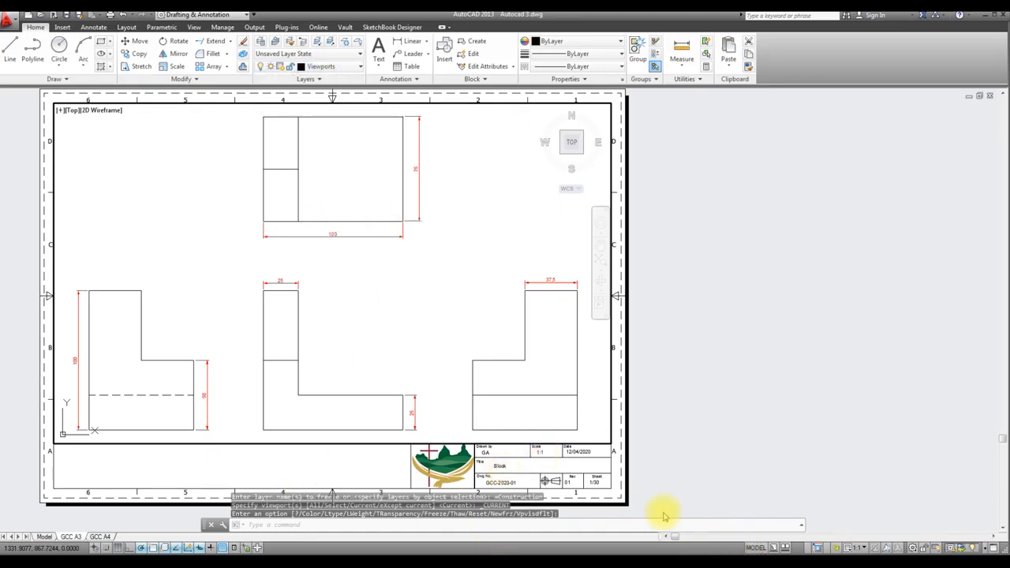
{"action": "left_click", "coordinate": [757, 548]}
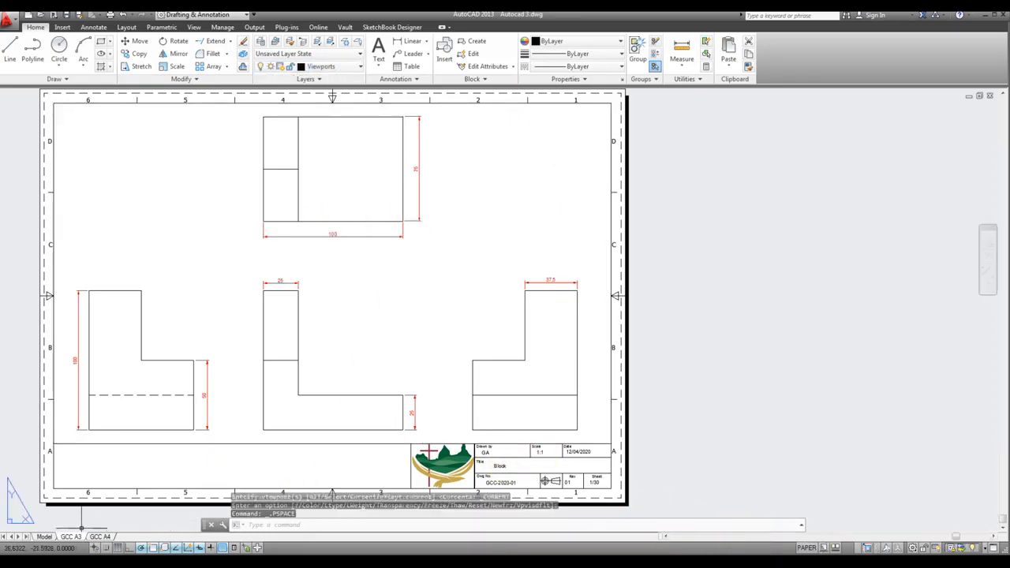
Compare the visibility of the construction lines in model space, the GCC A3 layout and the GCC A4 layout
{"action": "left_click", "coordinate": [41, 536]}
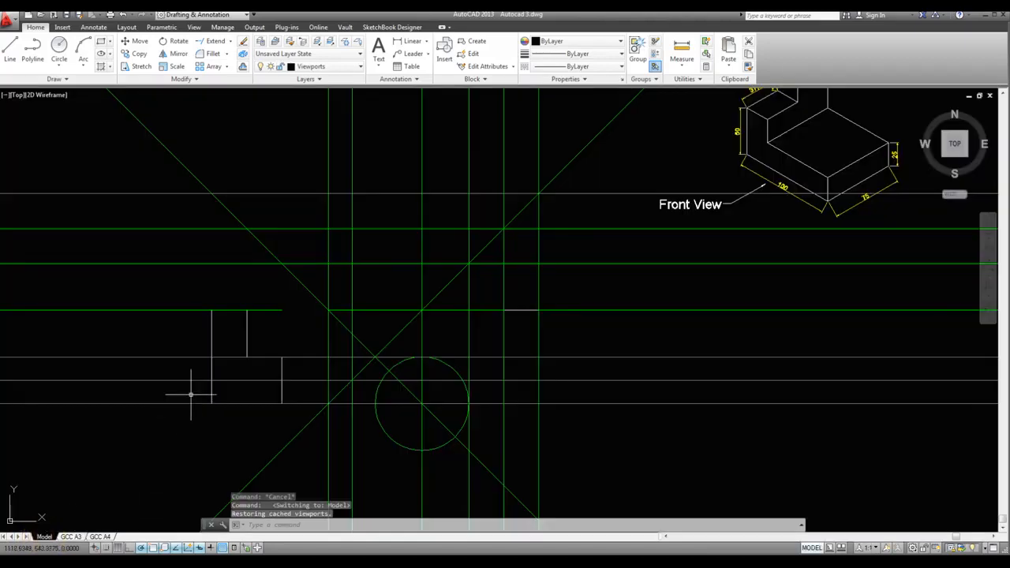
{"action": "left_click", "coordinate": [71, 537]}
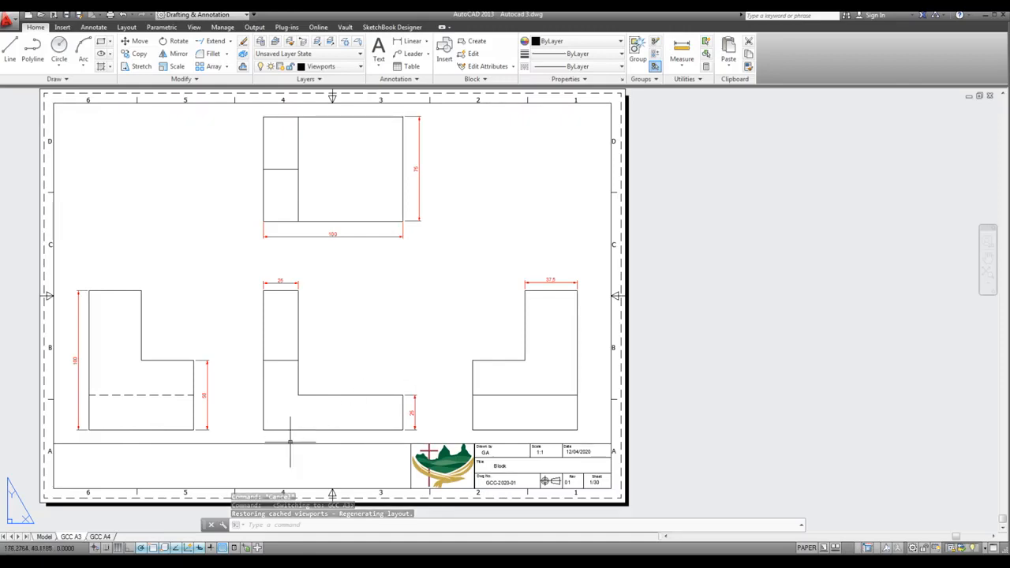
{"action": "left_click", "coordinate": [98, 537]}
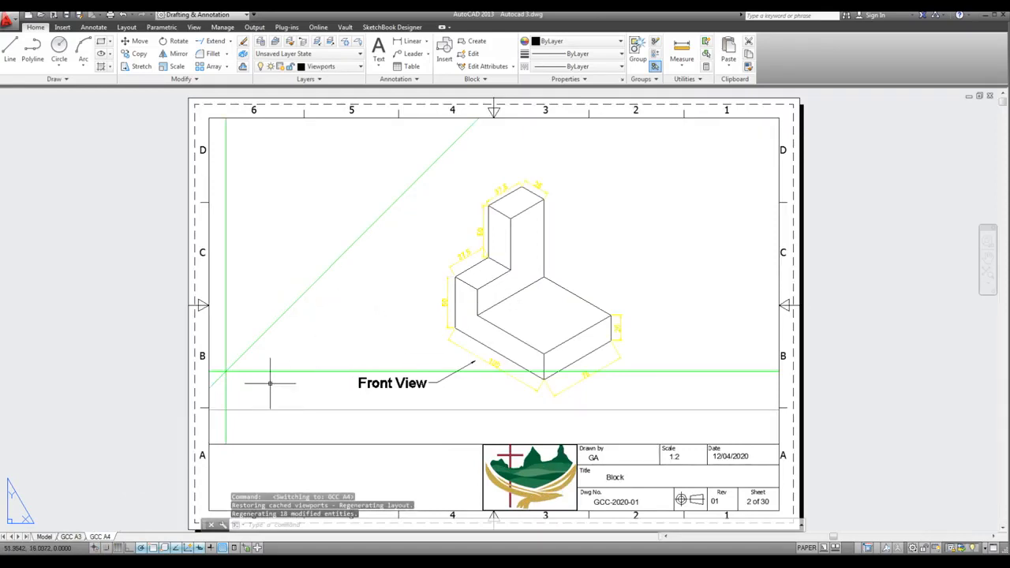
{"action": "left_click", "coordinate": [71, 536]}
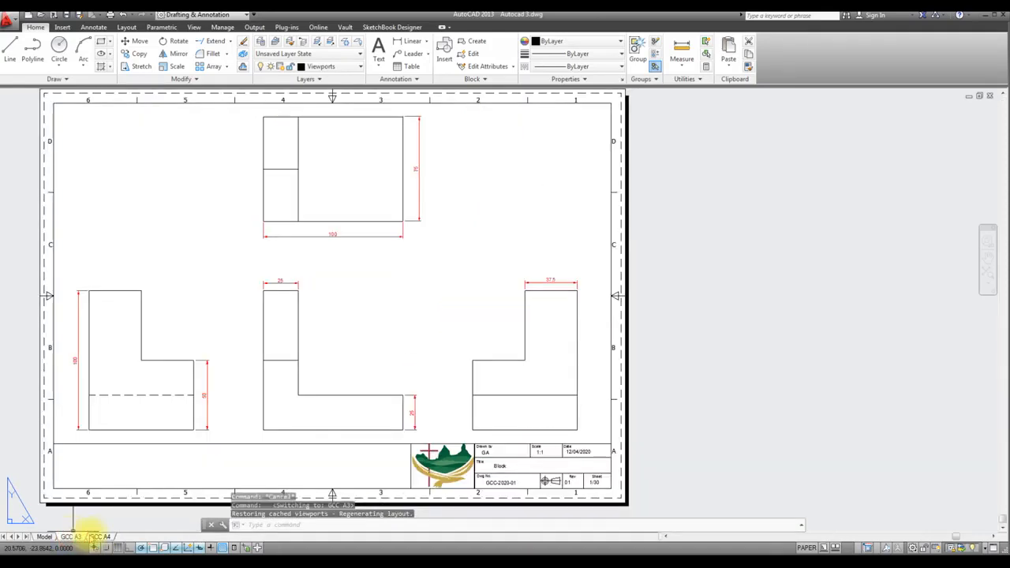
Freeze the Construction and Model Dimensions layers only in the GCC A4 layout's viewport, then return to paper space
{"action": "left_click", "coordinate": [100, 537]}
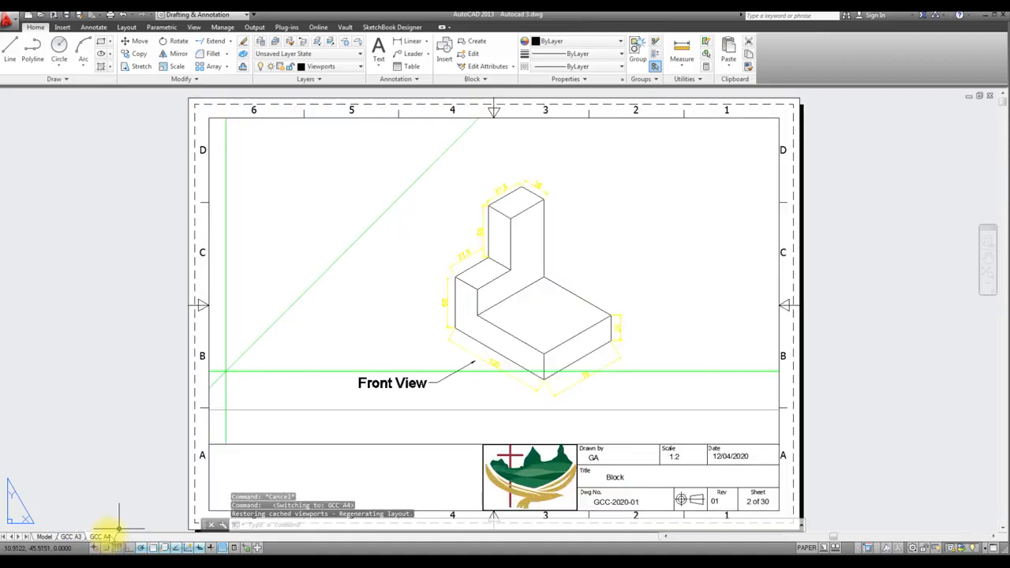
{"action": "double_click", "coordinate": [372, 290]}
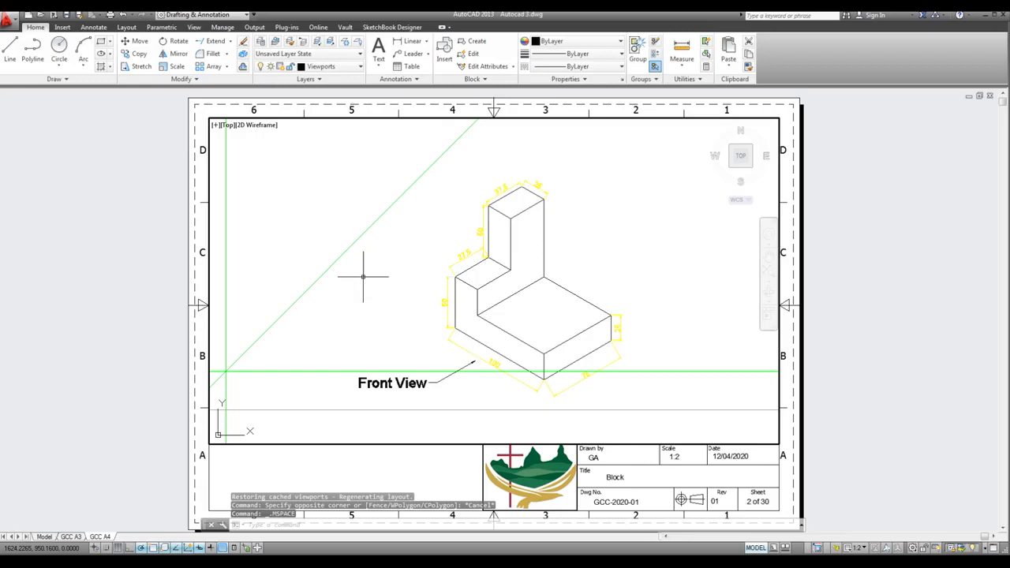
{"action": "left_click", "coordinate": [352, 66]}
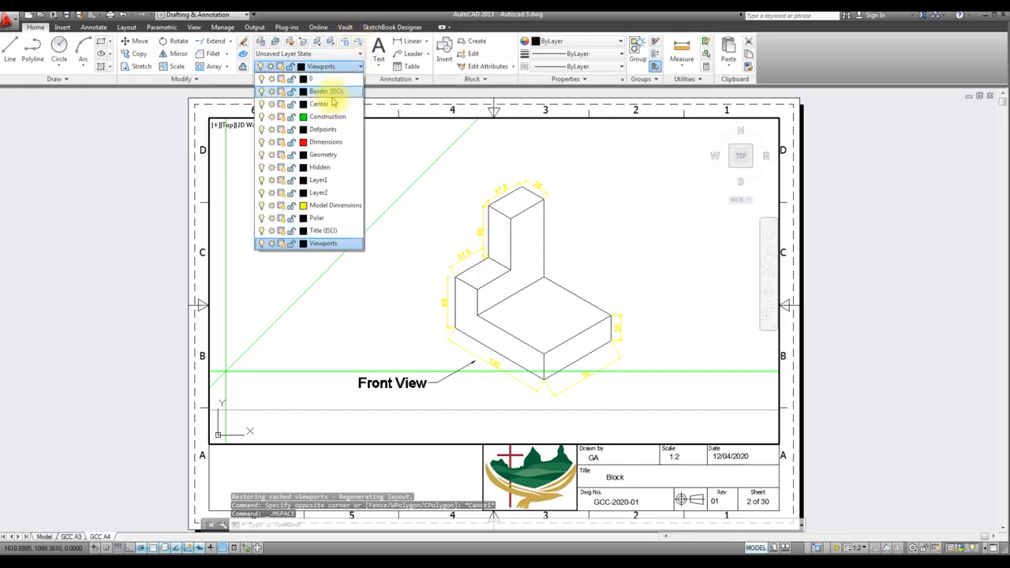
{"action": "left_click", "coordinate": [282, 117]}
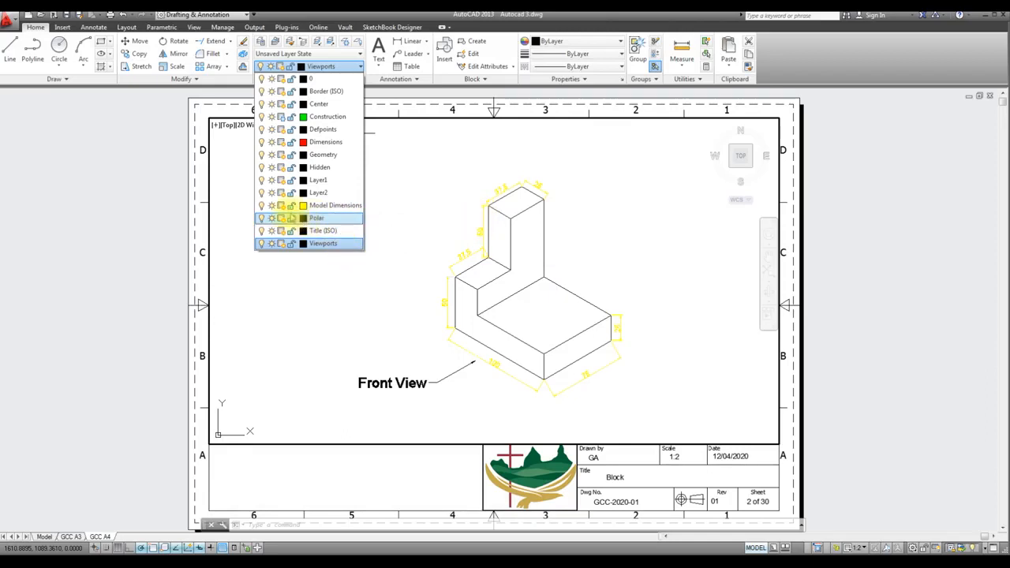
{"action": "left_click", "coordinate": [282, 206]}
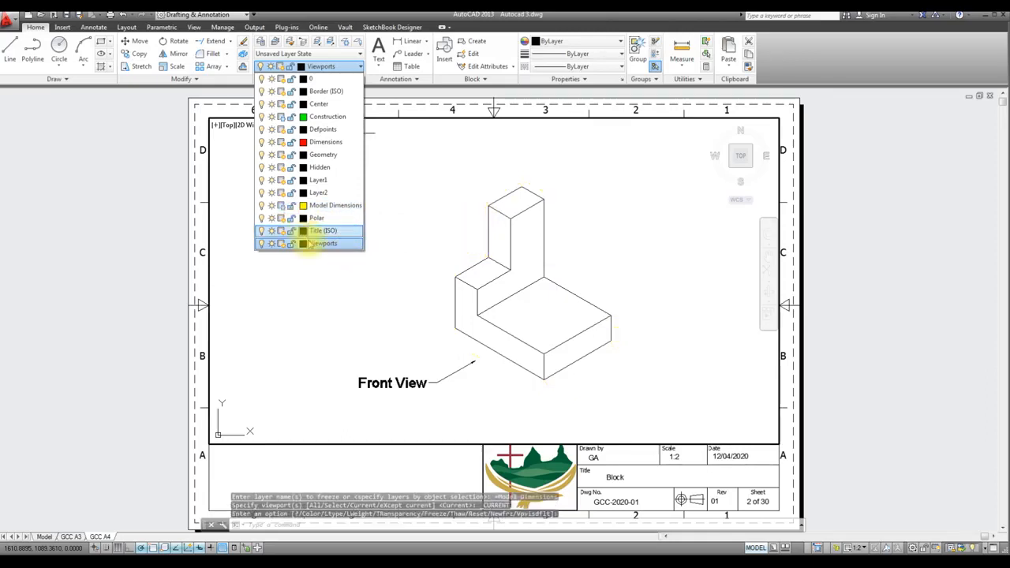
{"action": "left_click", "coordinate": [365, 483]}
{"action": "left_click", "coordinate": [758, 548]}
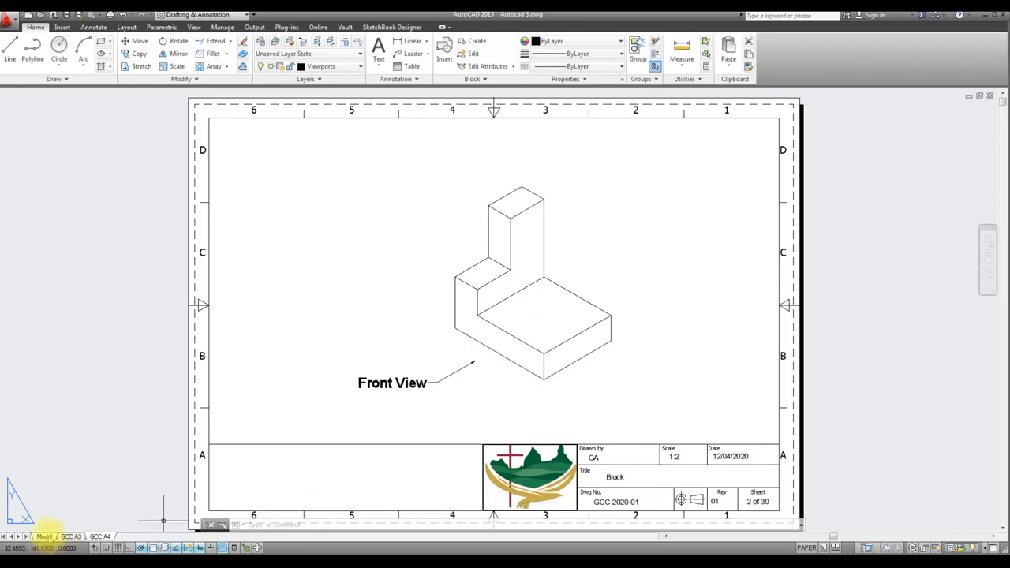
Check the construction lines and dimensions in model space against the GCC A4 layout
{"action": "left_click", "coordinate": [44, 536]}
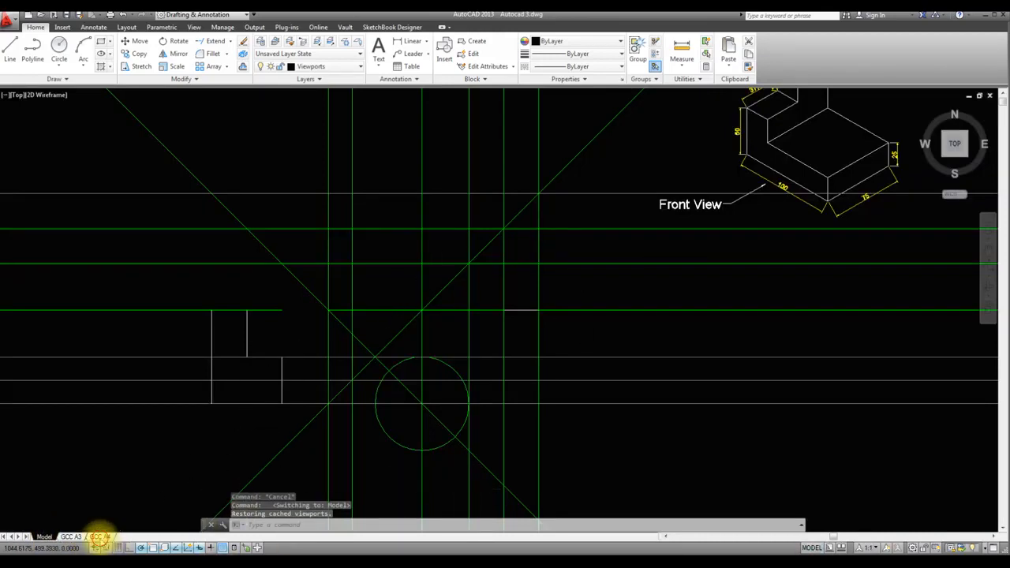
{"action": "left_click", "coordinate": [100, 537]}
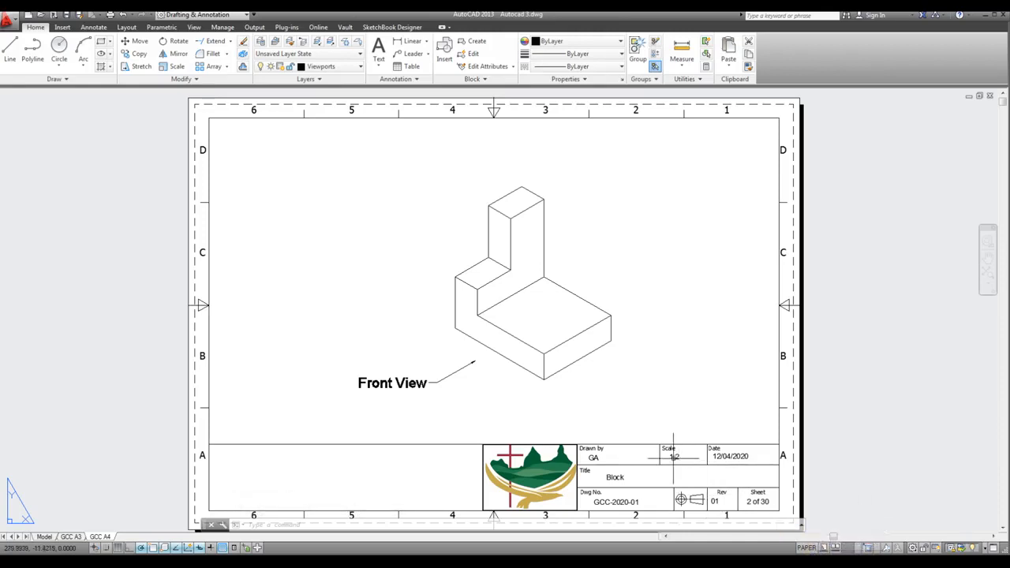
Set the SCALE attribute of the GCC A4 title block to 1:4 and apply it
{"action": "double_click", "coordinate": [594, 458]}
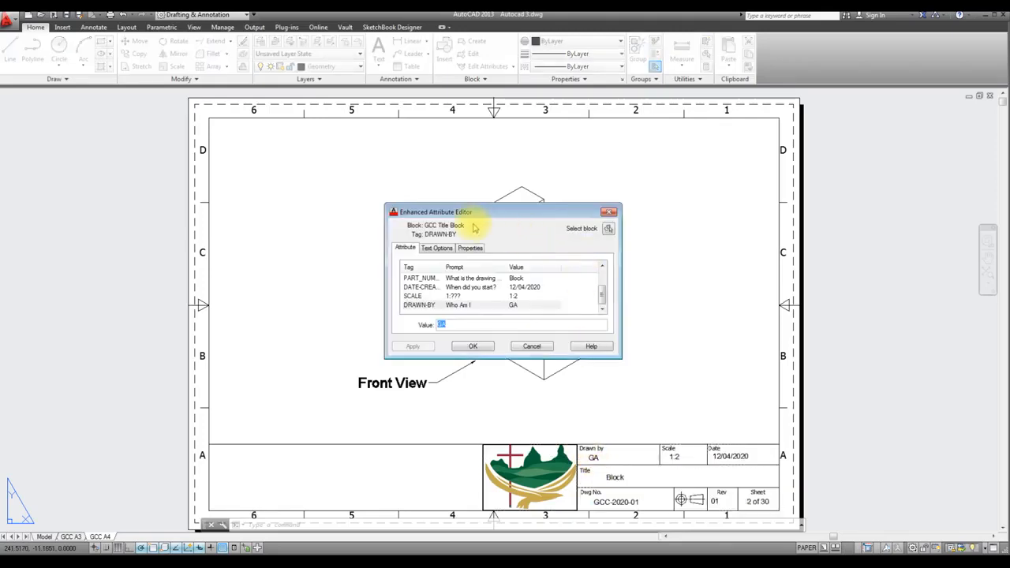
{"action": "mouse_move", "coordinate": [601, 296]}
{"action": "left_mouse_down"}
{"action": "mouse_move", "coordinate": [602, 284]}
{"action": "mouse_move", "coordinate": [605, 298]}
{"action": "left_mouse_up"}
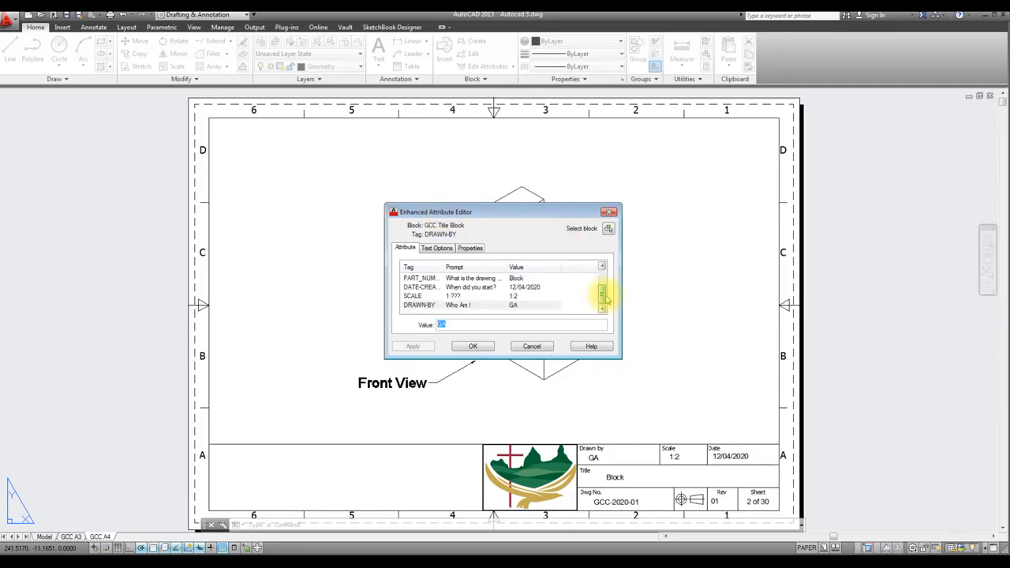
{"action": "left_click", "coordinate": [455, 295]}
{"action": "left_click", "coordinate": [449, 324]}
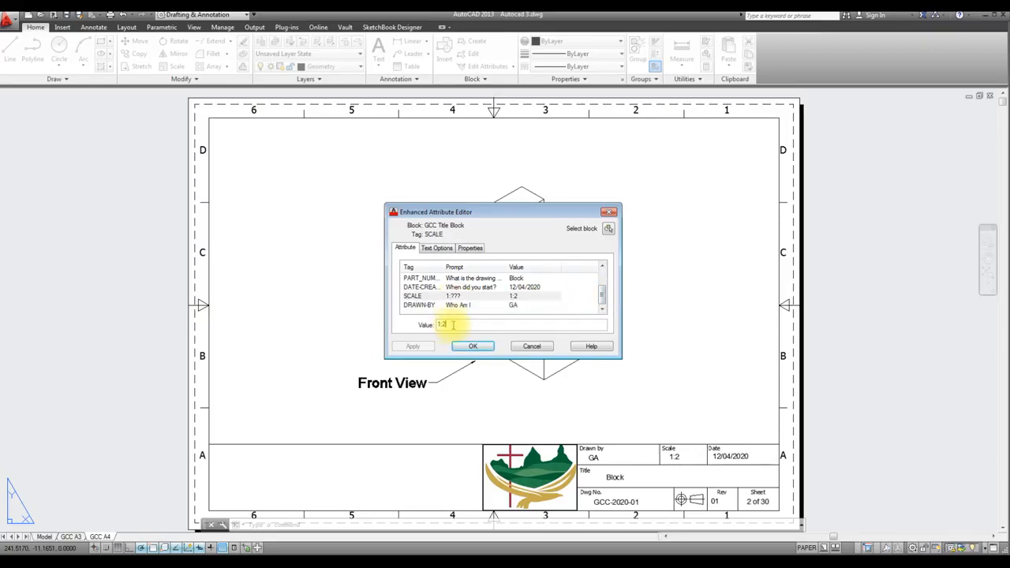
{"action": "type", "text": "4"}
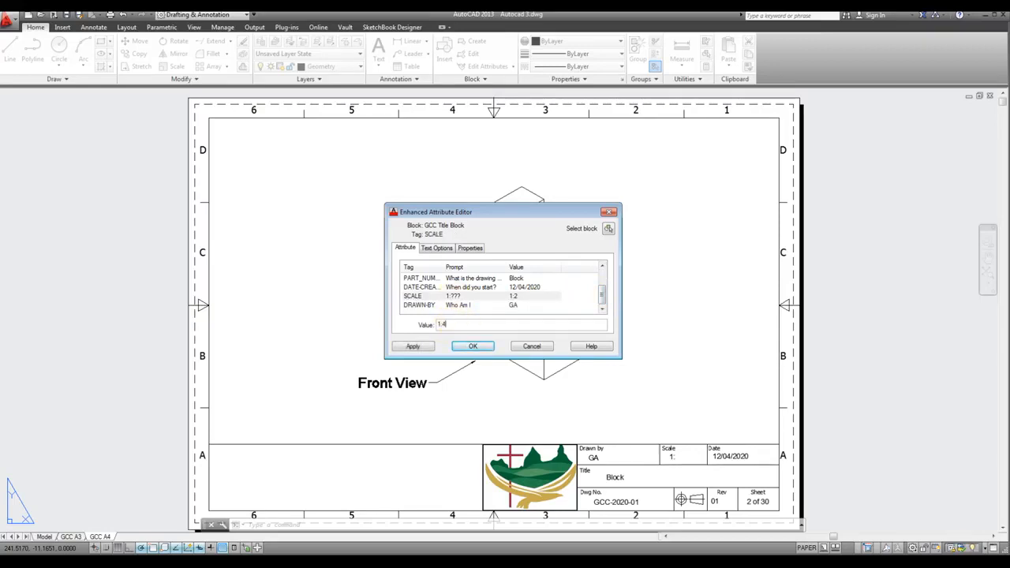
{"action": "left_click", "coordinate": [413, 347]}
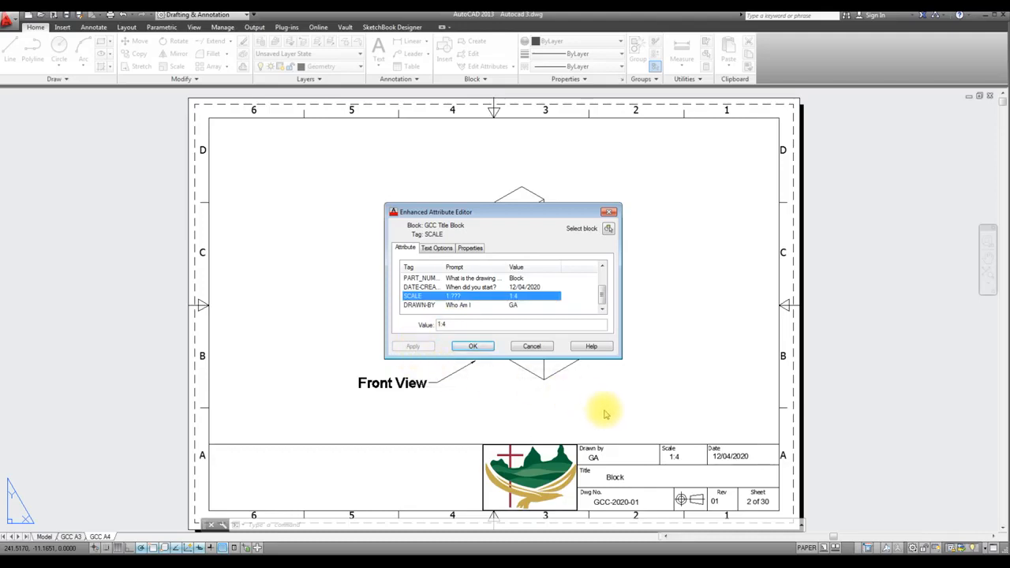
Set the title block's SCALE attribute back to 1:2, apply it and finish editing the attributes
{"action": "left_click", "coordinate": [456, 324]}
{"action": "key", "text": "BackSpace"}
{"action": "type", "text": "2"}
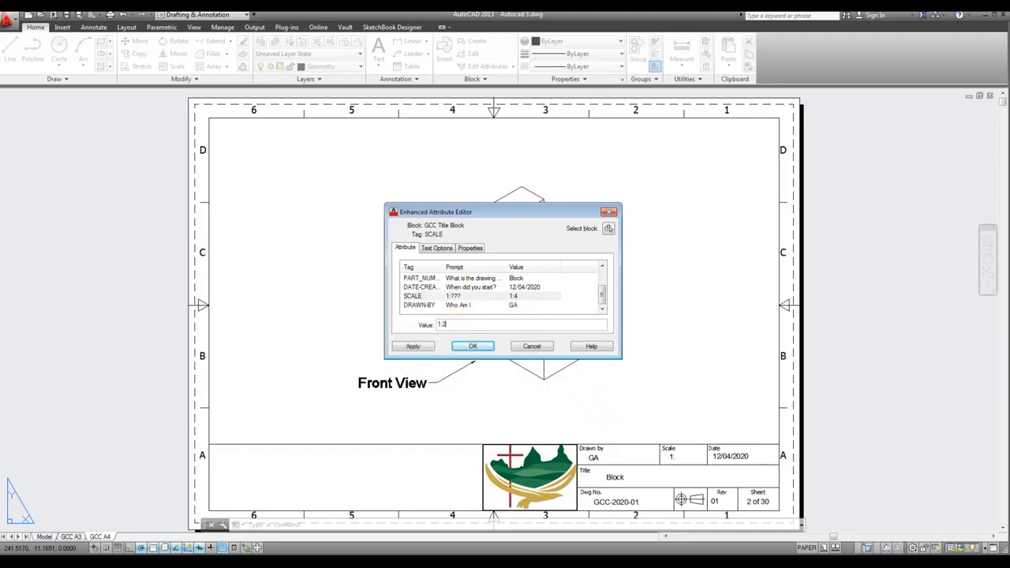
{"action": "left_click", "coordinate": [413, 347]}
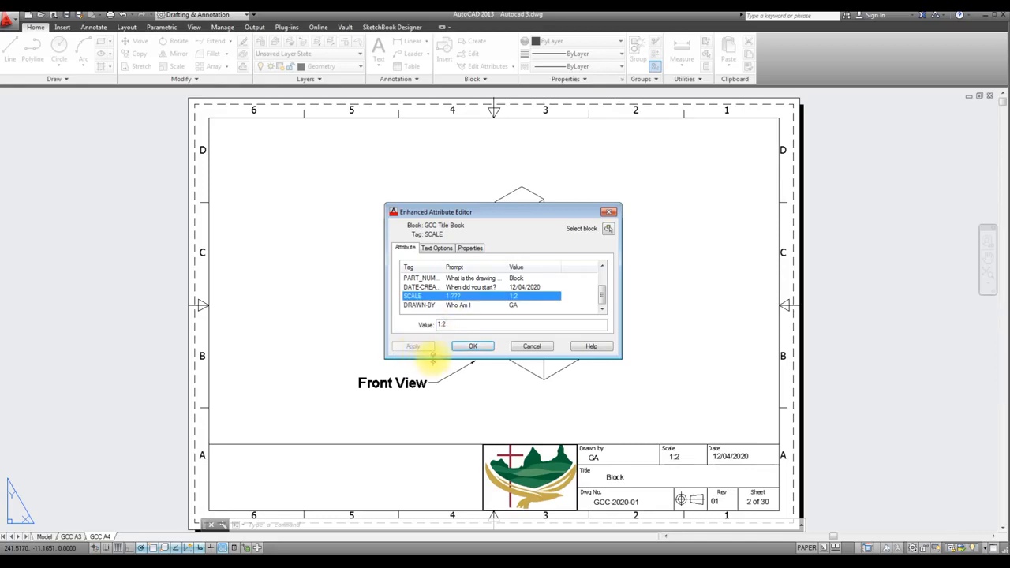
{"action": "left_click", "coordinate": [472, 346]}
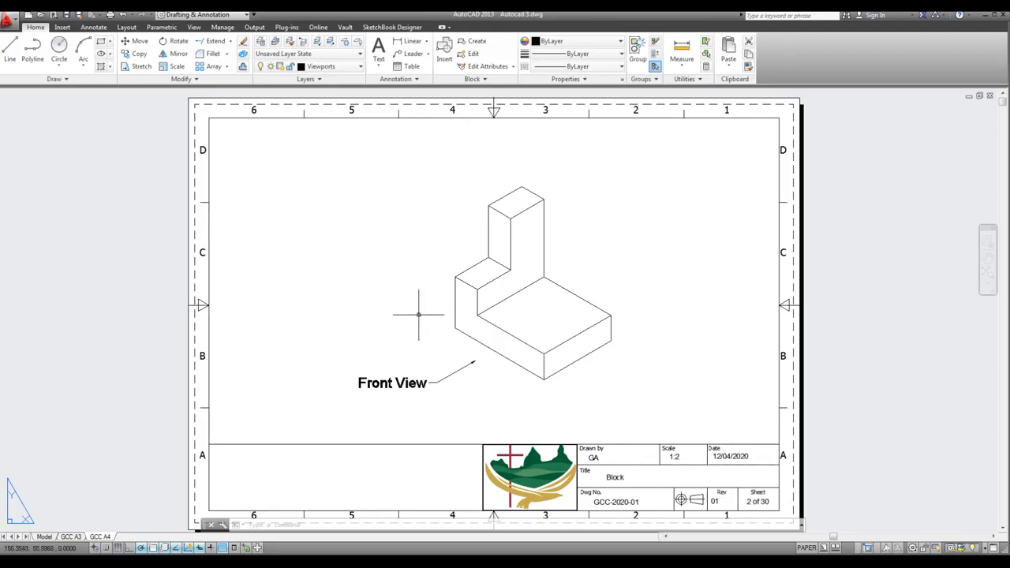
From model space, add two new layouts to the drawing and open the second one
{"action": "left_click", "coordinate": [44, 536]}
{"action": "scroll", "coordinate": [402, 365], "scroll_direction": "down", "scroll_amount": 4}
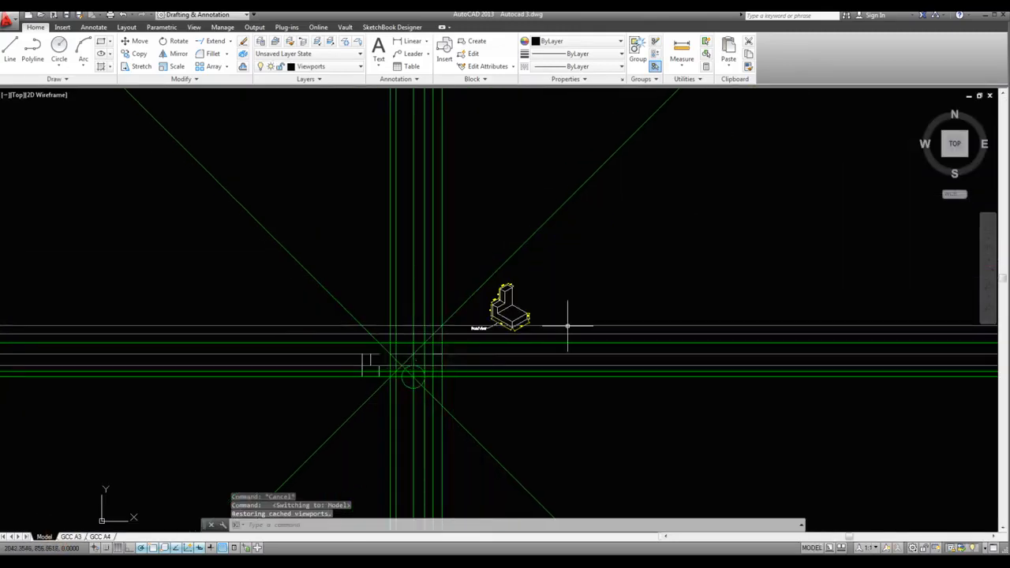
{"action": "scroll", "coordinate": [568, 325], "scroll_direction": "up", "scroll_amount": 2}
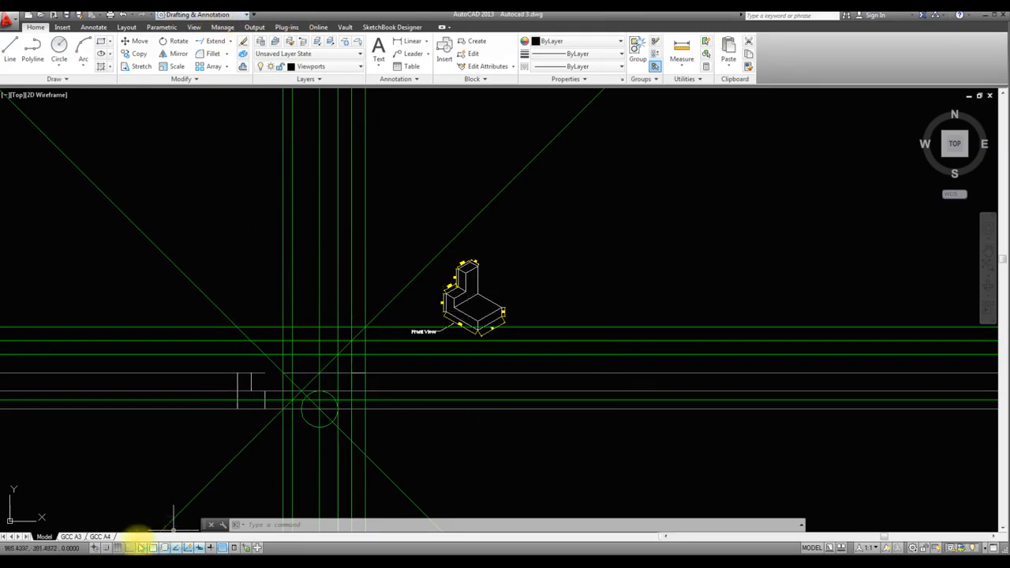
{"action": "right_click", "coordinate": [109, 536]}
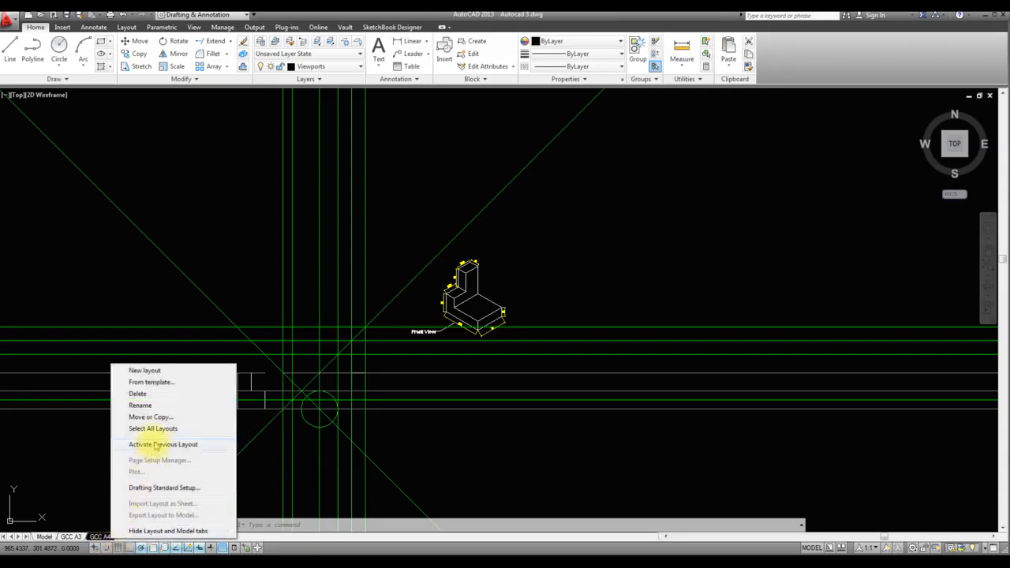
{"action": "left_click", "coordinate": [142, 370]}
{"action": "right_click", "coordinate": [124, 537]}
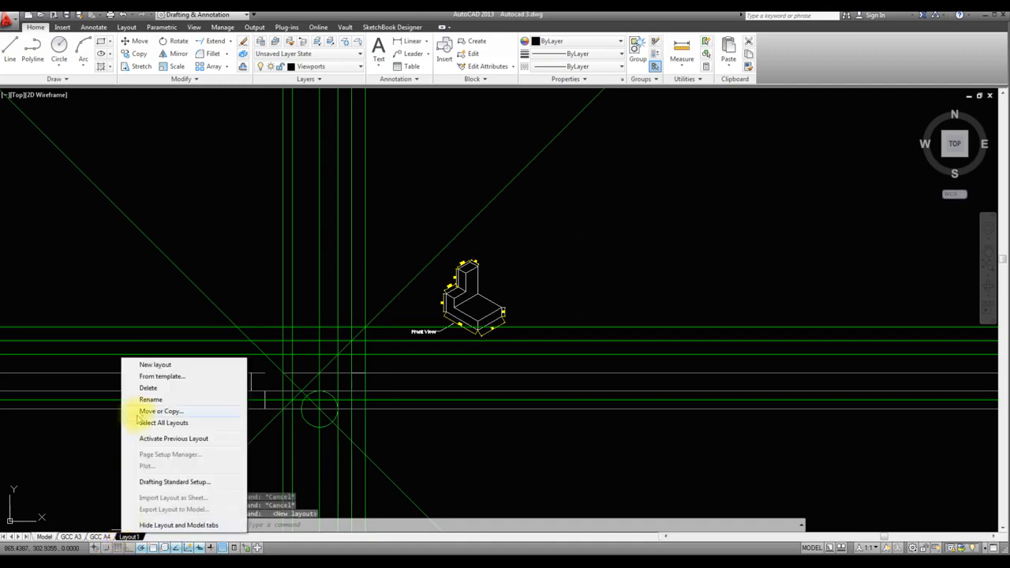
{"action": "left_click", "coordinate": [150, 365]}
{"action": "left_click", "coordinate": [156, 536]}
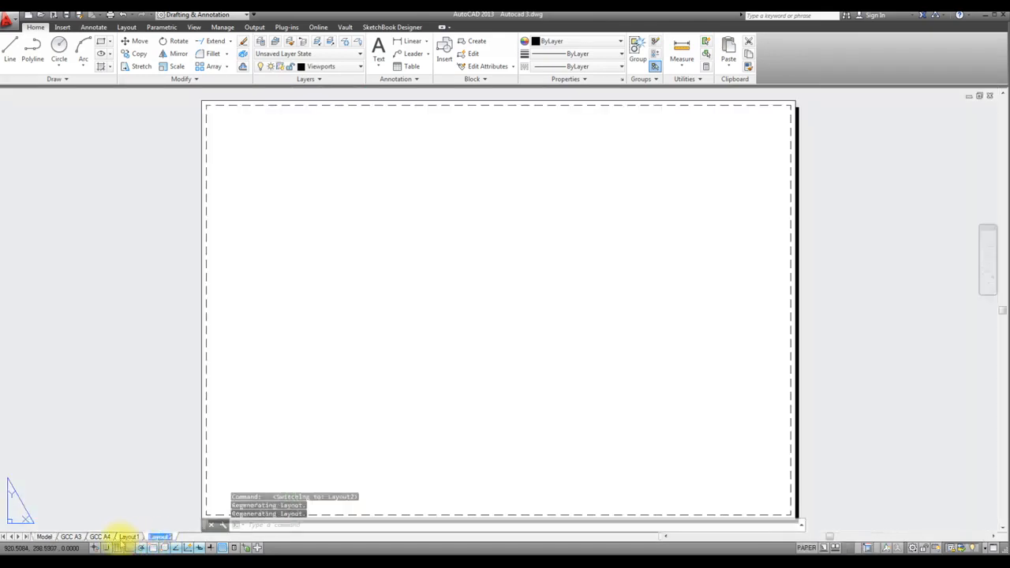
Examine the title block on the GCC A4 sheet, then the title block and dimensioned views on the GCC A3 sheet
{"action": "left_click", "coordinate": [71, 537]}
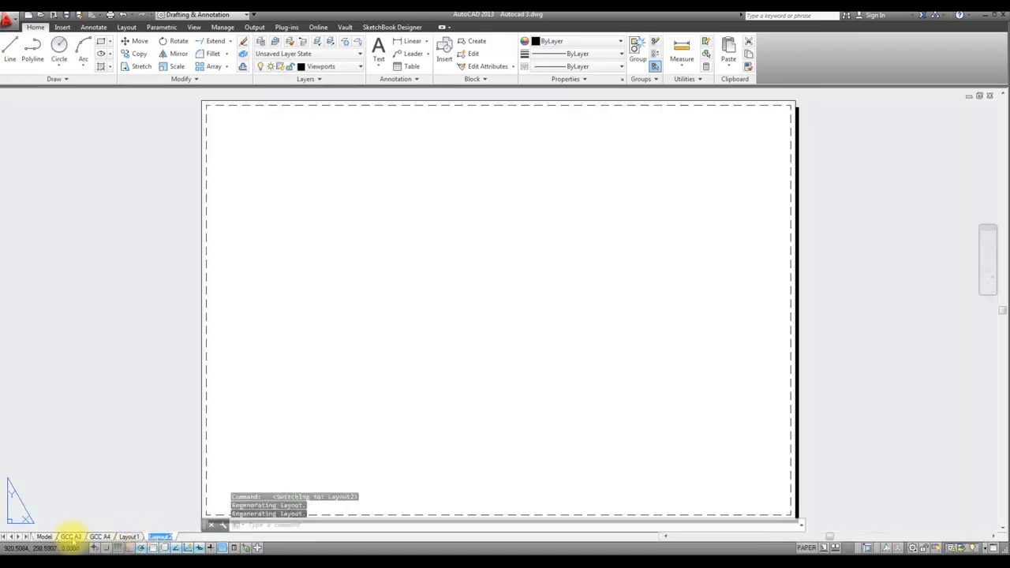
{"action": "left_click", "coordinate": [96, 537]}
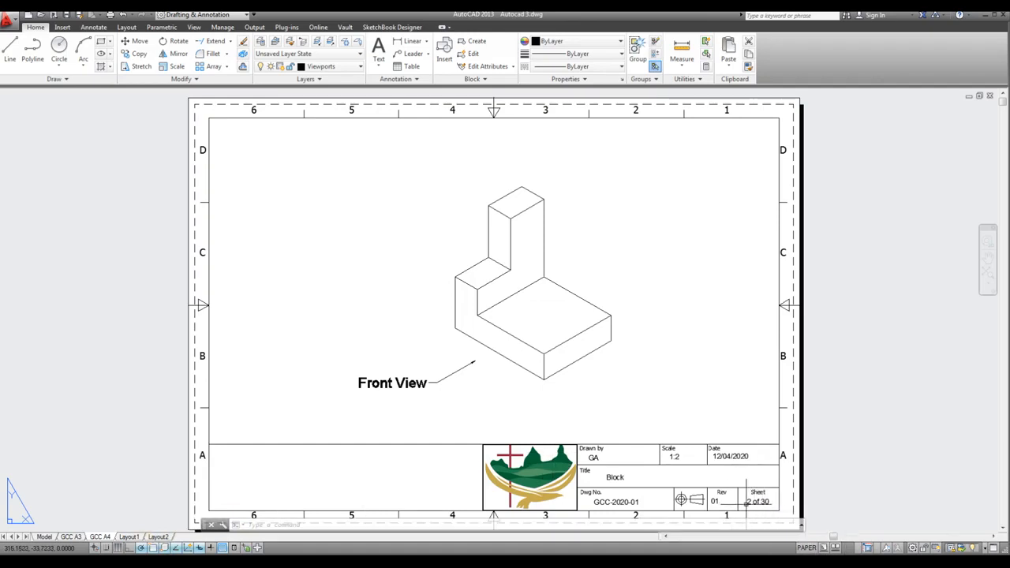
{"action": "left_click", "coordinate": [764, 503]}
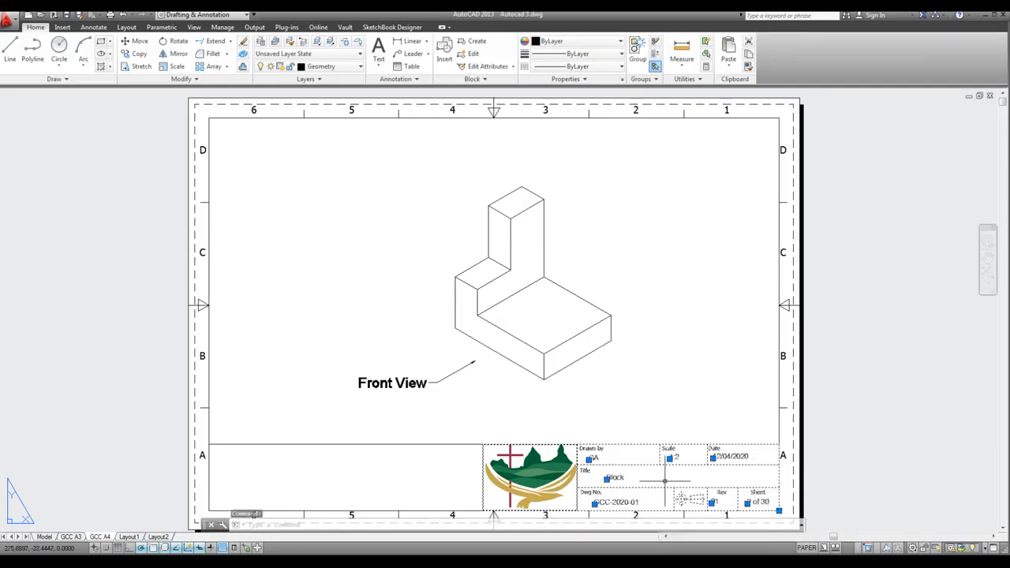
{"action": "key", "text": "Escape"}
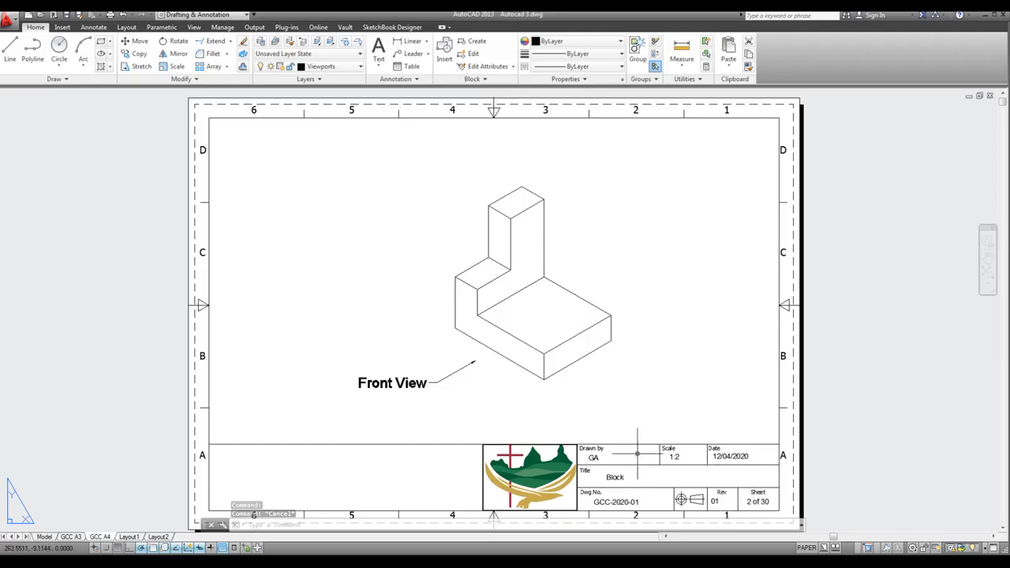
{"action": "left_click", "coordinate": [70, 536]}
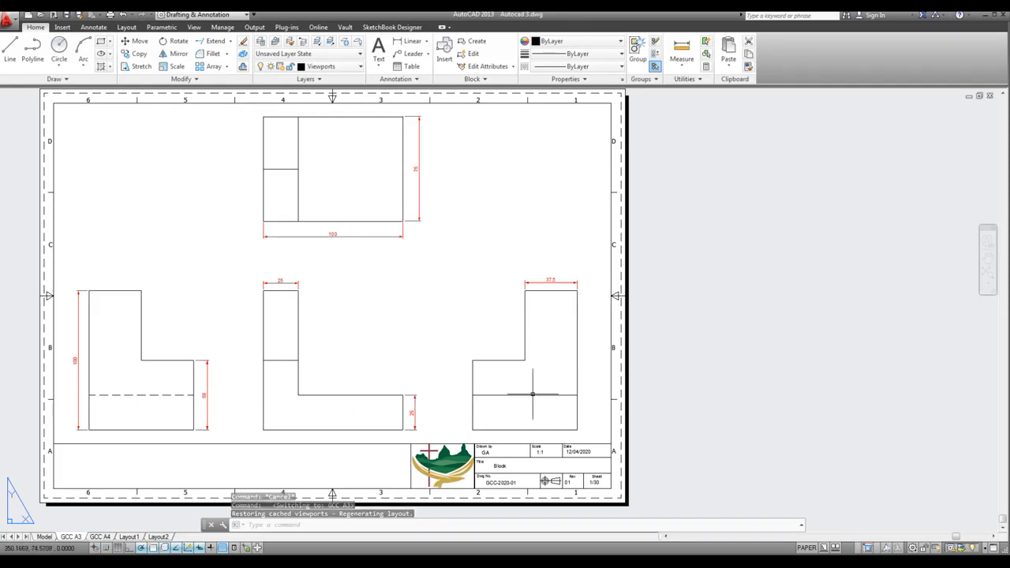
{"action": "scroll", "coordinate": [553, 484], "scroll_direction": "up", "scroll_amount": 5}
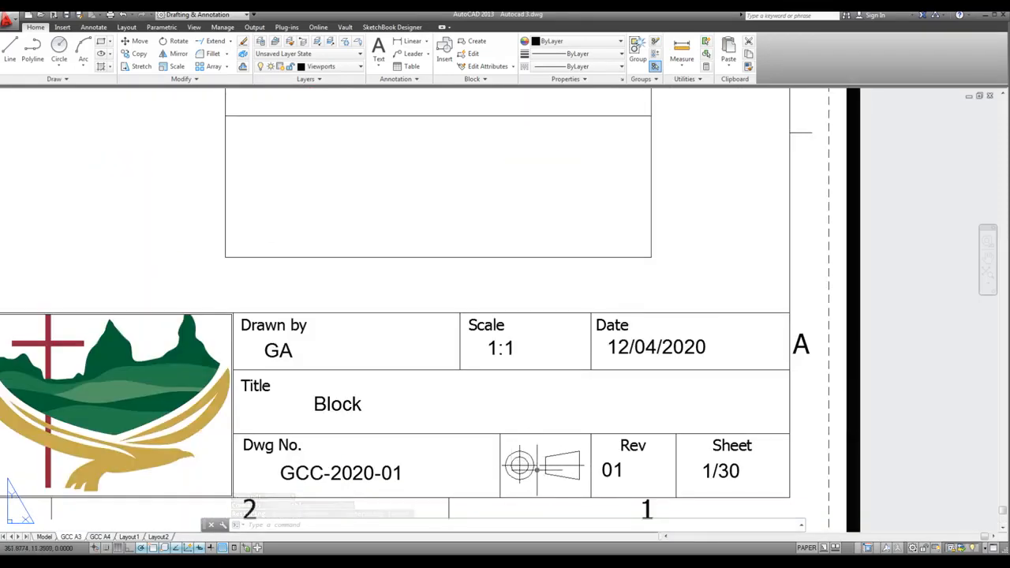
{"action": "scroll", "coordinate": [553, 468], "scroll_direction": "down", "scroll_amount": 4}
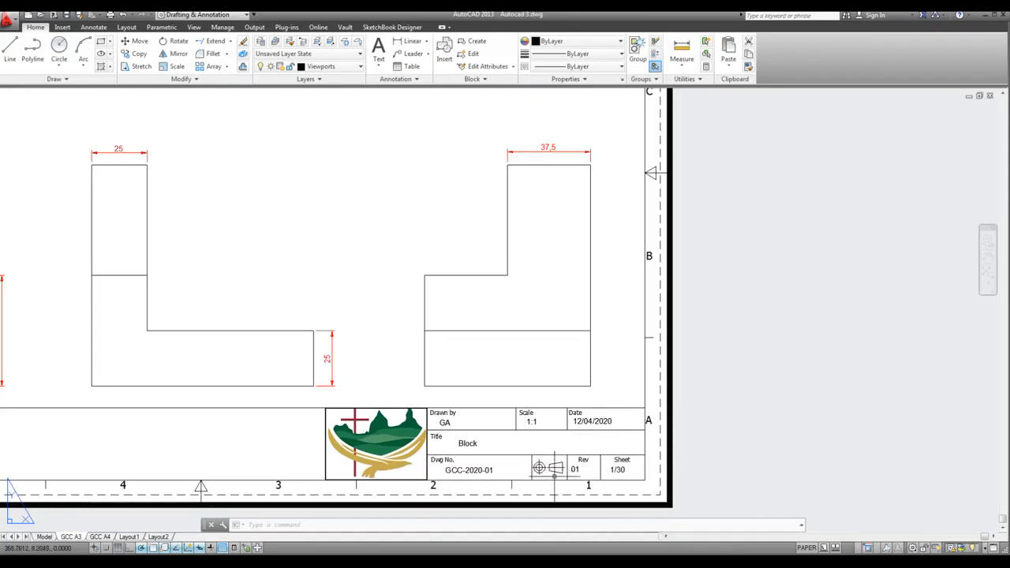
{"action": "scroll", "coordinate": [546, 468], "scroll_direction": "up", "scroll_amount": 2}
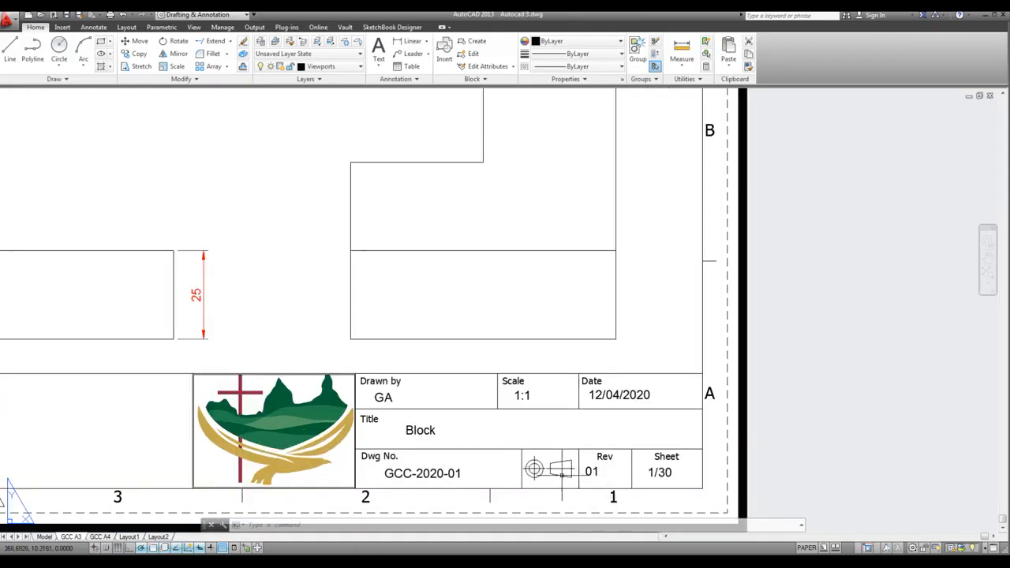
{"action": "scroll", "coordinate": [569, 475], "scroll_direction": "down", "scroll_amount": 5}
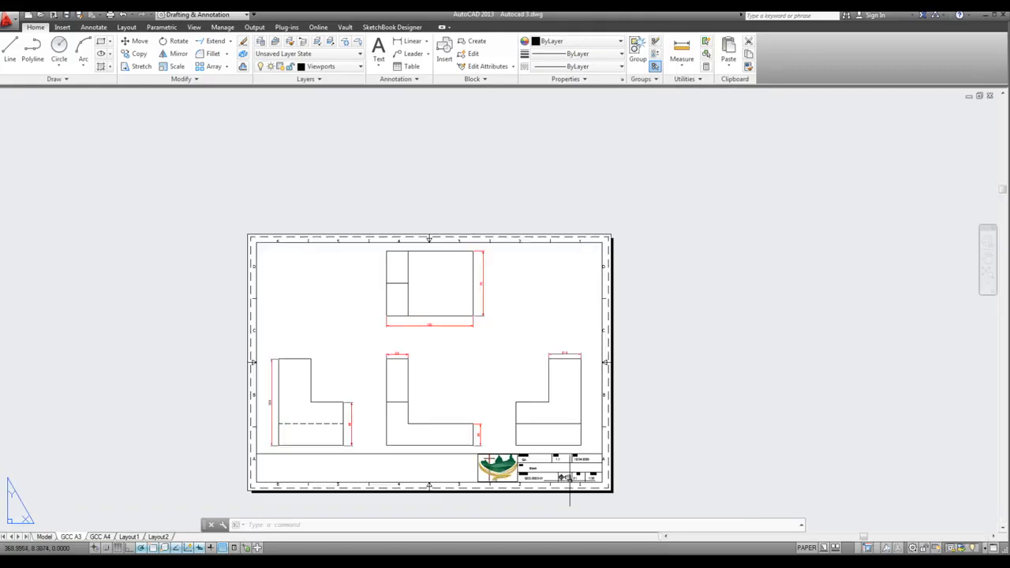
{"action": "scroll", "coordinate": [427, 401], "scroll_direction": "up", "scroll_amount": 1}
In model space, change the Construction layer's linetype to DOT and leave its lineweight alone
{"action": "left_click", "coordinate": [44, 536]}
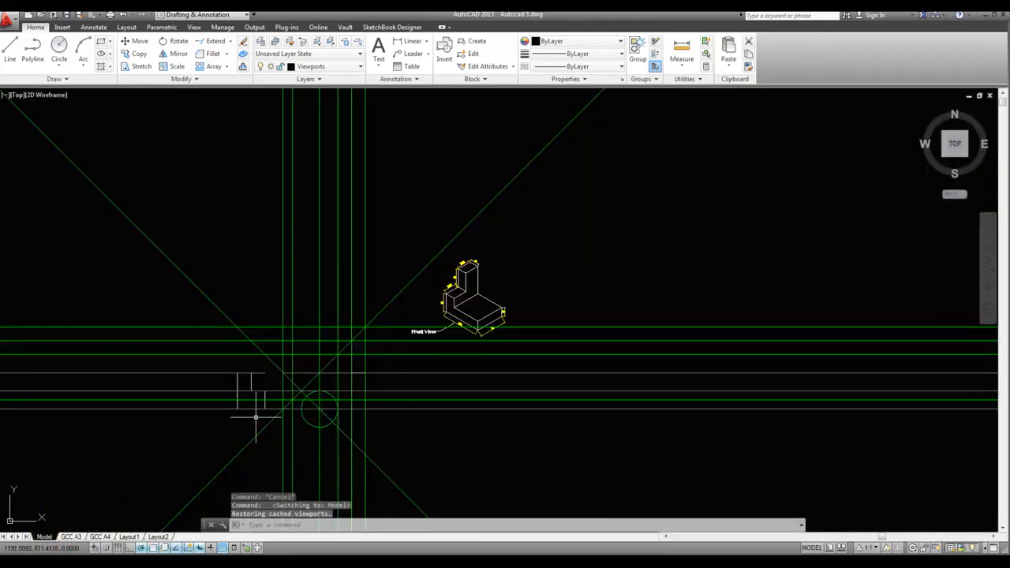
{"action": "scroll", "coordinate": [257, 417], "scroll_direction": "up", "scroll_amount": 2}
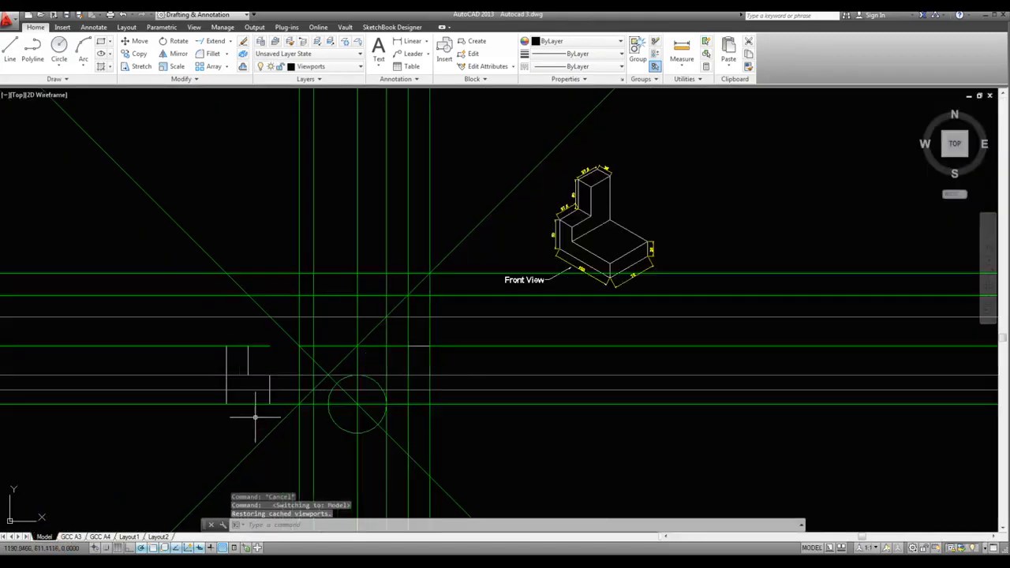
{"action": "left_click", "coordinate": [356, 66]}
{"action": "left_click", "coordinate": [406, 153]}
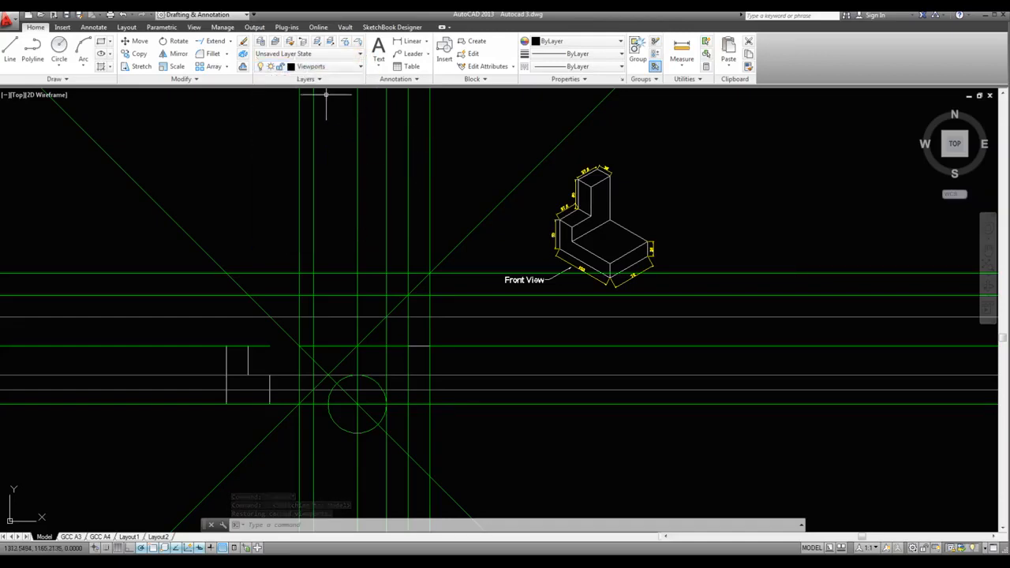
{"action": "left_click", "coordinate": [259, 42]}
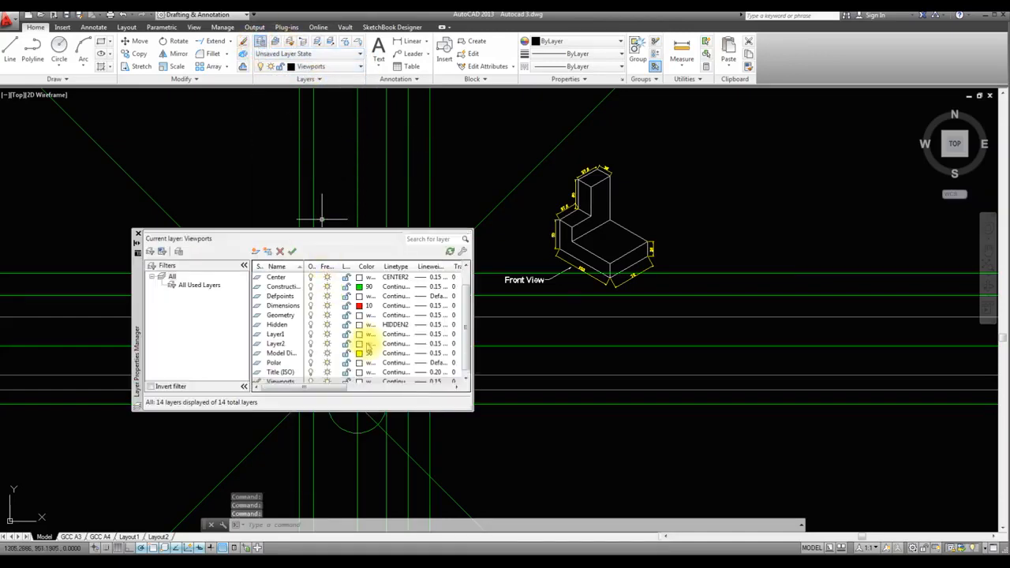
{"action": "left_click", "coordinate": [415, 287]}
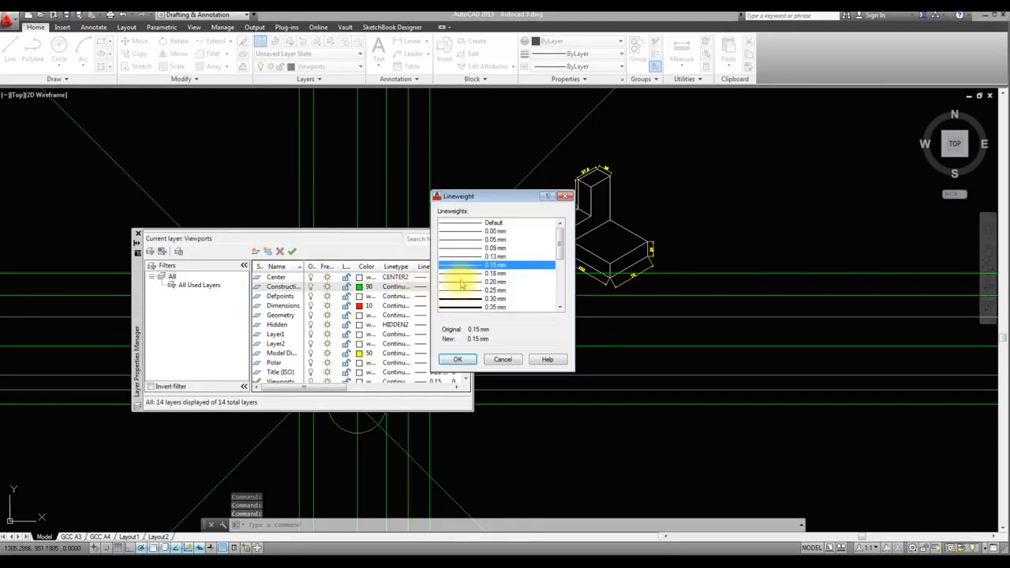
{"action": "left_click", "coordinate": [501, 358]}
{"action": "left_click", "coordinate": [393, 288]}
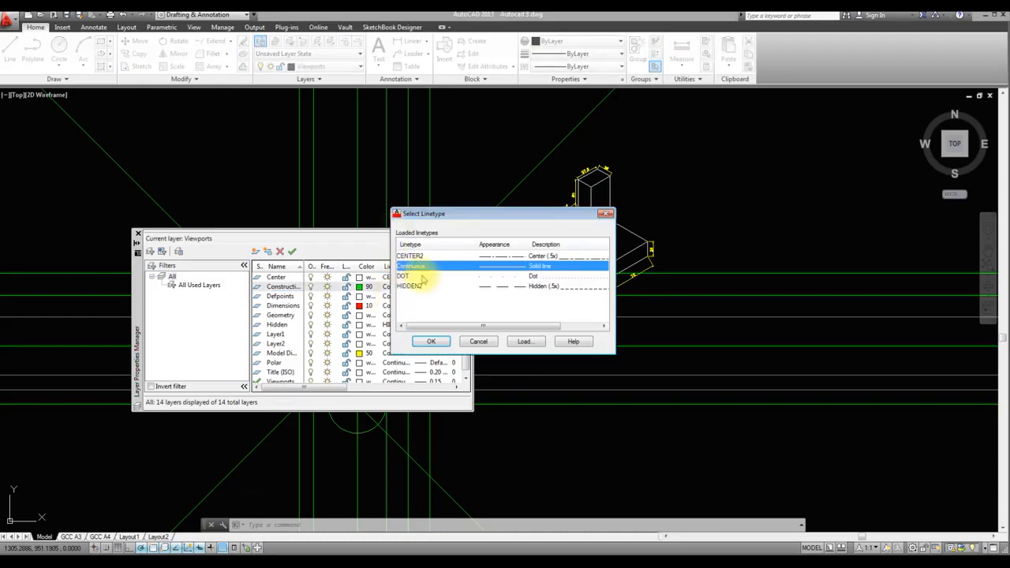
{"action": "left_click", "coordinate": [490, 277]}
{"action": "left_click", "coordinate": [440, 344]}
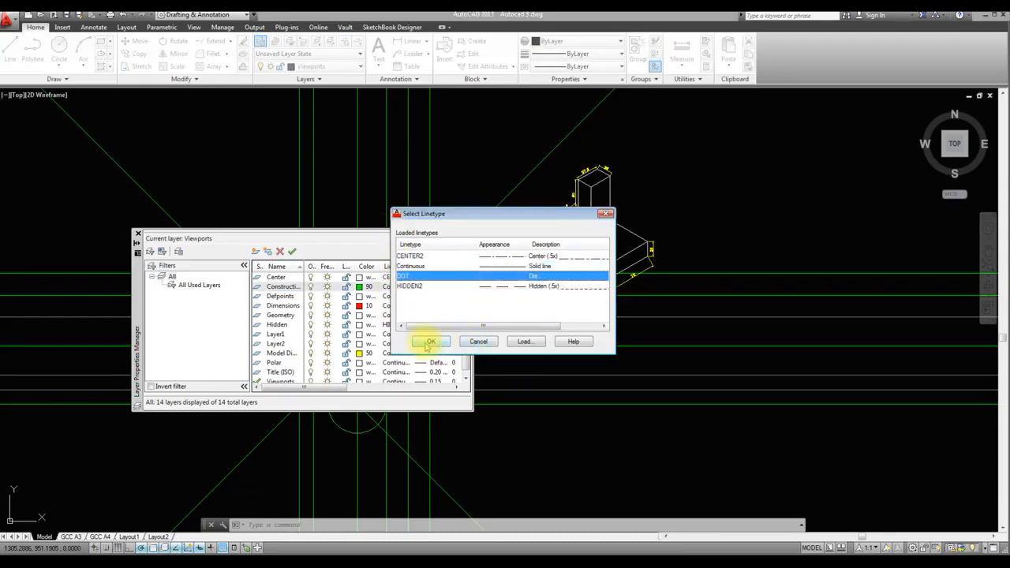
{"action": "left_click", "coordinate": [137, 234]}
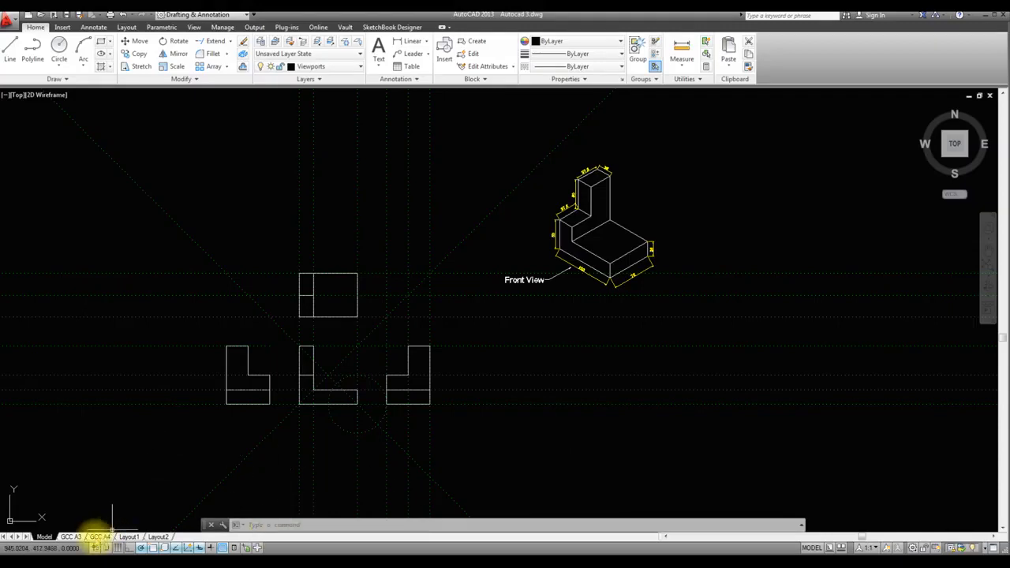
Open the GCC A3 layout and zoom to the extents of the sheet
{"action": "left_click", "coordinate": [71, 537]}
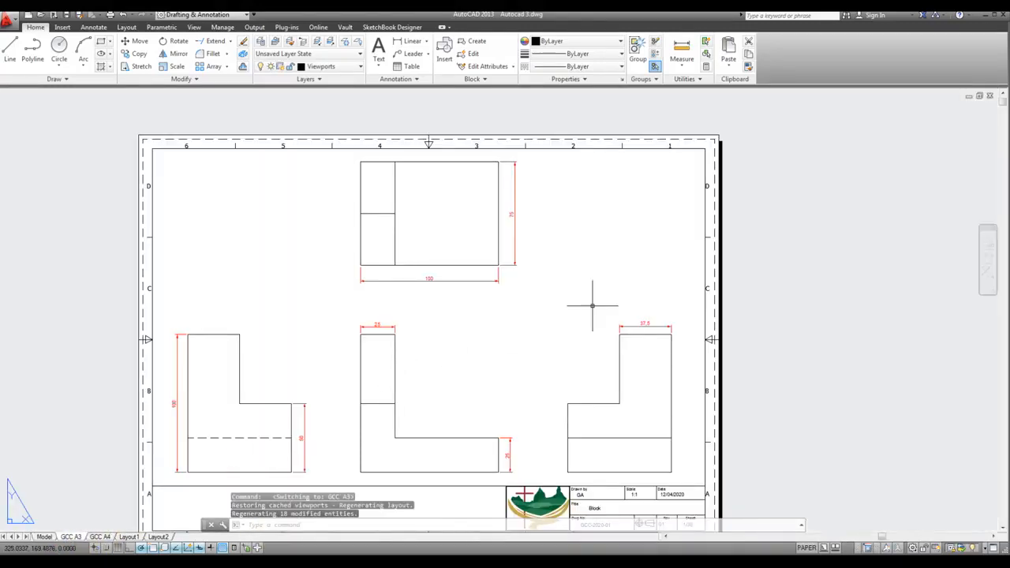
{"action": "key", "text": "Return"}
{"action": "type", "text": "e"}
{"action": "key", "text": "Return"}
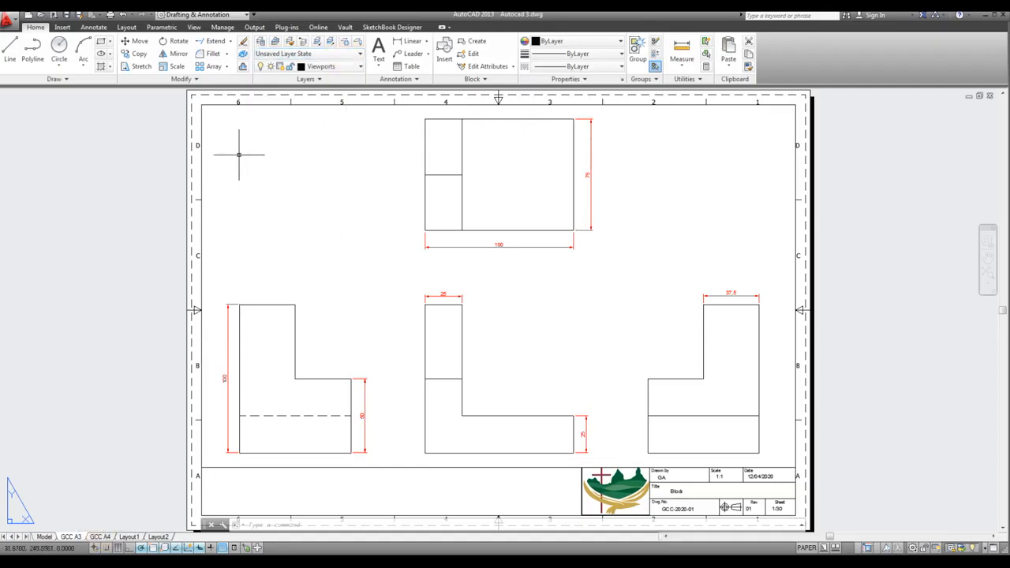
Switch to Layout1 and open its page setup for modification from the Page Setup Manager
{"action": "left_click", "coordinate": [9, 19]}
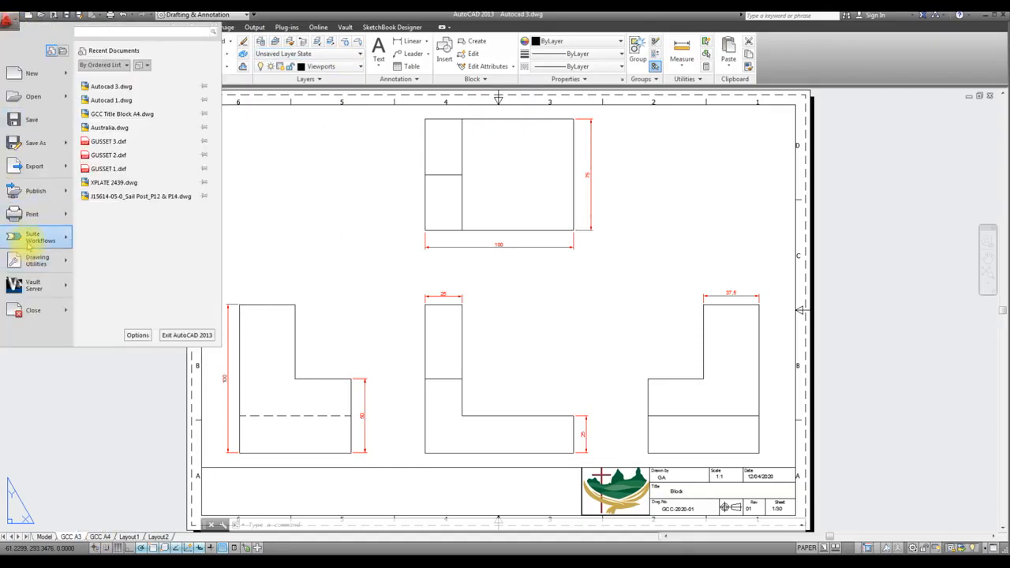
{"action": "left_click", "coordinate": [128, 537]}
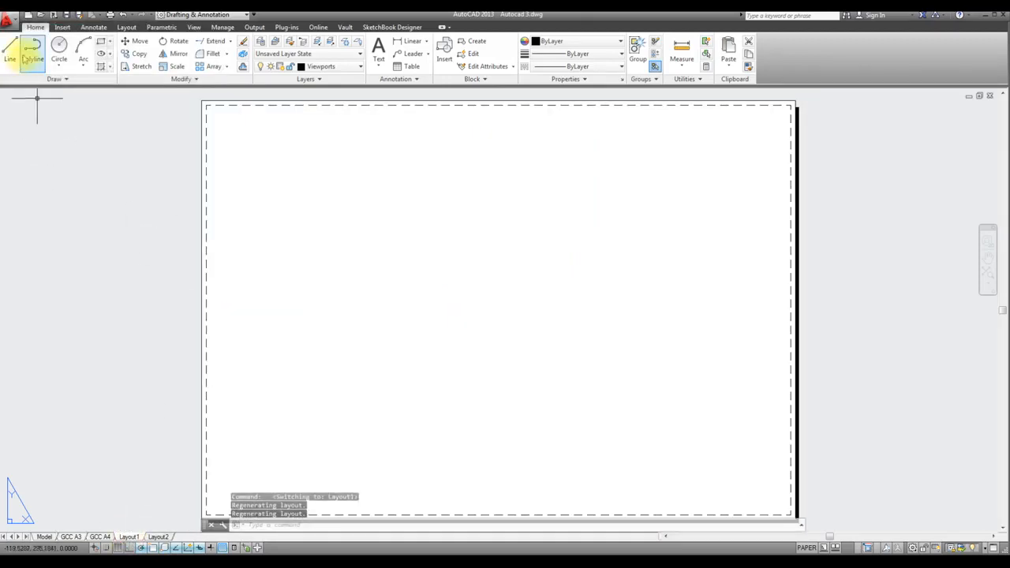
{"action": "left_click", "coordinate": [9, 20]}
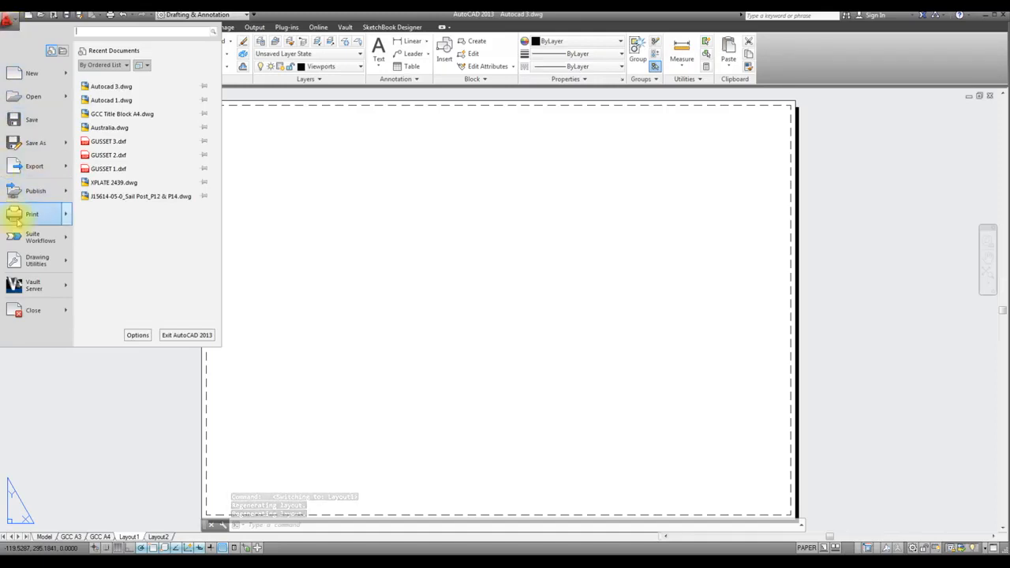
{"action": "mouse_move", "coordinate": [23, 213]}
{"action": "left_click", "coordinate": [125, 203]}
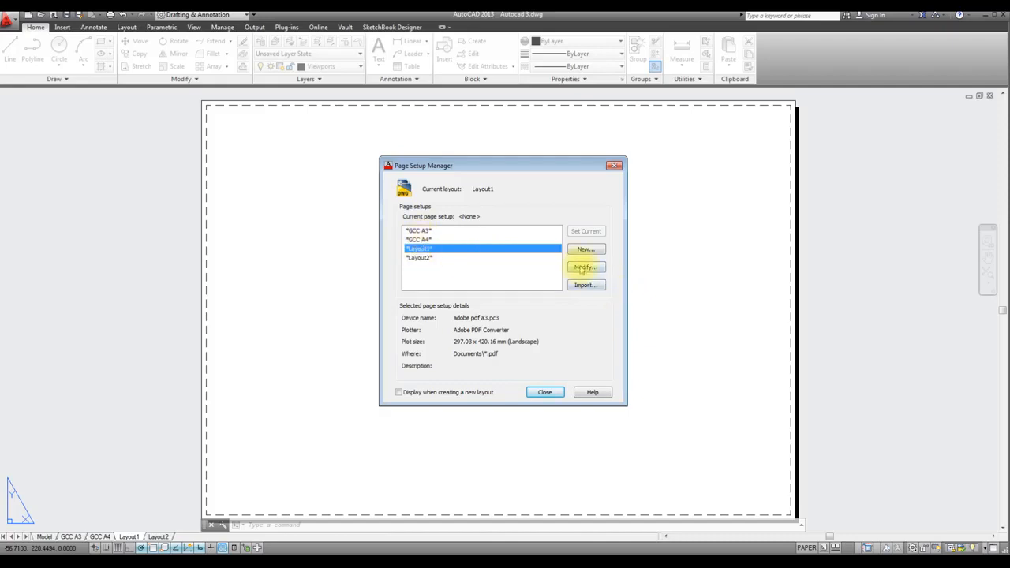
{"action": "left_click", "coordinate": [585, 268]}
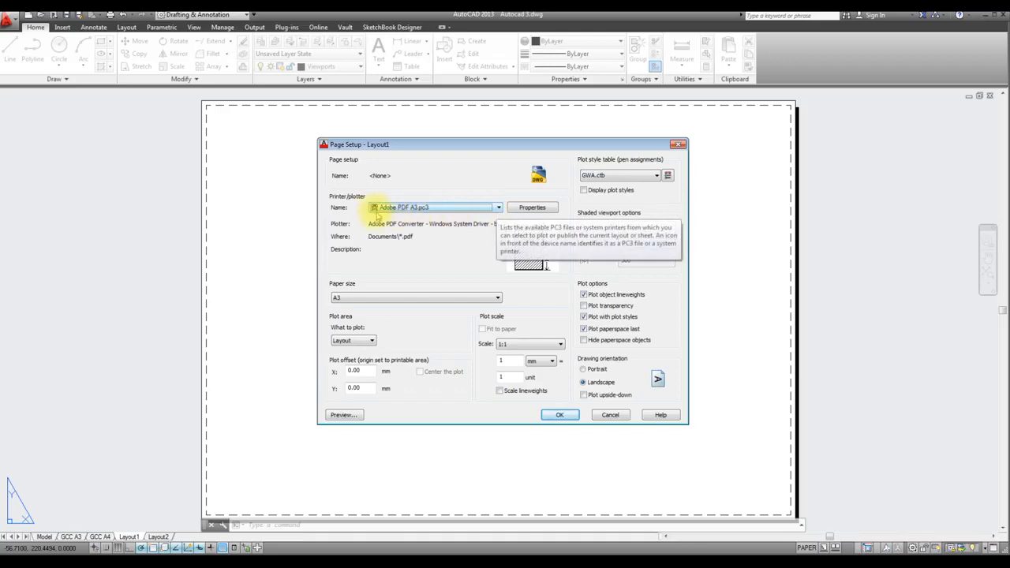
Try Adobe PDF.pc3 as the plotter for Layout1, then set it back to Adobe PDF A3.pc3
{"action": "left_click", "coordinate": [497, 208]}
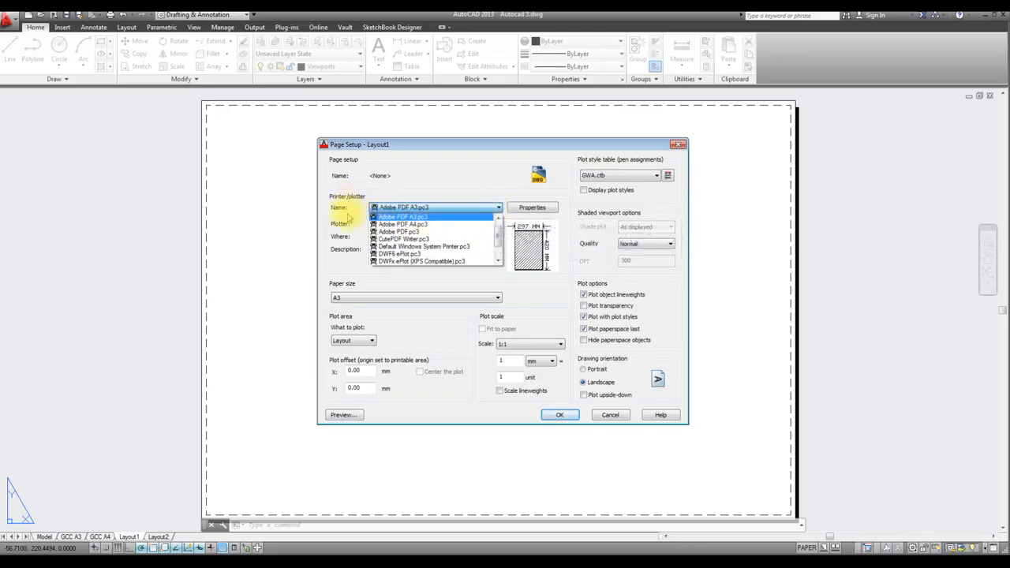
{"action": "mouse_move", "coordinate": [498, 239]}
{"action": "left_mouse_down"}
{"action": "mouse_move", "coordinate": [498, 251]}
{"action": "mouse_move", "coordinate": [498, 229]}
{"action": "left_mouse_up"}
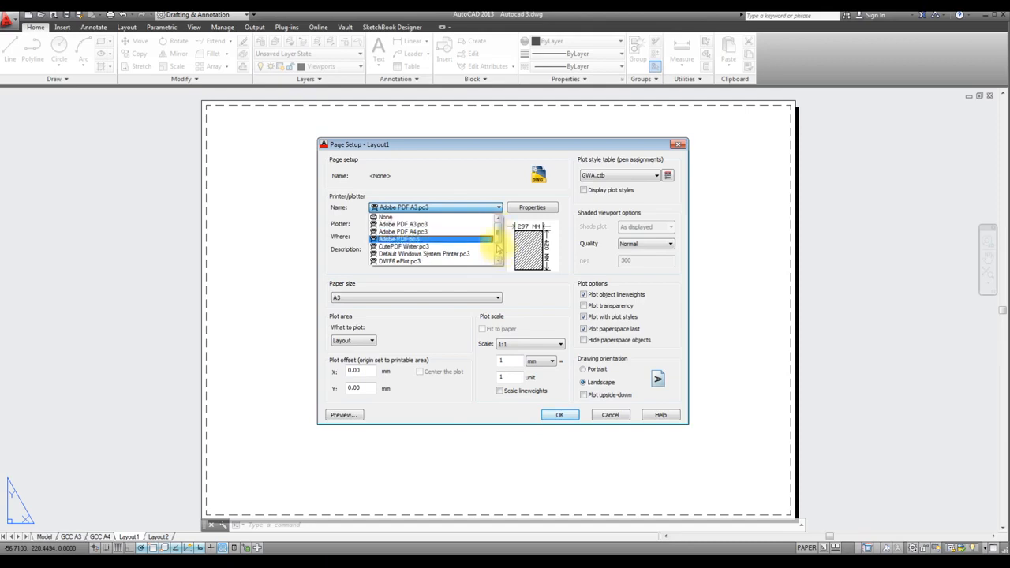
{"action": "mouse_move", "coordinate": [498, 239]}
{"action": "left_mouse_down"}
{"action": "mouse_move", "coordinate": [498, 253]}
{"action": "mouse_move", "coordinate": [497, 229]}
{"action": "left_mouse_up"}
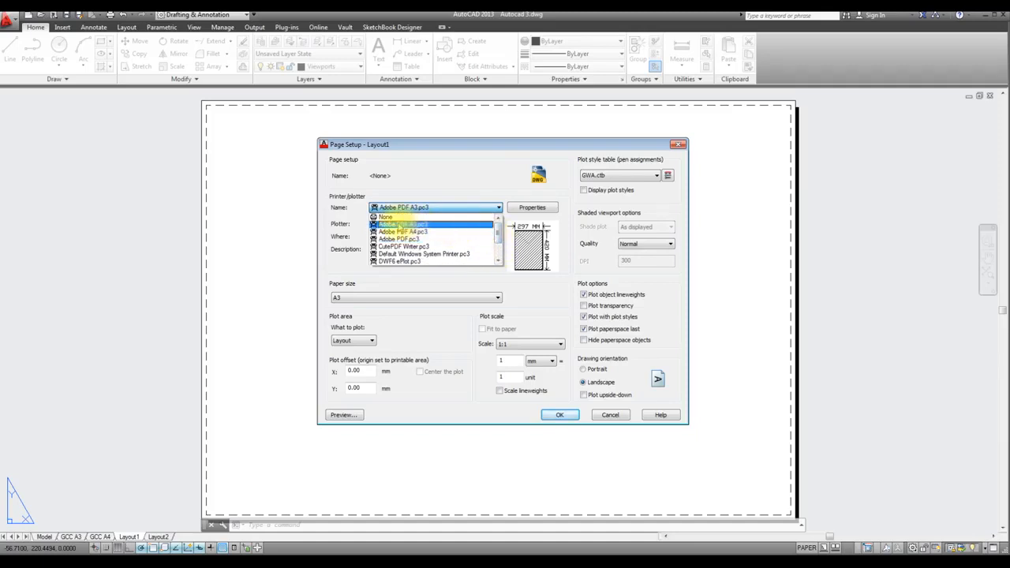
{"action": "left_click", "coordinate": [422, 238]}
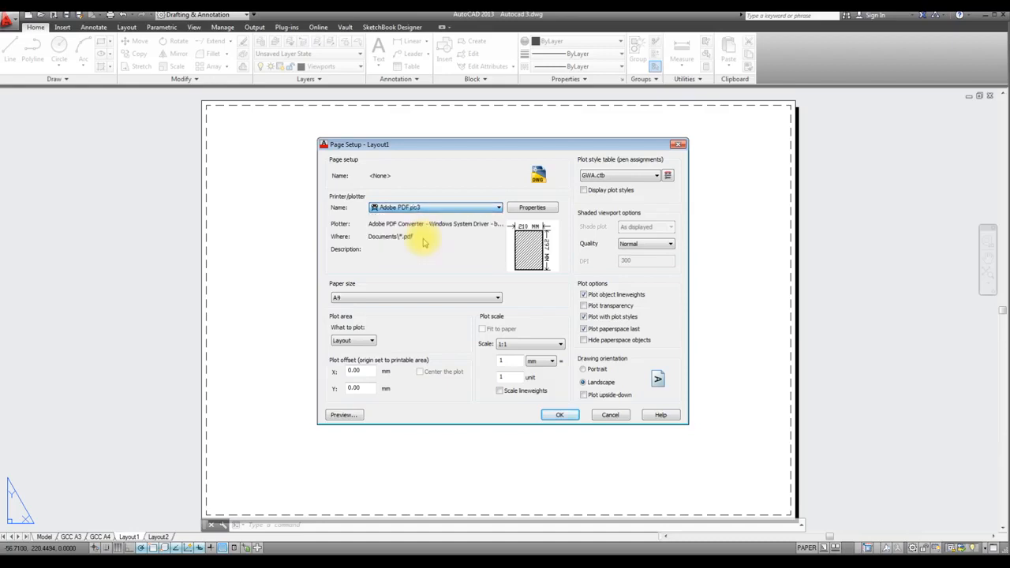
{"action": "left_click", "coordinate": [499, 208]}
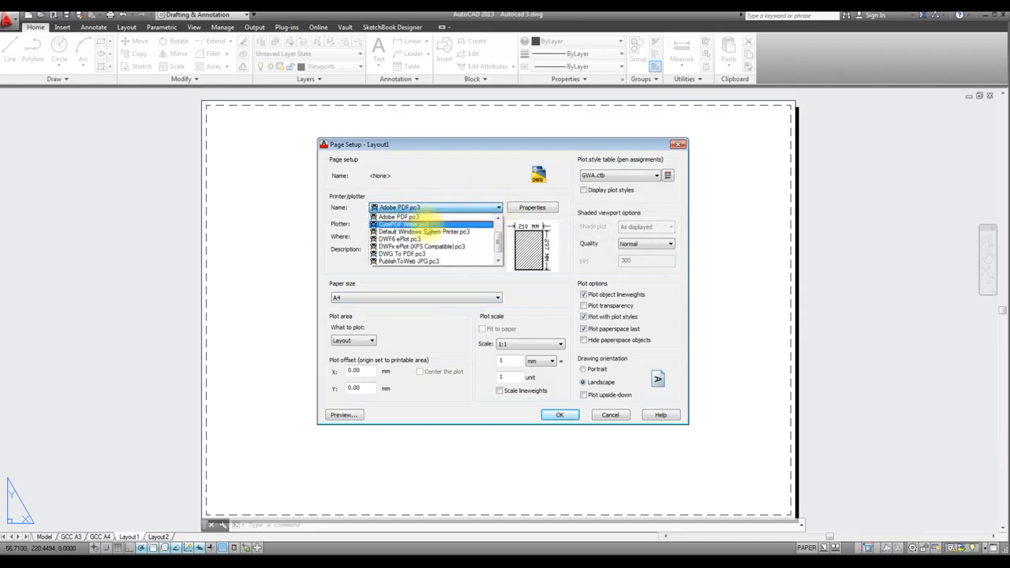
{"action": "scroll", "coordinate": [497, 240], "scroll_direction": "up", "scroll_amount": 1}
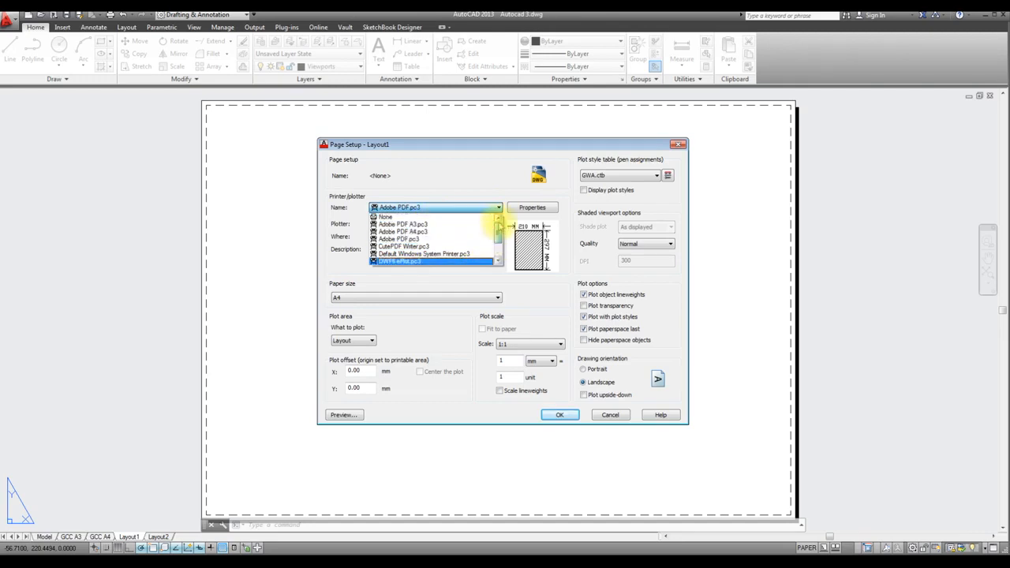
{"action": "left_click", "coordinate": [426, 225]}
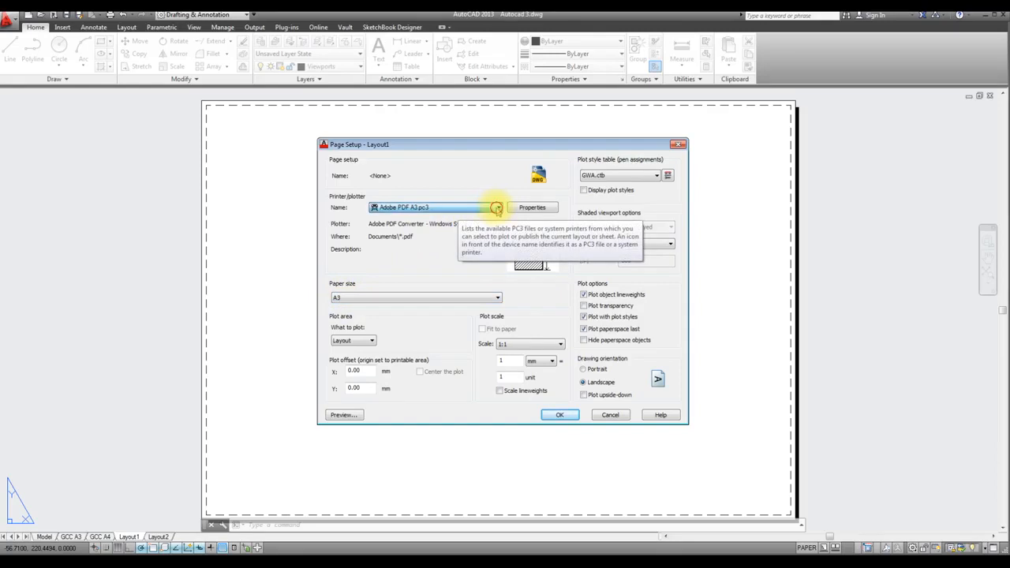
Set Layout1's plotter to Adobe PDF A4.pc3, keep the GWA.ctb plot style table, and accept the page setup
{"action": "left_click", "coordinate": [438, 208]}
{"action": "left_click", "coordinate": [411, 226]}
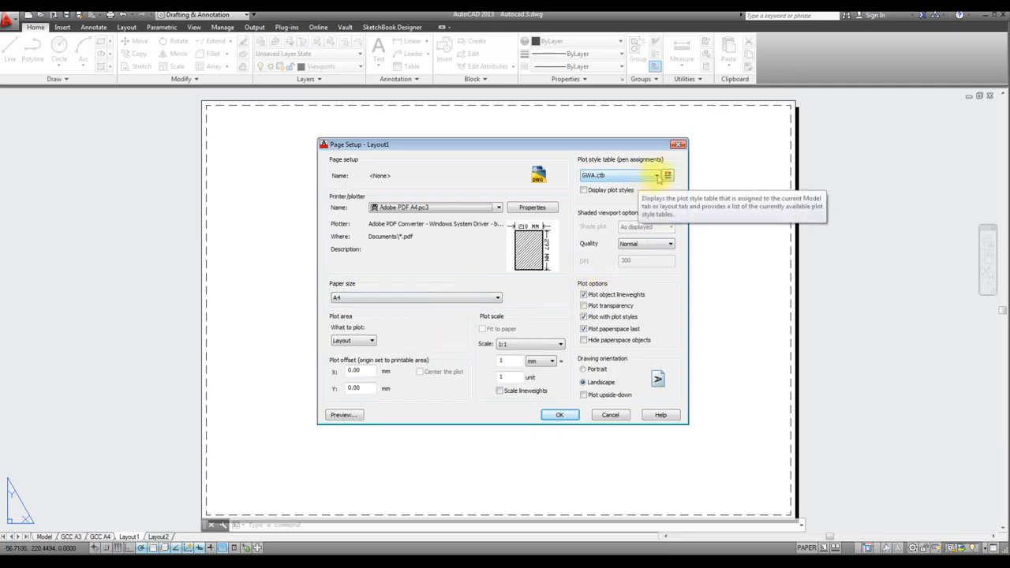
{"action": "left_click", "coordinate": [656, 176]}
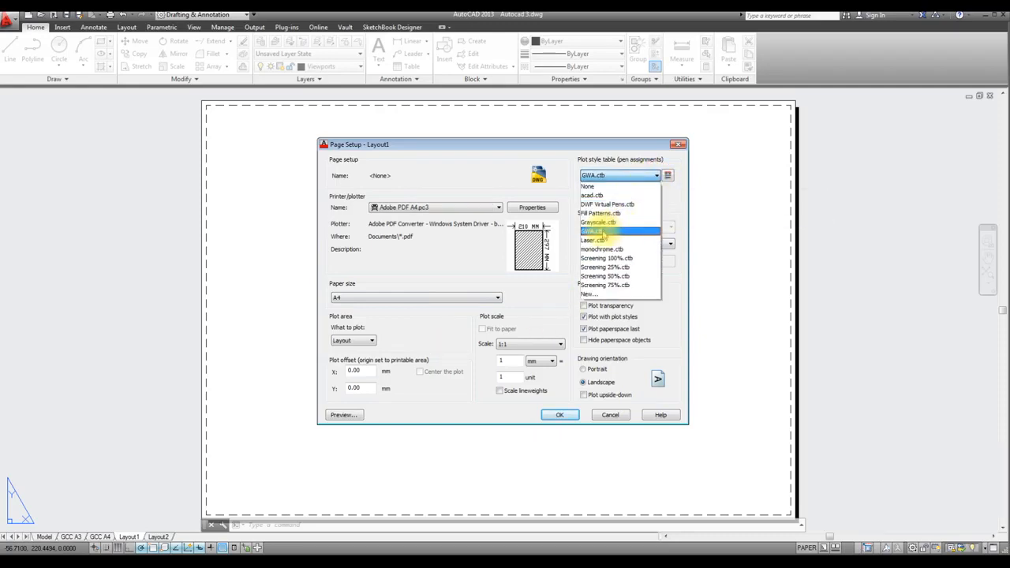
{"action": "left_click", "coordinate": [655, 177]}
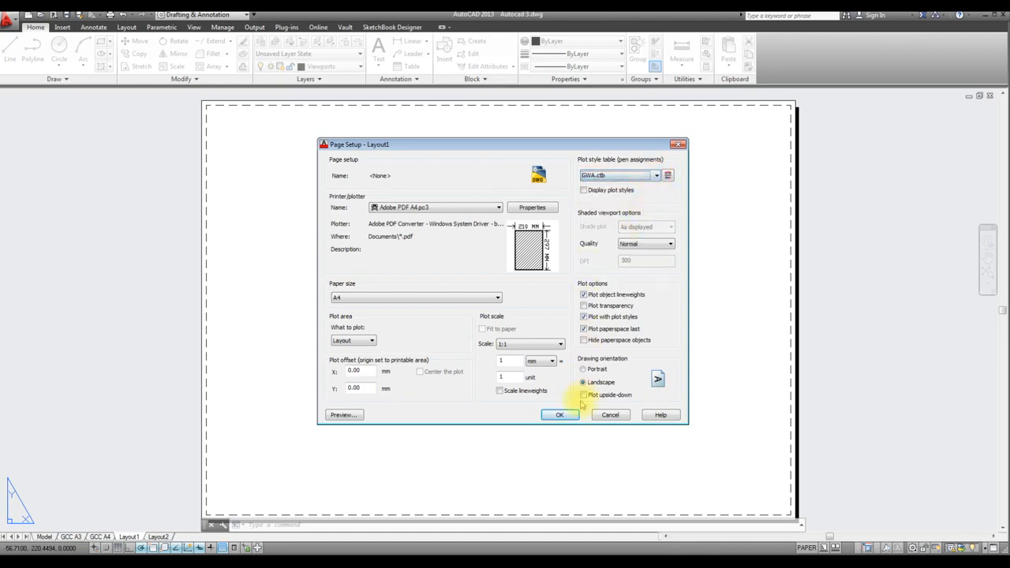
{"action": "left_click", "coordinate": [559, 415]}
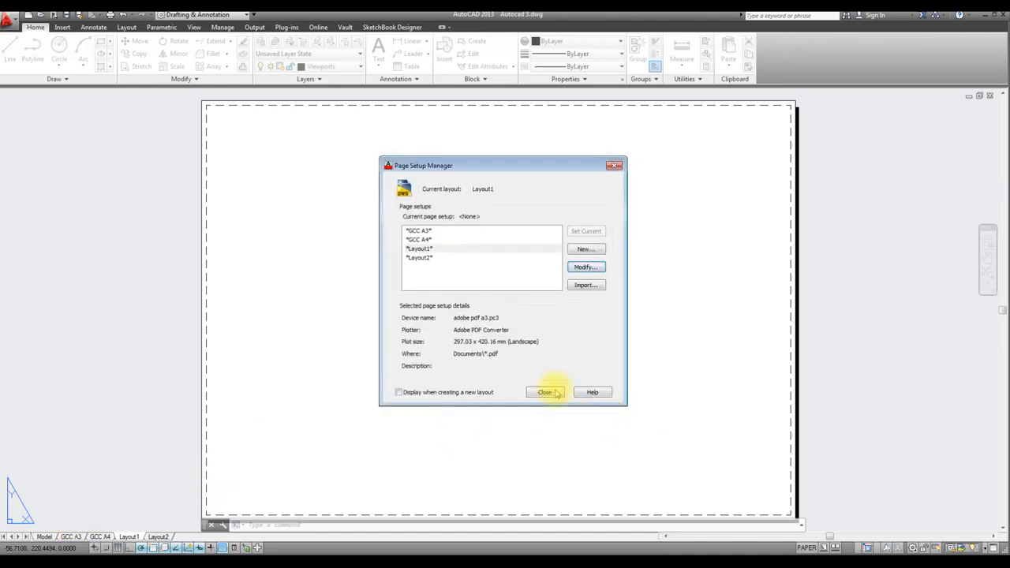
{"action": "left_click", "coordinate": [544, 395]}
Preview the plot of the GCC A3 layout, then leave the preview and cancel the plot
{"action": "left_click", "coordinate": [73, 537]}
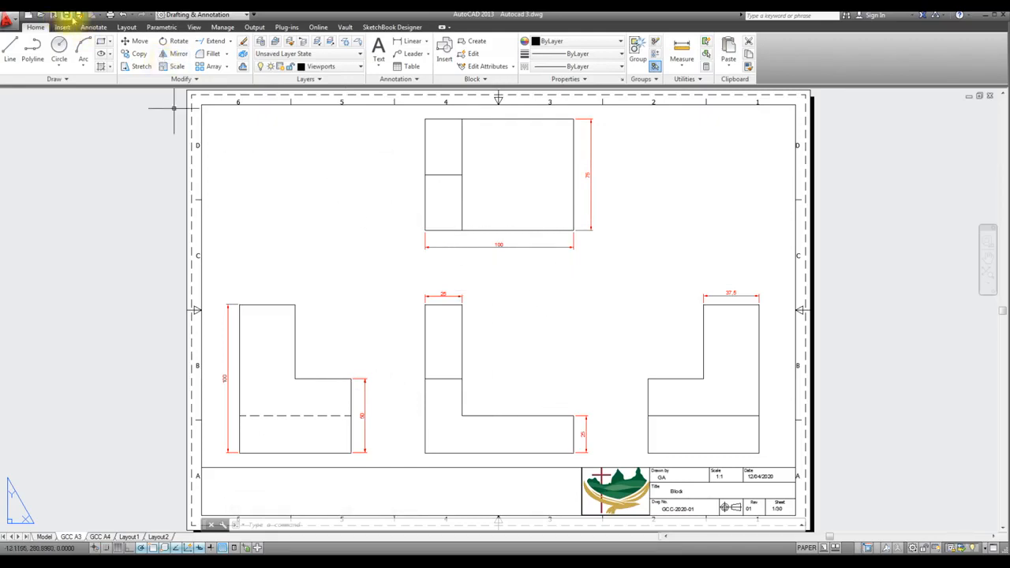
{"action": "left_click", "coordinate": [111, 18]}
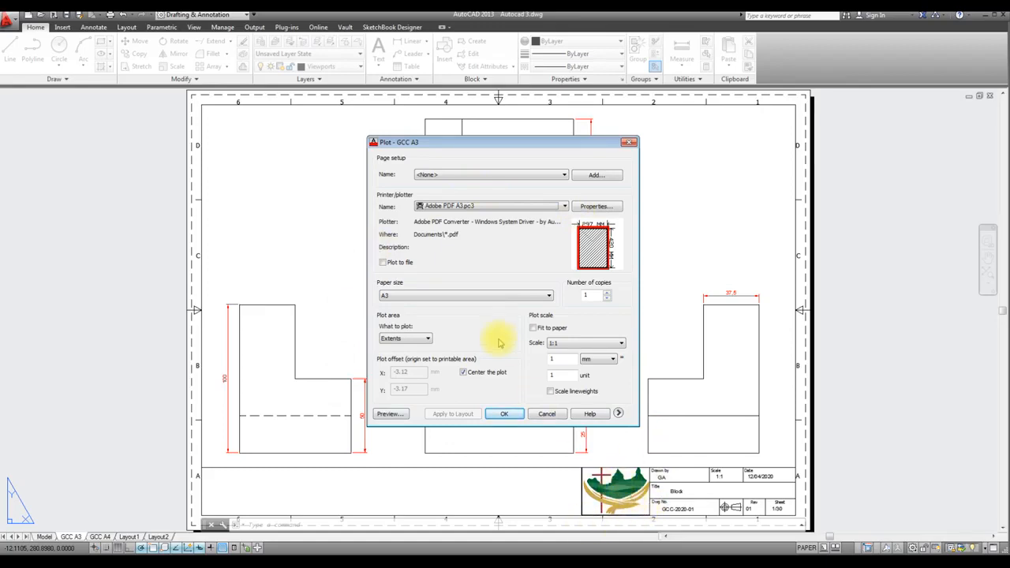
{"action": "left_click", "coordinate": [389, 414]}
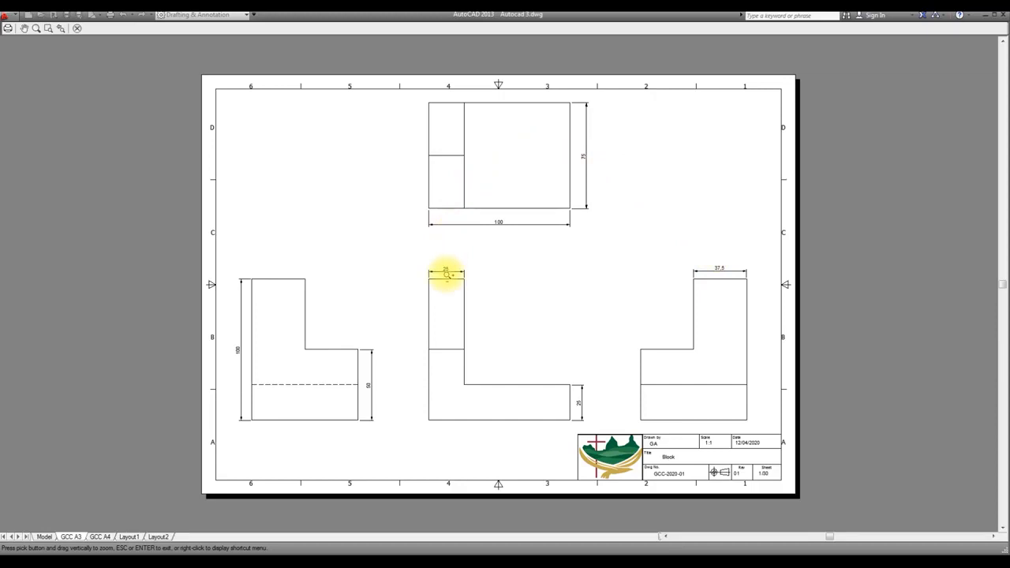
{"action": "key", "text": "Escape"}
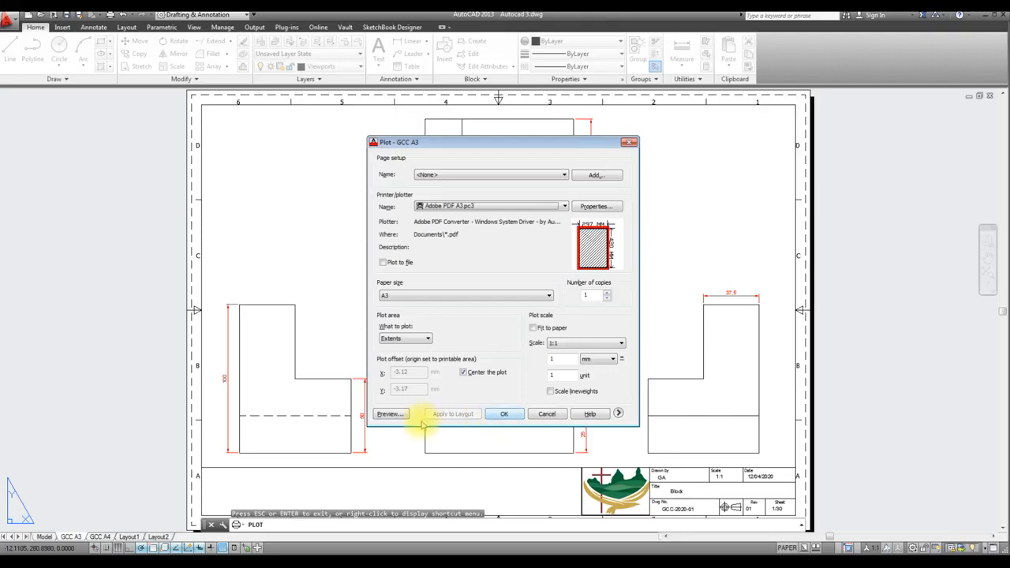
{"action": "left_click", "coordinate": [546, 414]}
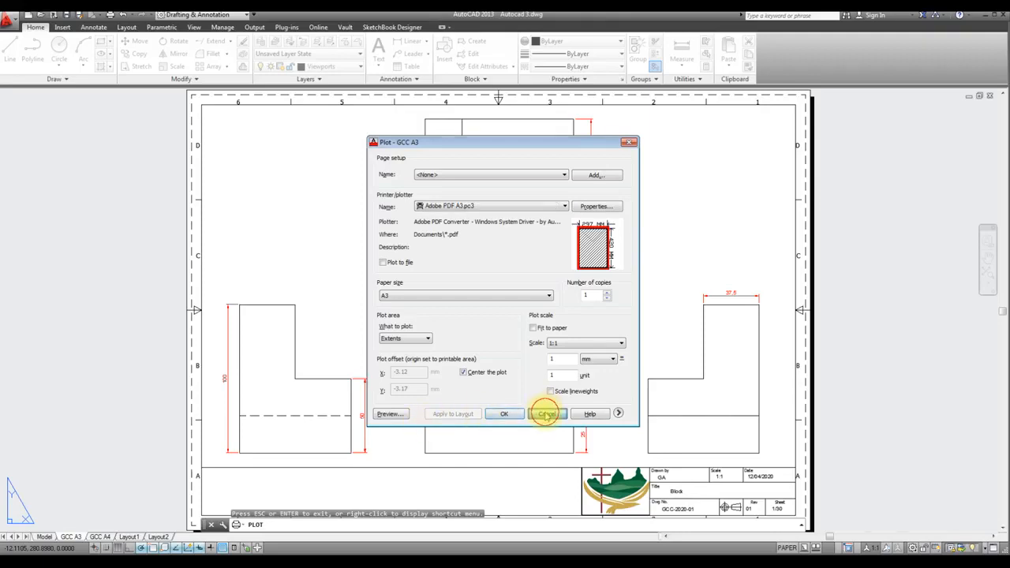
View the isometric drawing on the GCC A4 layout, then return to the GCC A3 layout
{"action": "left_click", "coordinate": [98, 537]}
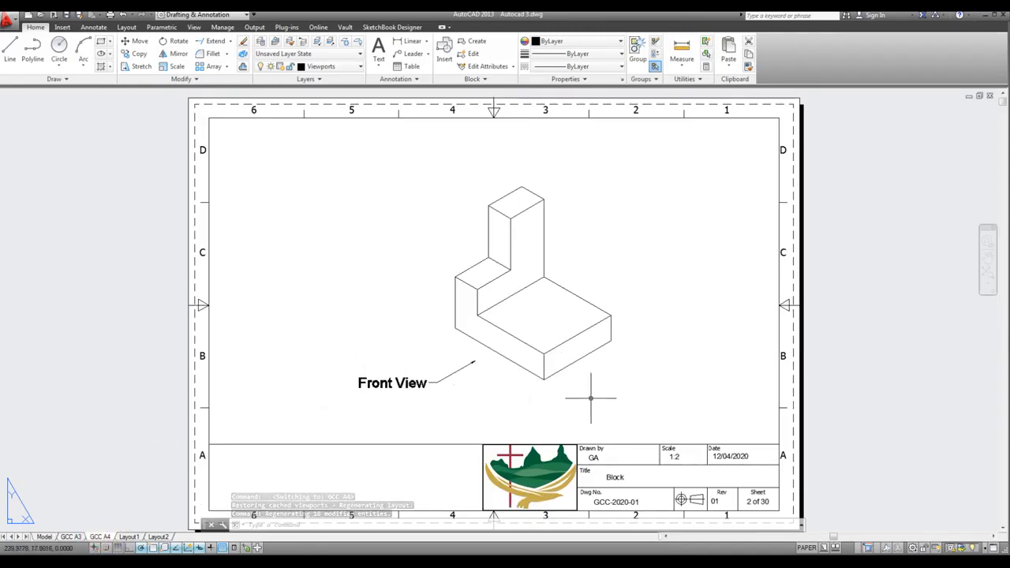
{"action": "left_click", "coordinate": [159, 537]}
{"action": "left_click", "coordinate": [71, 536]}
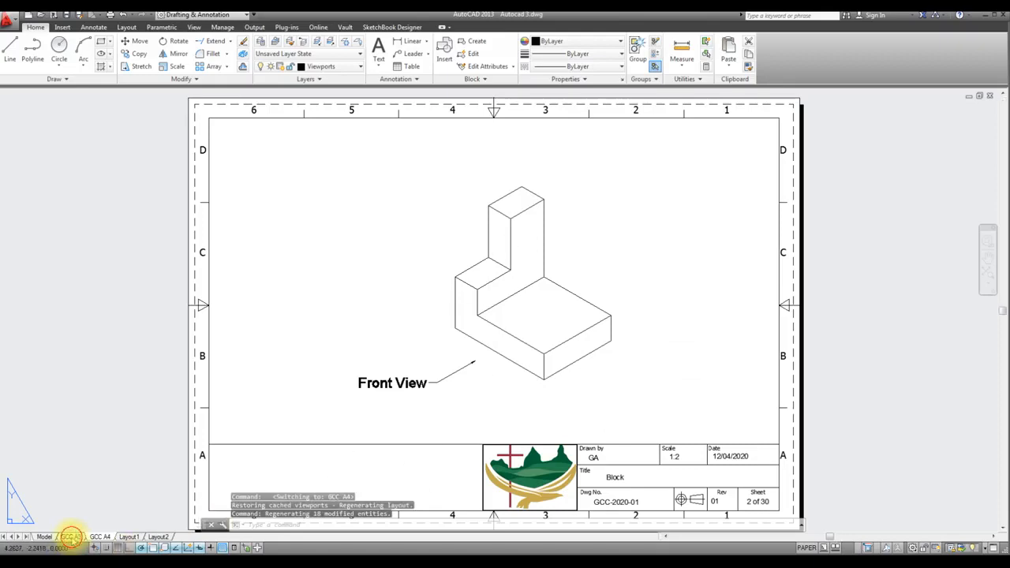